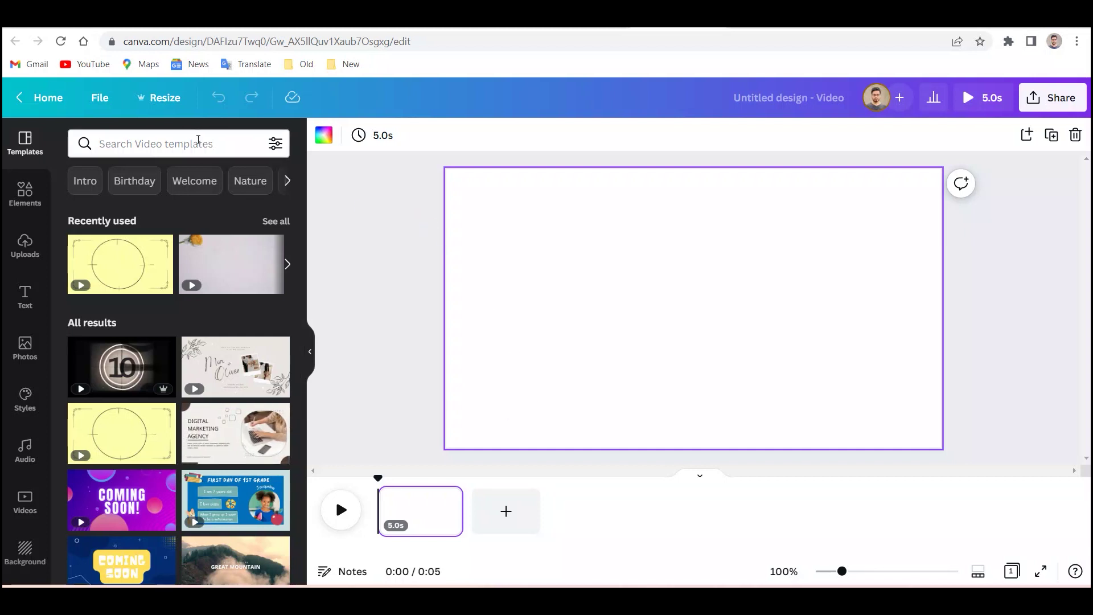
- Insert the uploaded Aesthetic Candles image, place it in the page's upper-right corner and resize it to 540 × 540
{"action": "scroll", "coordinate": [22, 439], "scroll_direction": "down", "scroll_amount": 3}
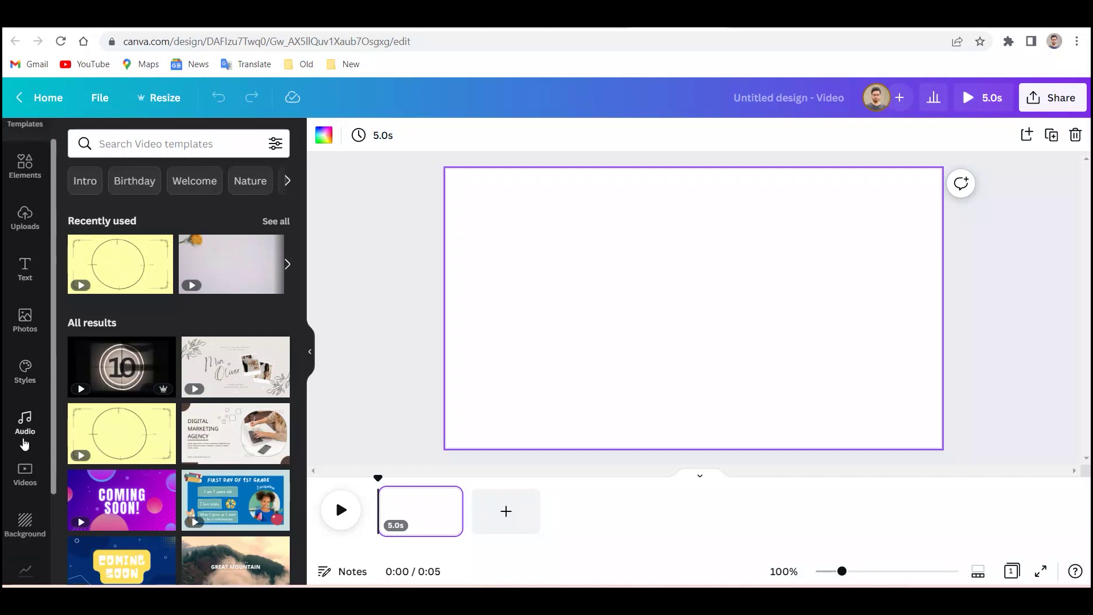
{"action": "scroll", "coordinate": [24, 444], "scroll_direction": "up", "scroll_amount": 3}
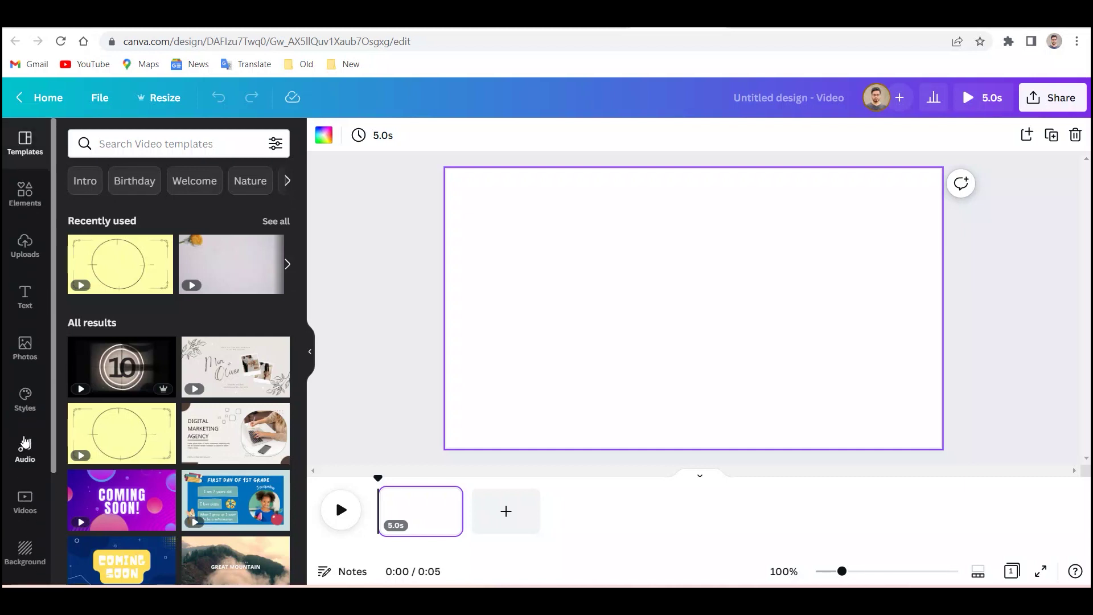
{"action": "left_click", "coordinate": [25, 244]}
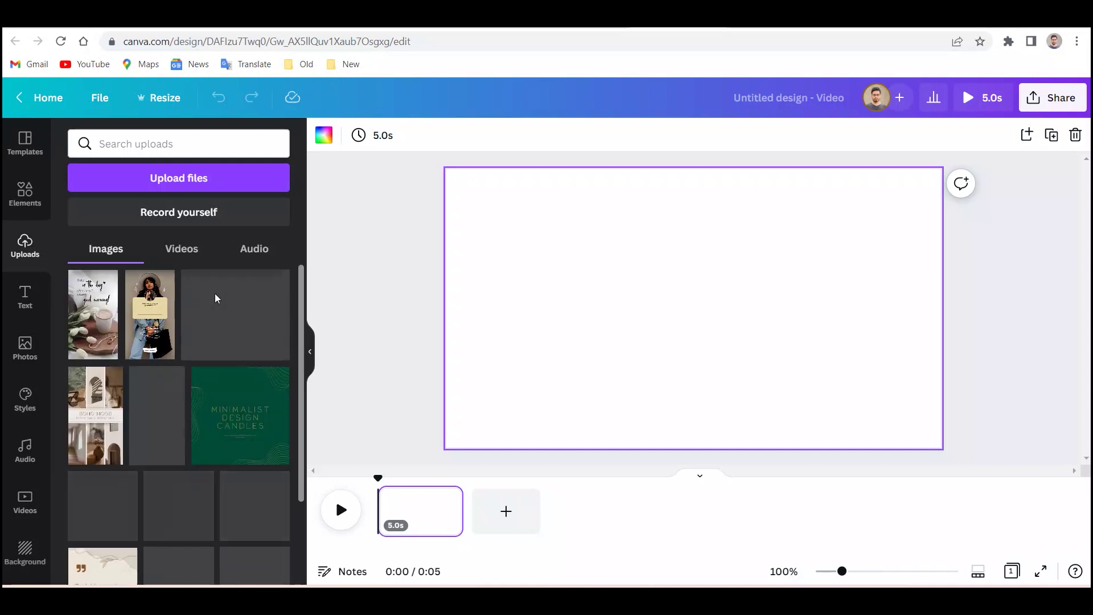
{"action": "scroll", "coordinate": [215, 298], "scroll_direction": "down", "scroll_amount": 1}
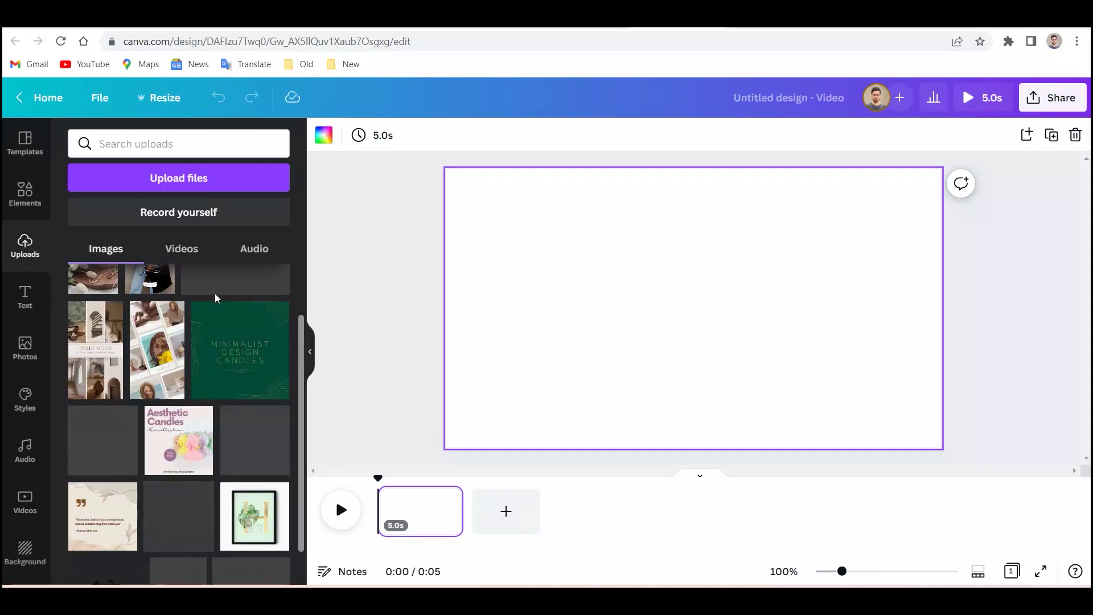
{"action": "left_click", "coordinate": [178, 440]}
{"action": "left_click_drag", "start_coordinate": [750, 338], "coordinate": [902, 285]}
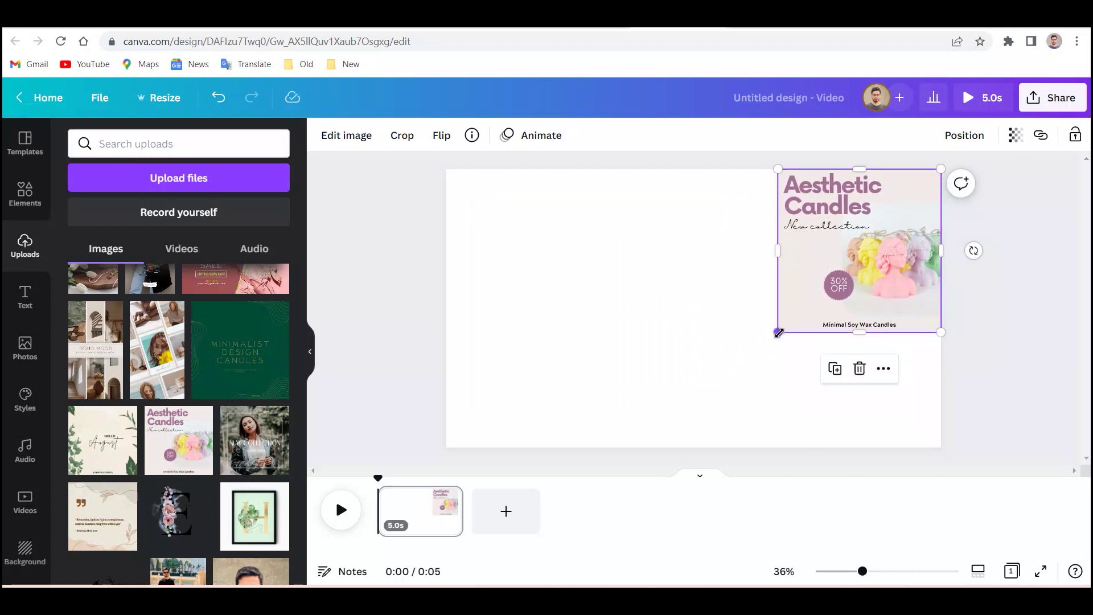
{"action": "left_click_drag", "start_coordinate": [779, 333], "coordinate": [800, 308]}
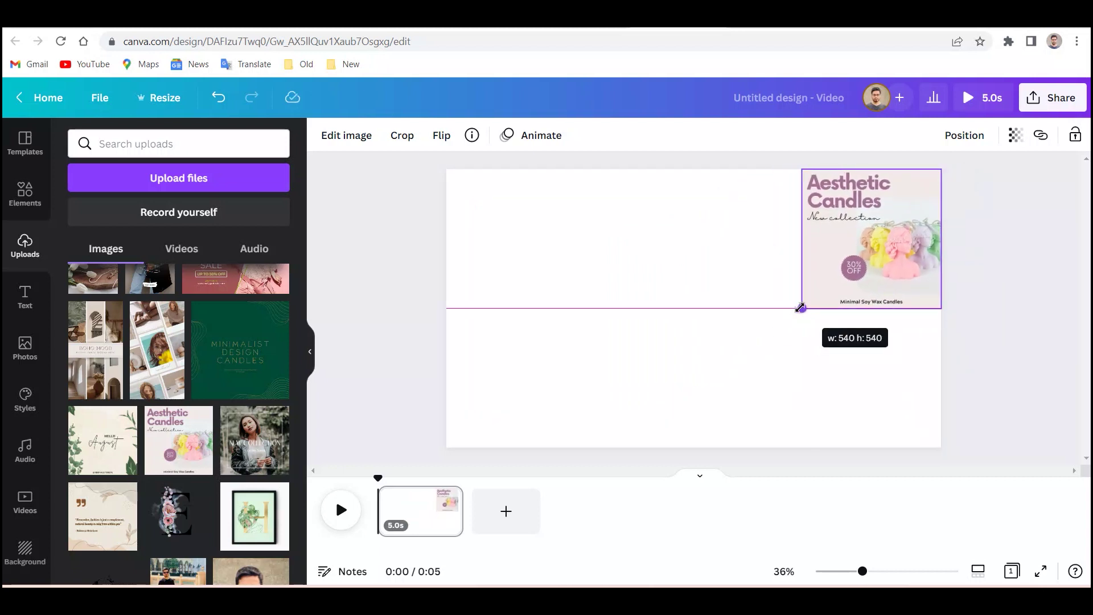
- Insert the uploaded Hello August image, shrink it and place it directly below the Aesthetic Candles image
{"action": "left_click", "coordinate": [109, 452]}
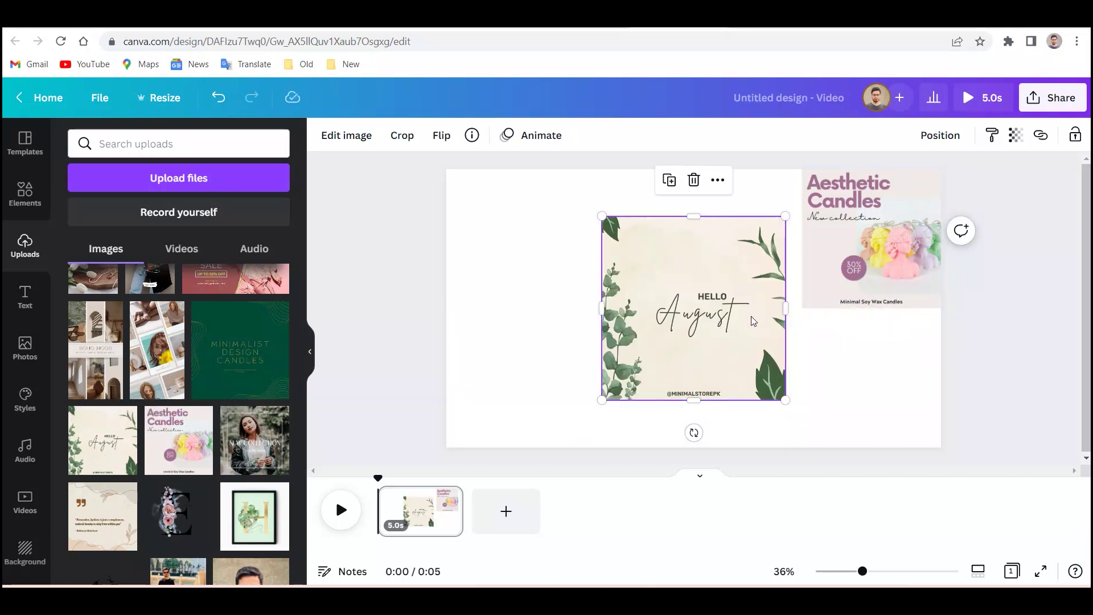
{"action": "left_click_drag", "start_coordinate": [753, 320], "coordinate": [746, 314]}
{"action": "left_click_drag", "start_coordinate": [660, 365], "coordinate": [684, 325]}
{"action": "left_click_drag", "start_coordinate": [616, 353], "coordinate": [658, 306]}
{"action": "left_click_drag", "start_coordinate": [764, 229], "coordinate": [905, 369]}
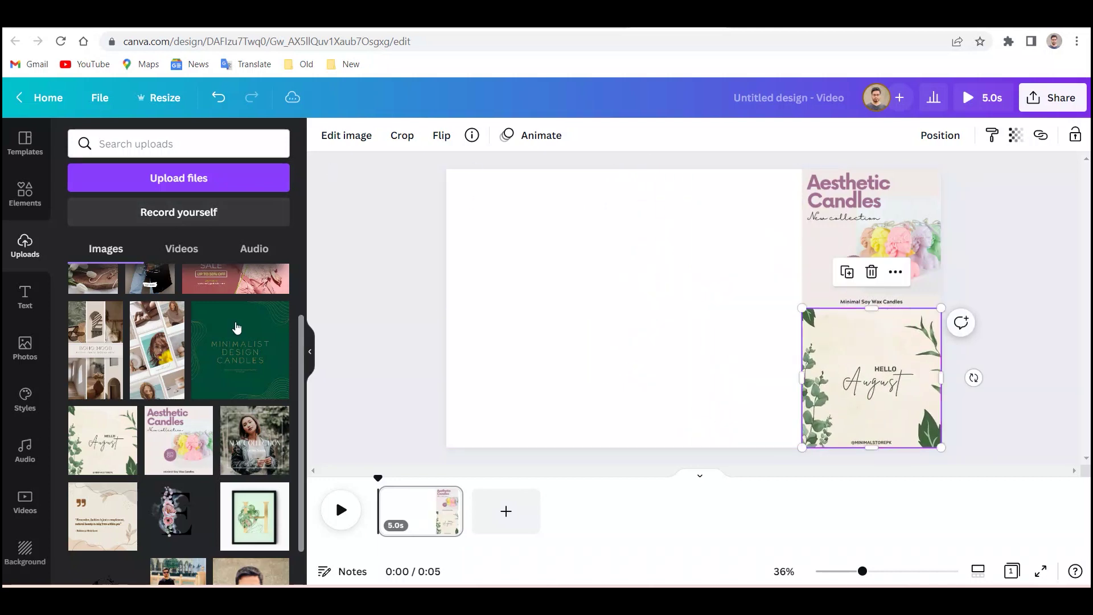
- Insert the uploaded New Collection image and fit it beside the Aesthetic Candles image along the page's top edge
{"action": "scroll", "coordinate": [208, 432], "scroll_direction": "up", "scroll_amount": 1}
{"action": "scroll", "coordinate": [253, 461], "scroll_direction": "down", "scroll_amount": 2}
{"action": "left_click", "coordinate": [248, 389]}
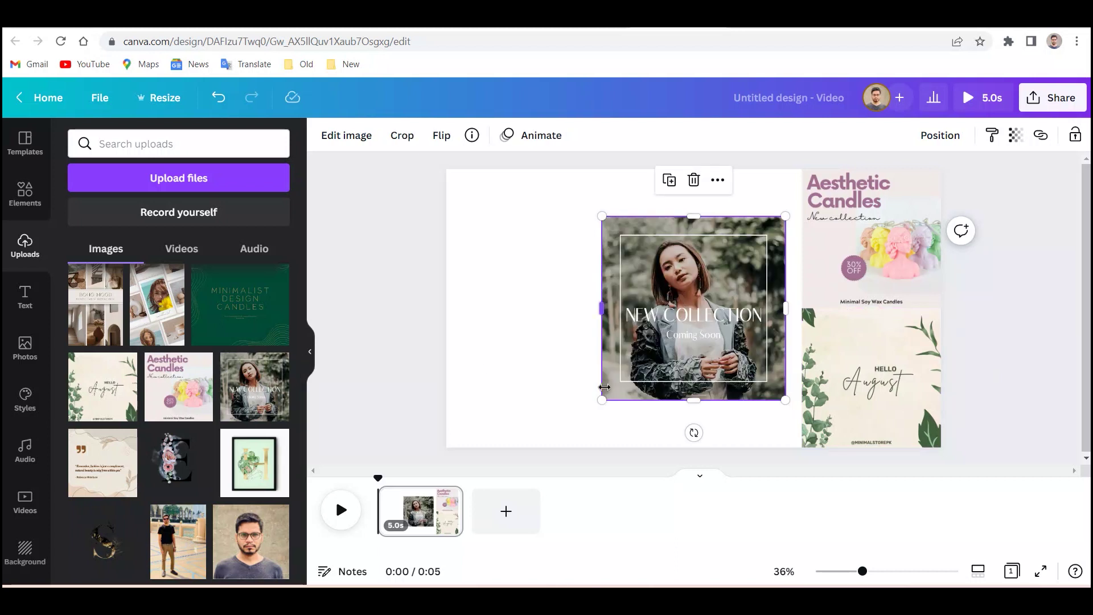
{"action": "left_click_drag", "start_coordinate": [603, 398], "coordinate": [656, 294]}
- Fit the uploaded quote image into the page's lower-right corner and move the Hello August image below the New Collection image
{"action": "left_click_drag", "start_coordinate": [871, 393], "coordinate": [572, 341]}
{"action": "left_click", "coordinate": [111, 457]}
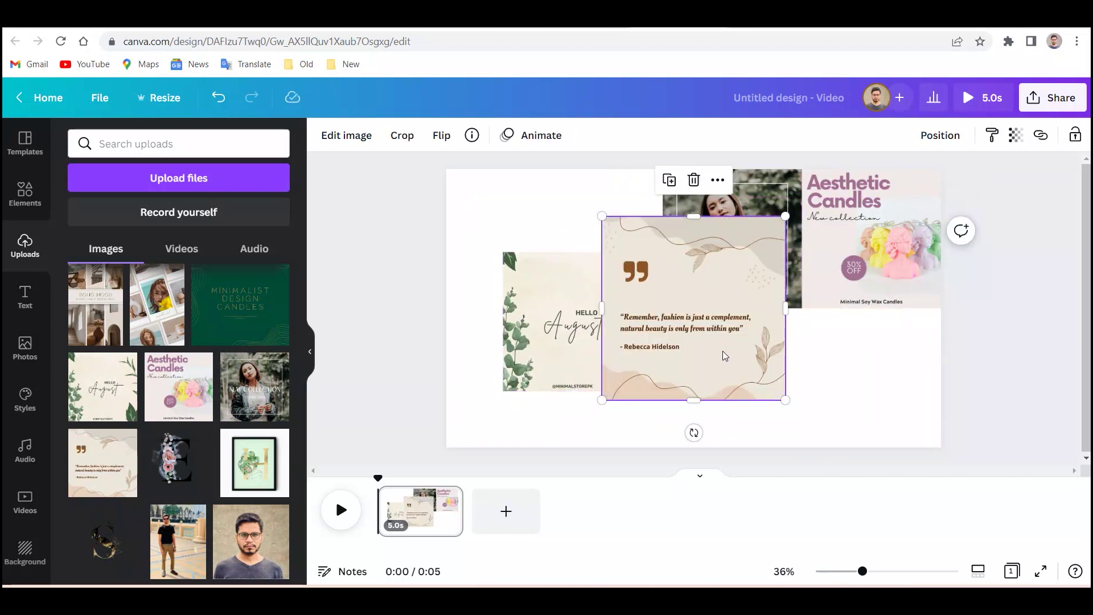
{"action": "left_click_drag", "start_coordinate": [722, 351], "coordinate": [830, 361]}
{"action": "left_click_drag", "start_coordinate": [710, 433], "coordinate": [762, 399]}
{"action": "left_click_drag", "start_coordinate": [808, 341], "coordinate": [863, 398]}
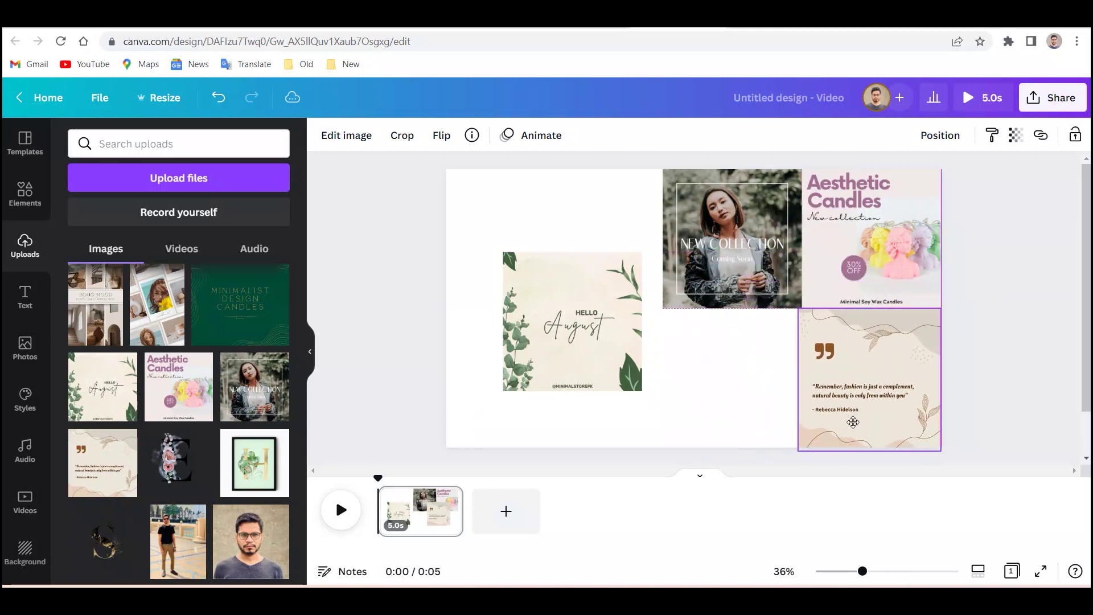
{"action": "left_click_drag", "start_coordinate": [617, 347], "coordinate": [772, 407]}
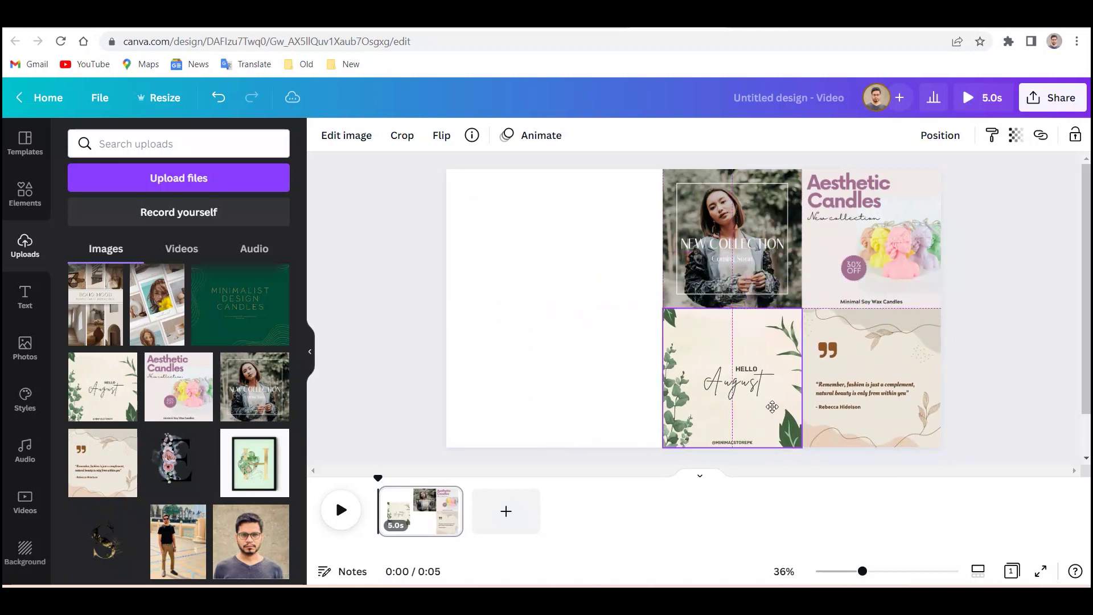
{"action": "left_click", "coordinate": [996, 309]}
- Insert the uploaded photo collage image, place it left of the New Collection image and resize it to 304 × 540
{"action": "left_click", "coordinate": [162, 307]}
{"action": "left_click_drag", "start_coordinate": [693, 308], "coordinate": [602, 273]}
{"action": "left_click_drag", "start_coordinate": [547, 378], "coordinate": [575, 304]}
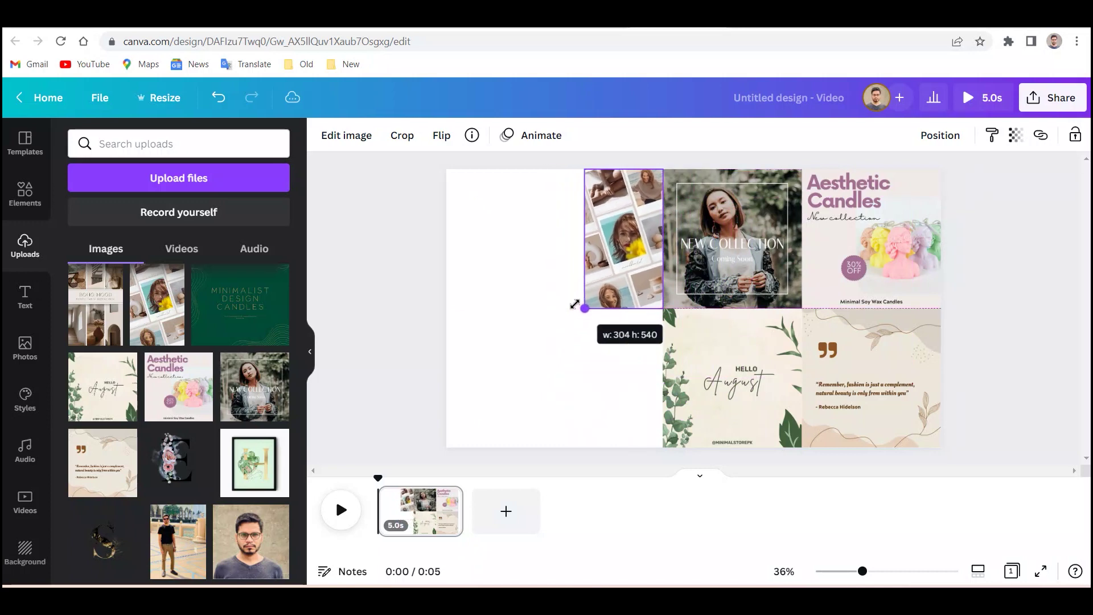
- Insert the uploaded image of the woman in a hat and fit it directly below the photo collage
{"action": "left_click", "coordinate": [150, 319]}
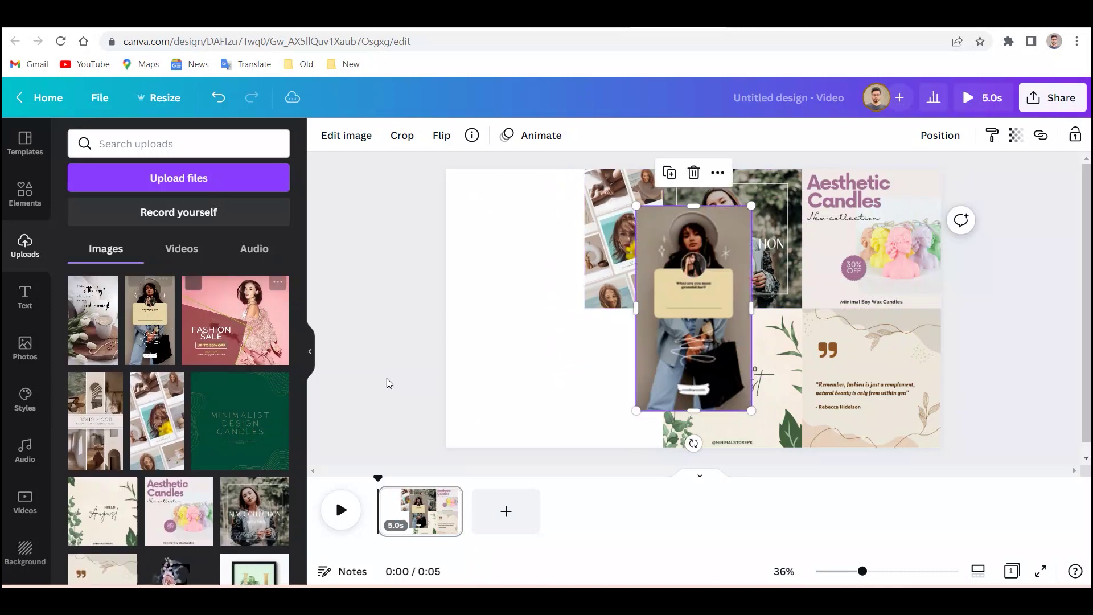
{"action": "left_click_drag", "start_coordinate": [665, 353], "coordinate": [495, 353]}
{"action": "left_click_drag", "start_coordinate": [469, 410], "coordinate": [495, 366]}
{"action": "left_click_drag", "start_coordinate": [539, 285], "coordinate": [624, 389]}
{"action": "left_click_drag", "start_coordinate": [580, 451], "coordinate": [587, 448]}
- Insert the uploaded Fashion Sale image and fit it into the page's upper-left corner beside the photo collage
{"action": "left_click", "coordinate": [236, 320]}
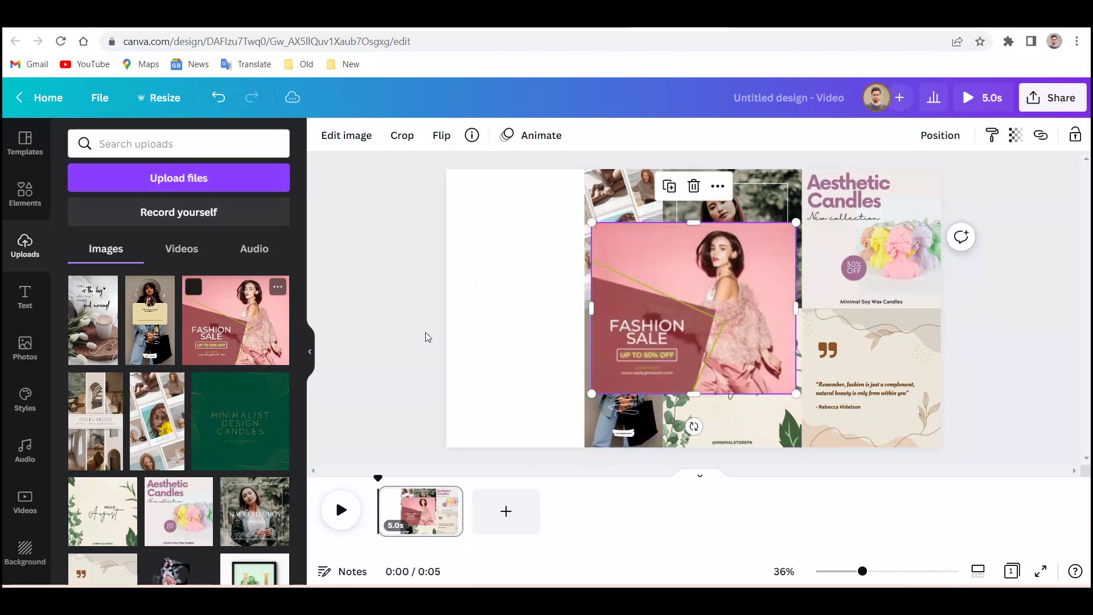
{"action": "left_click_drag", "start_coordinate": [695, 319], "coordinate": [483, 272]}
{"action": "left_click_drag", "start_coordinate": [381, 339], "coordinate": [442, 290]}
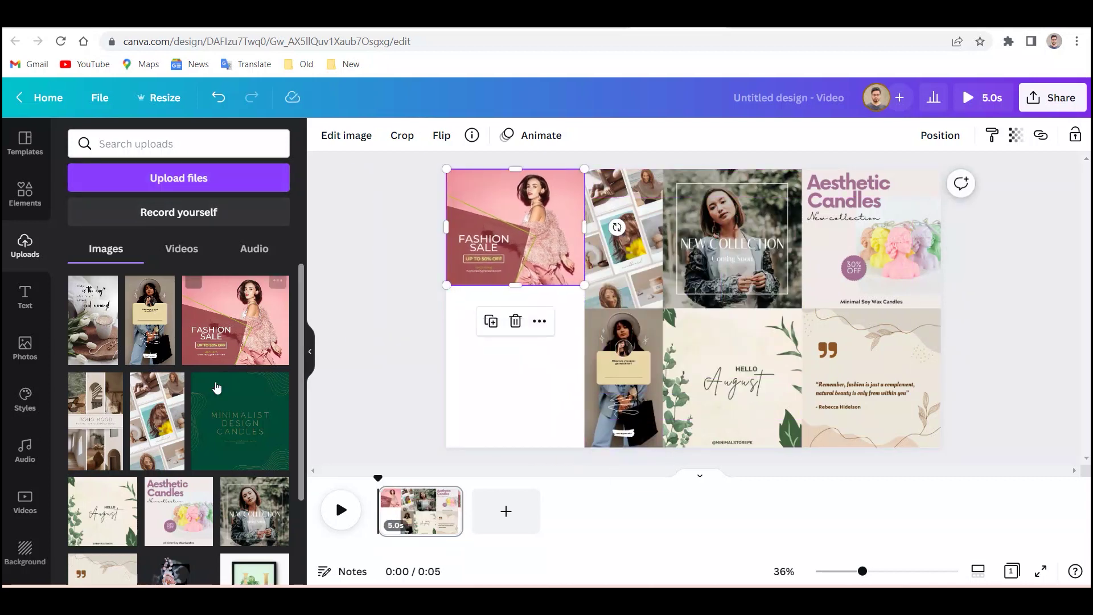
- Insert the uploaded good morning image and fit it into the gap below the Fashion Sale image
{"action": "left_click", "coordinate": [93, 319]}
{"action": "left_click_drag", "start_coordinate": [681, 319], "coordinate": [512, 402]}
{"action": "left_click_drag", "start_coordinate": [560, 283], "coordinate": [584, 285]}
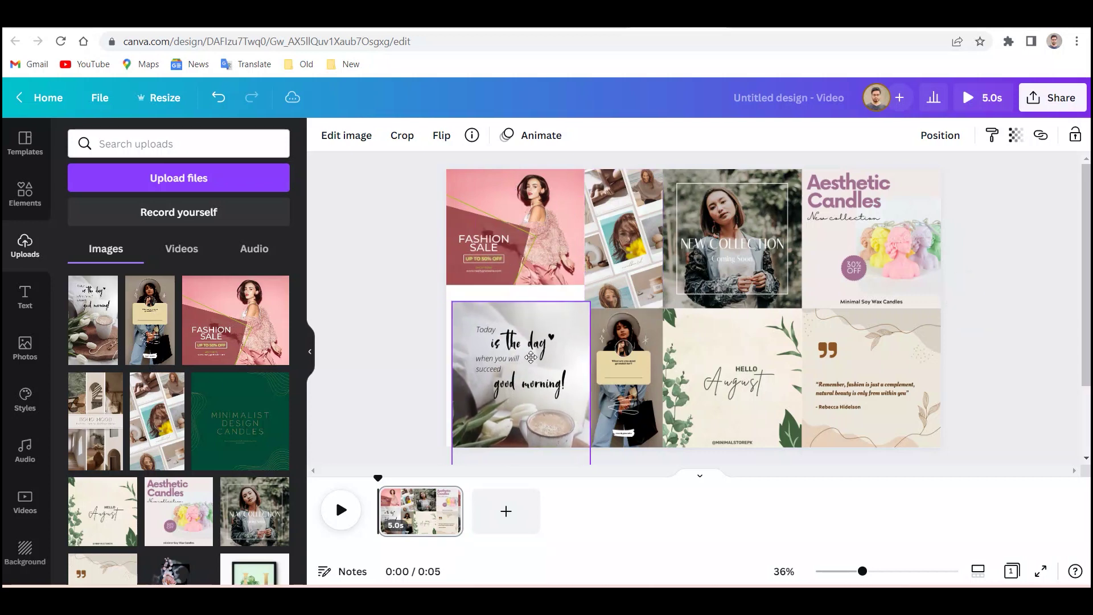
{"action": "key", "text": "Escape"}
- Apply the Tumble animation to the Aesthetic Candles image on both enter and exit, with the intensity at minimum
{"action": "left_click", "coordinate": [909, 249]}
{"action": "left_click", "coordinate": [542, 136]}
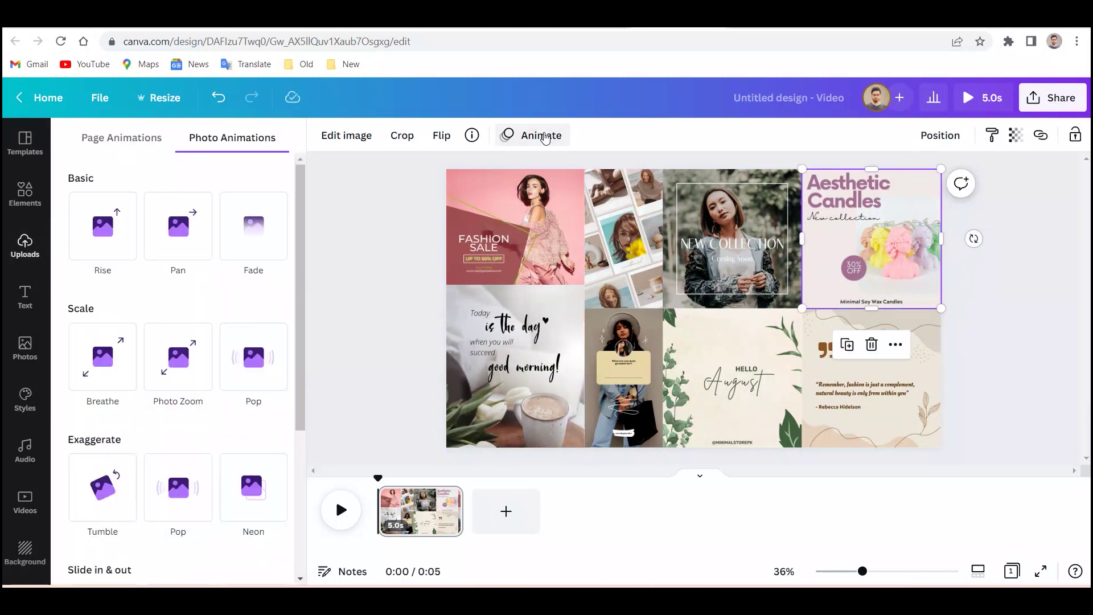
{"action": "left_click", "coordinate": [122, 392]}
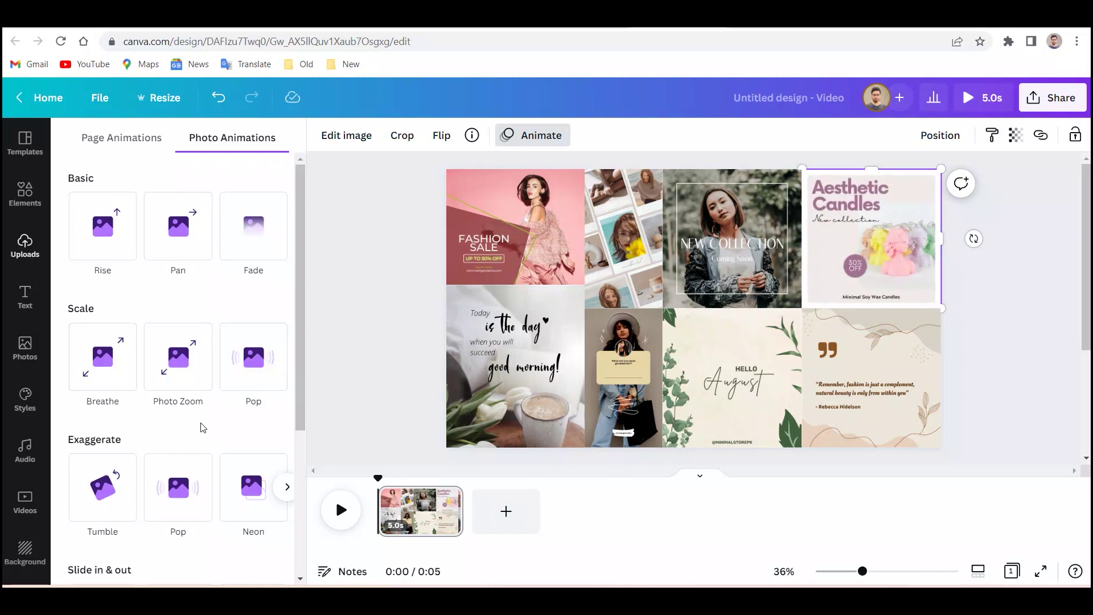
{"action": "scroll", "coordinate": [170, 410], "scroll_direction": "down", "scroll_amount": 2}
{"action": "left_click", "coordinate": [91, 392]}
{"action": "scroll", "coordinate": [91, 391], "scroll_direction": "down", "scroll_amount": 1}
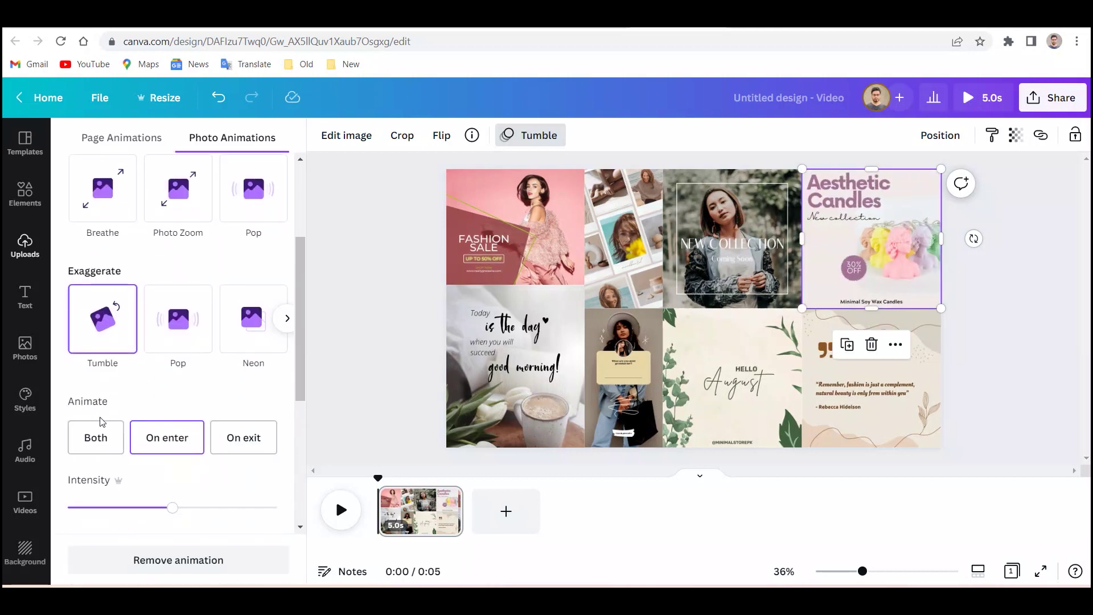
{"action": "left_click", "coordinate": [94, 434]}
{"action": "left_click_drag", "start_coordinate": [147, 511], "coordinate": [69, 508]}
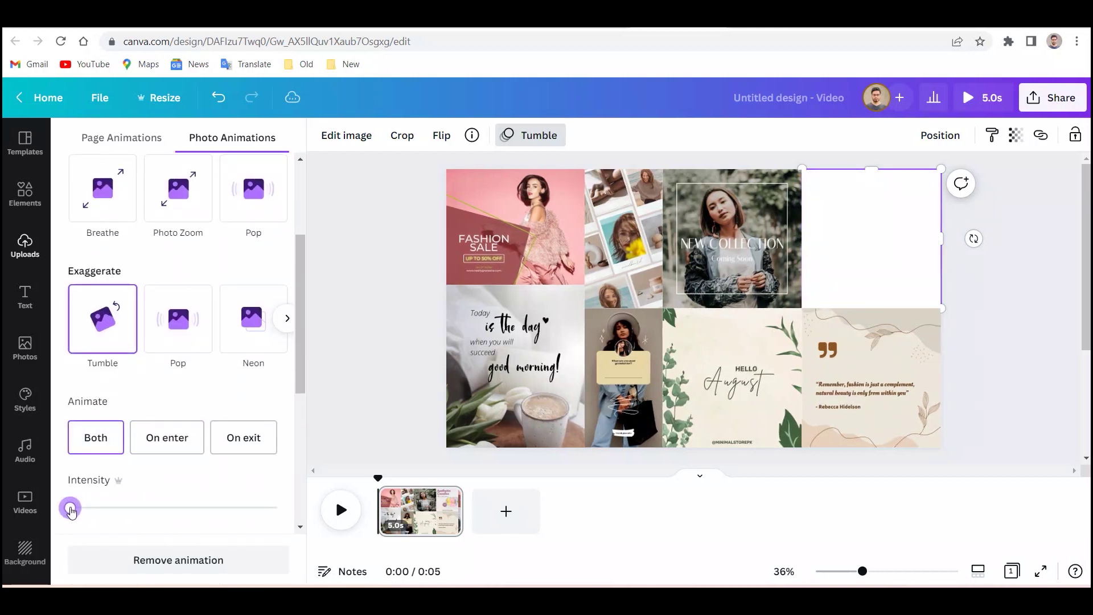
- Apply Tumble to the New Collection and quote images on both enter and exit, with the intensity at minimum
{"action": "left_click", "coordinate": [735, 262]}
{"action": "left_click", "coordinate": [103, 332]}
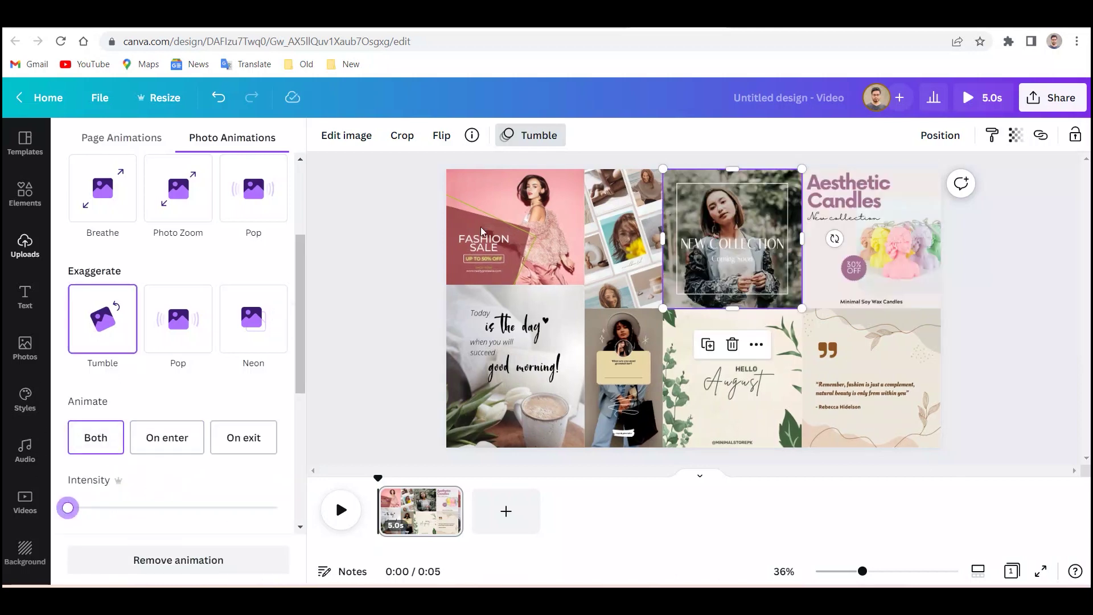
{"action": "left_click", "coordinate": [871, 387]}
{"action": "left_click", "coordinate": [117, 356]}
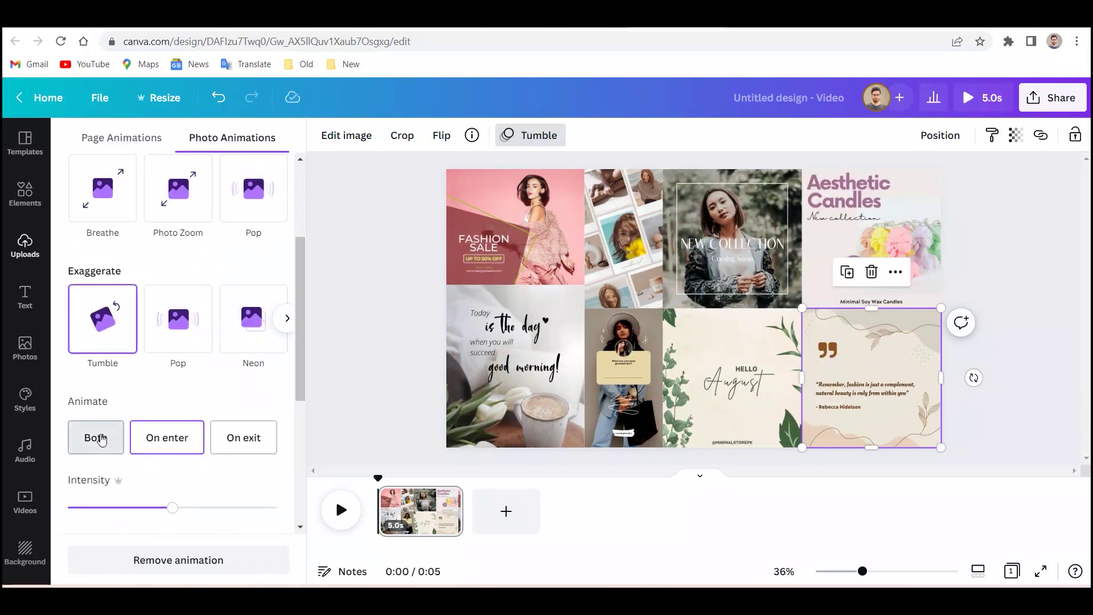
{"action": "left_click_drag", "start_coordinate": [88, 511], "coordinate": [67, 507]}
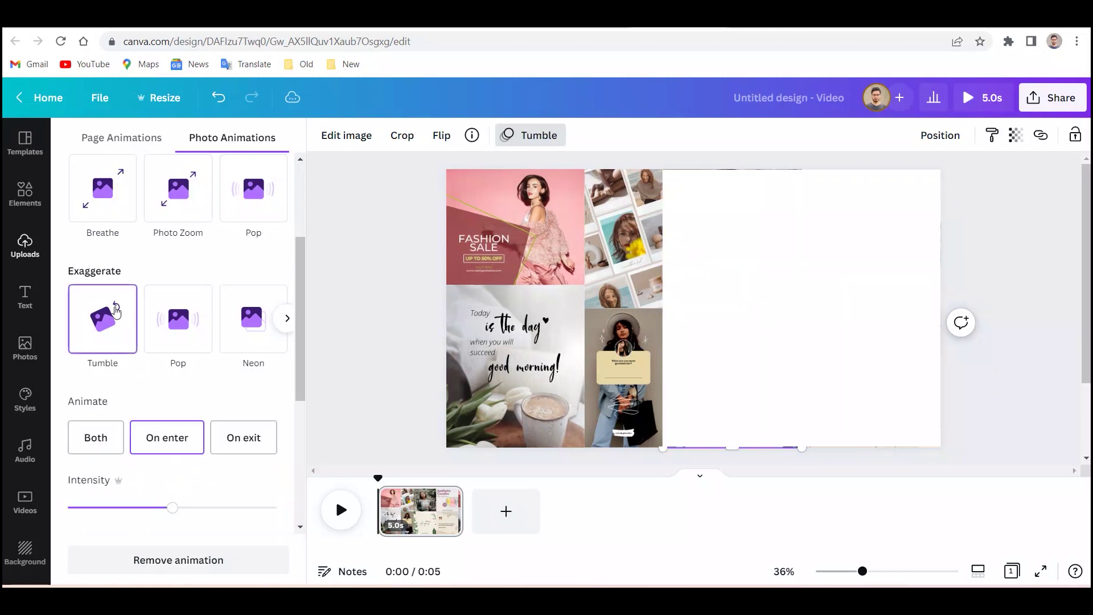
- Set the Hello August image's Tumble animation to both enter and exit, with the intensity at minimum
{"action": "scroll", "coordinate": [97, 309], "scroll_direction": "down", "scroll_amount": 3}
{"action": "left_click", "coordinate": [96, 295]}
{"action": "left_click_drag", "start_coordinate": [172, 364], "coordinate": [69, 364]}
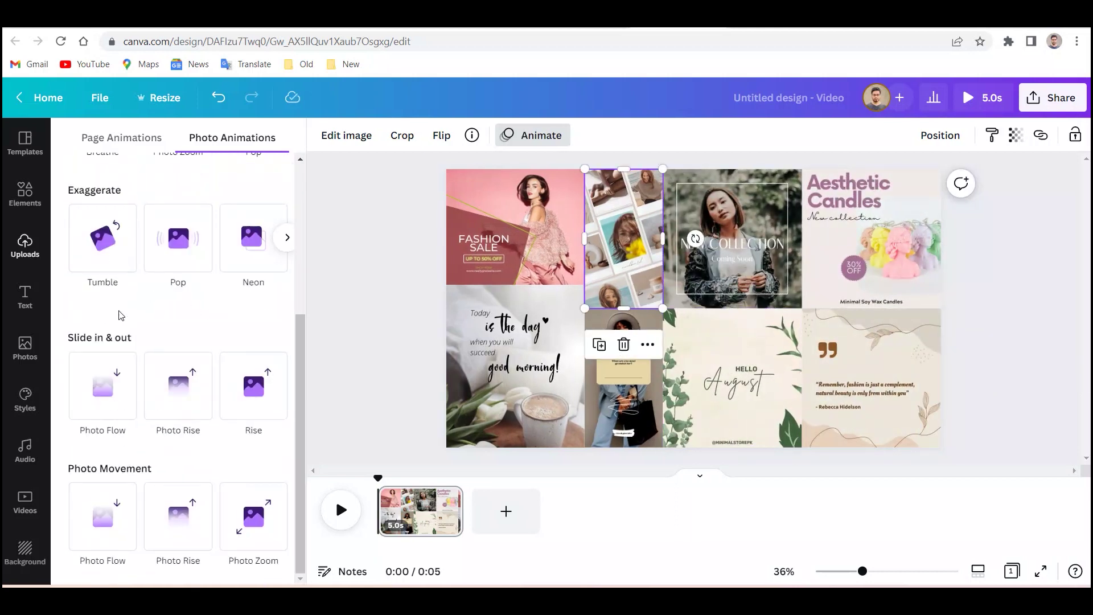
- Apply the Pop animation to the photo collage image on both enter and exit
{"action": "scroll", "coordinate": [120, 315], "scroll_direction": "up", "scroll_amount": 2}
{"action": "left_click", "coordinate": [120, 315]}
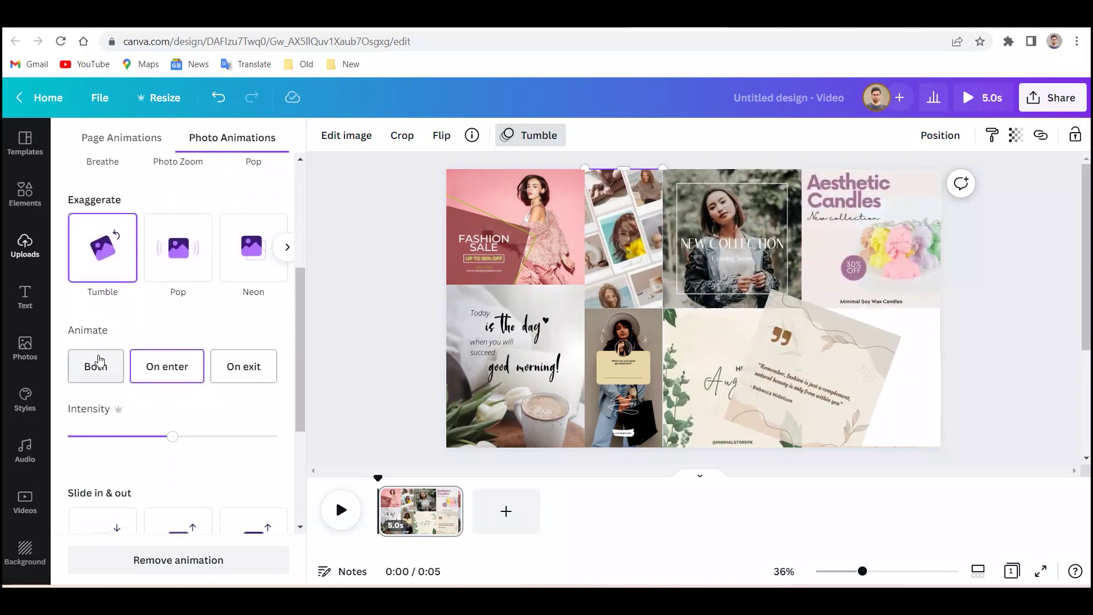
{"action": "left_click", "coordinate": [179, 308]}
{"action": "scroll", "coordinate": [97, 398], "scroll_direction": "down", "scroll_amount": 1}
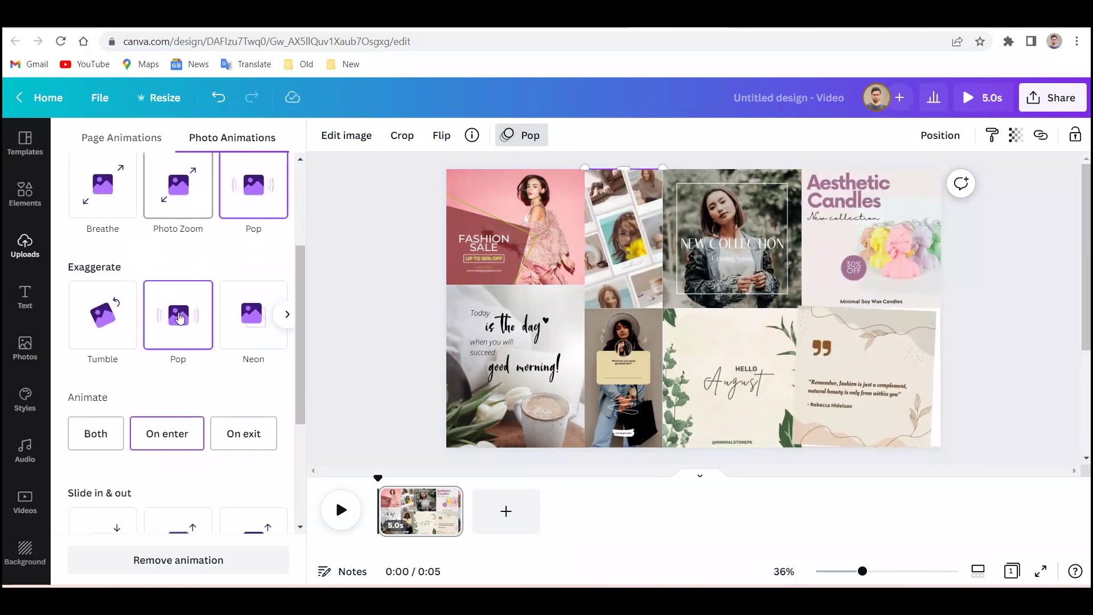
{"action": "left_click", "coordinate": [96, 432]}
{"action": "scroll", "coordinate": [109, 387], "scroll_direction": "down", "scroll_amount": 2}
- Apply the Pop animation to the image of the woman in a hat on both enter and exit
{"action": "left_click", "coordinate": [625, 363]}
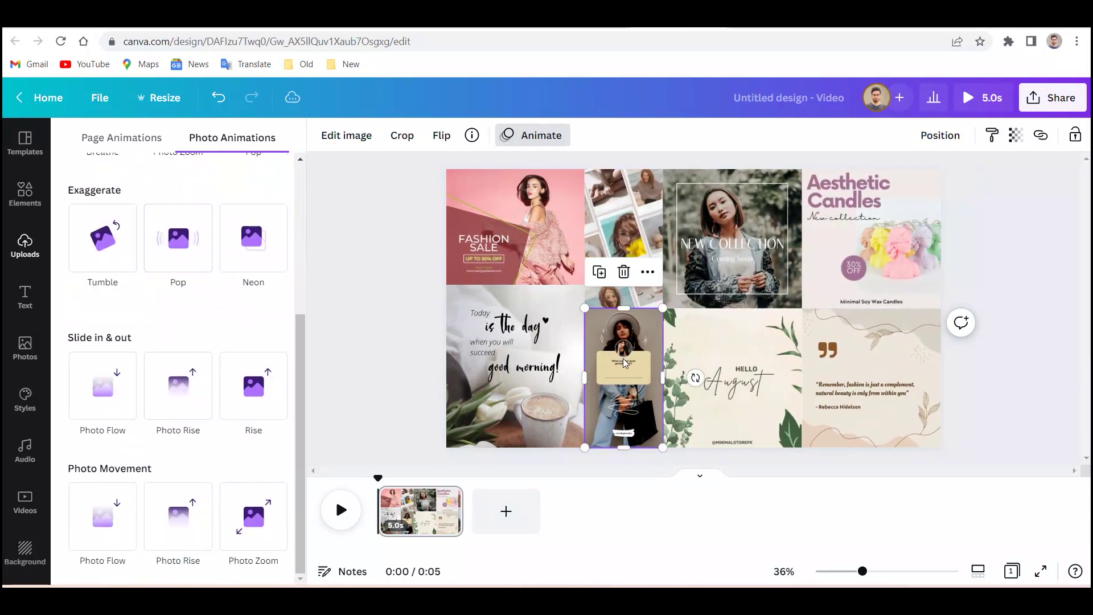
{"action": "left_click", "coordinate": [178, 238]}
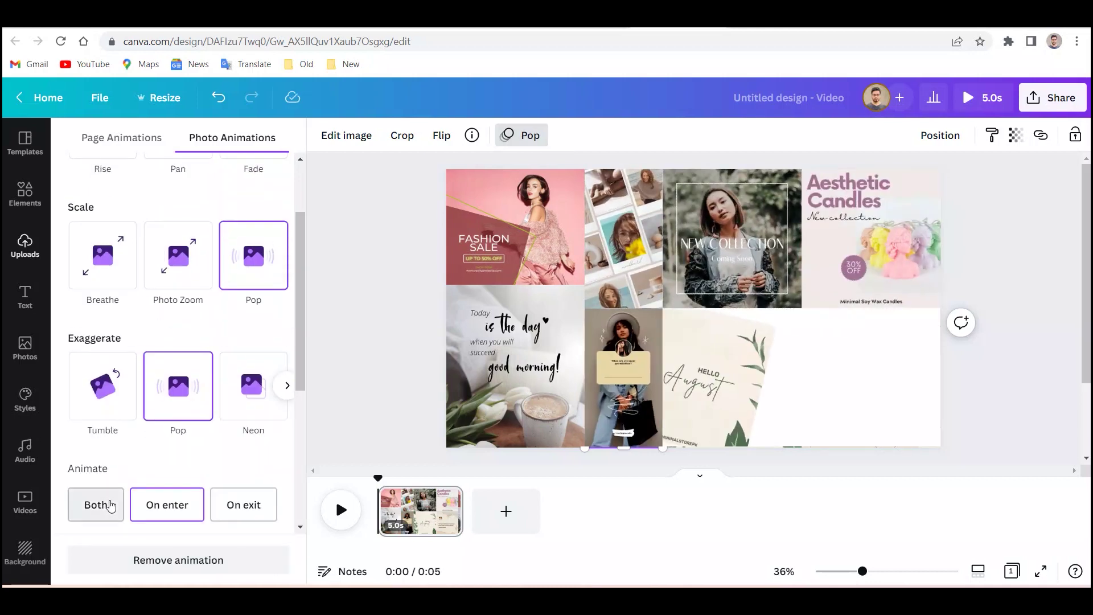
{"action": "left_click", "coordinate": [97, 503]}
{"action": "scroll", "coordinate": [99, 413], "scroll_direction": "down", "scroll_amount": 1}
- Apply the Neon animation to the Fashion Sale image on both enter and exit, with the intensity at minimum
{"action": "left_click", "coordinate": [481, 211]}
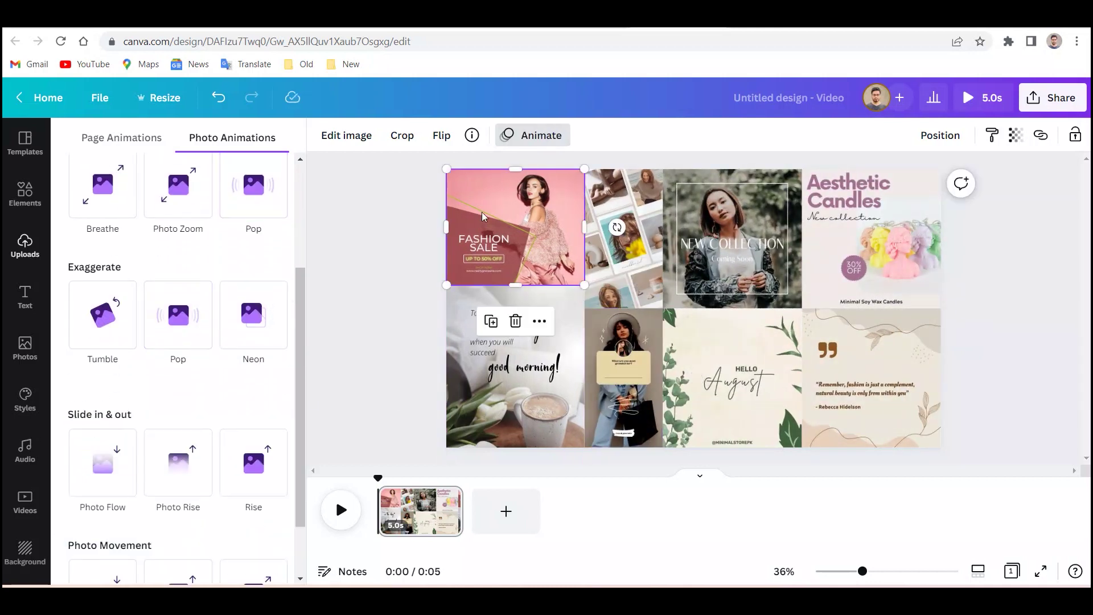
{"action": "left_click", "coordinate": [233, 308]}
{"action": "left_click", "coordinate": [96, 437]}
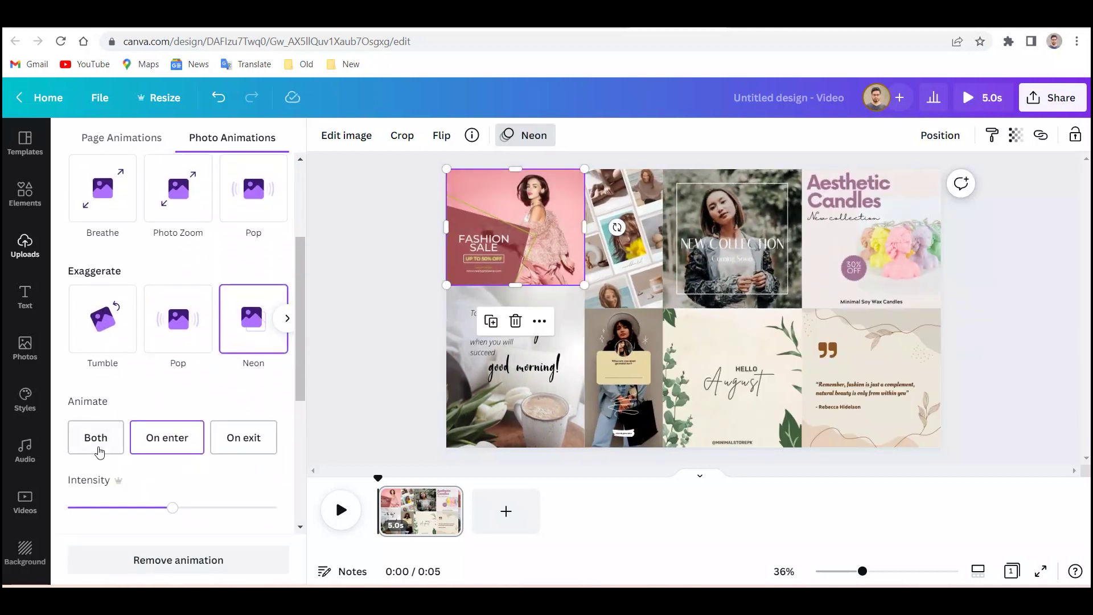
{"action": "left_click_drag", "start_coordinate": [175, 507], "coordinate": [67, 507]}
- Apply the Neon animation to the good morning image on both enter and exit, with the intensity at minimum
{"action": "left_click", "coordinate": [253, 319]}
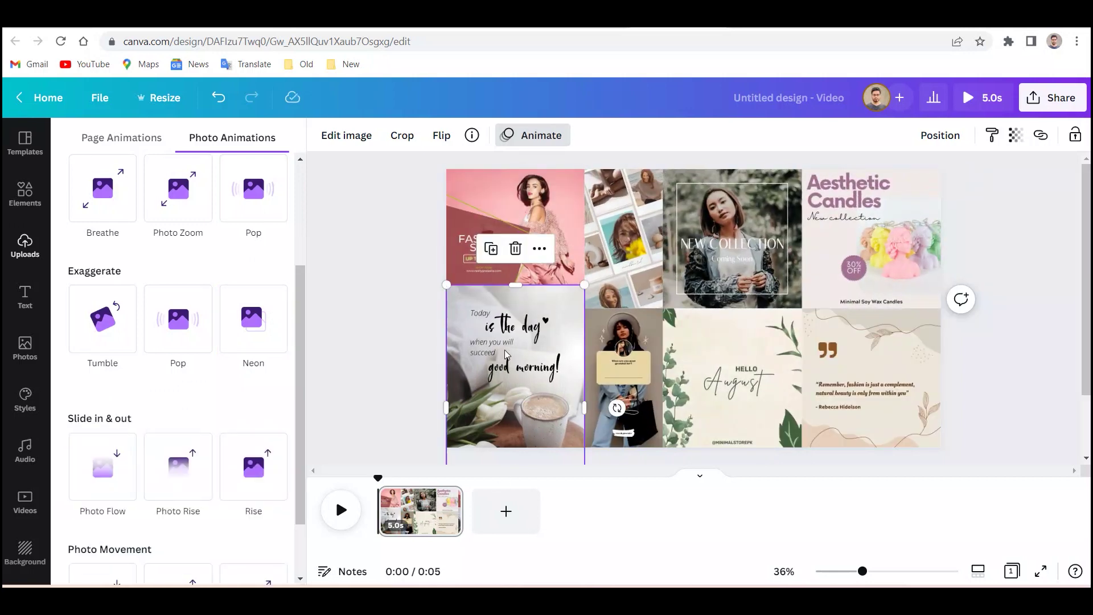
{"action": "scroll", "coordinate": [256, 245], "scroll_direction": "down", "scroll_amount": 1}
{"action": "left_click", "coordinate": [254, 240]}
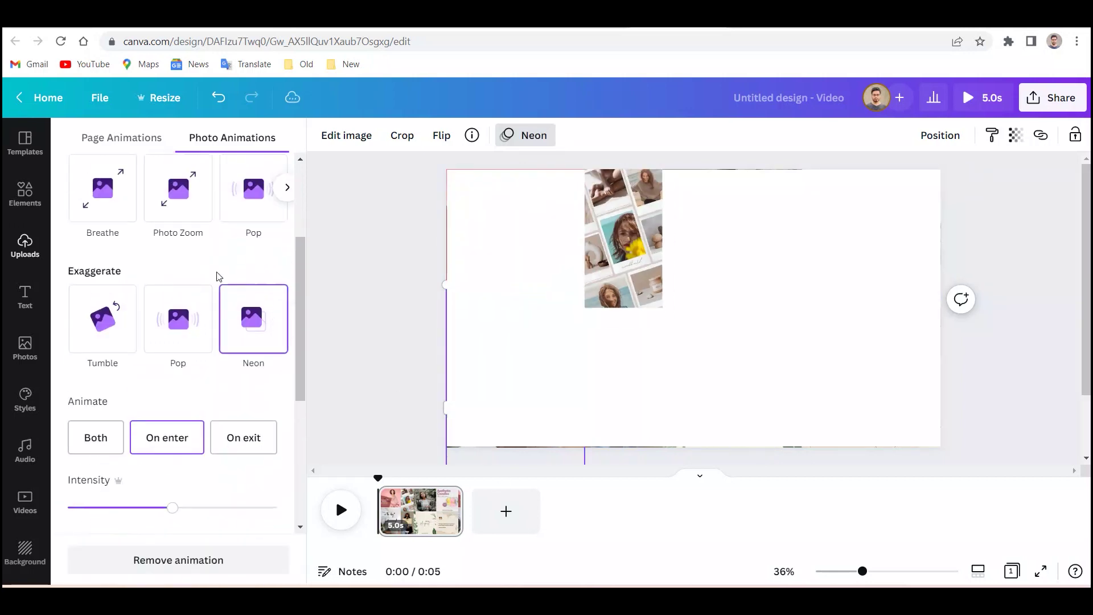
{"action": "left_click_drag", "start_coordinate": [115, 510], "coordinate": [68, 508]}
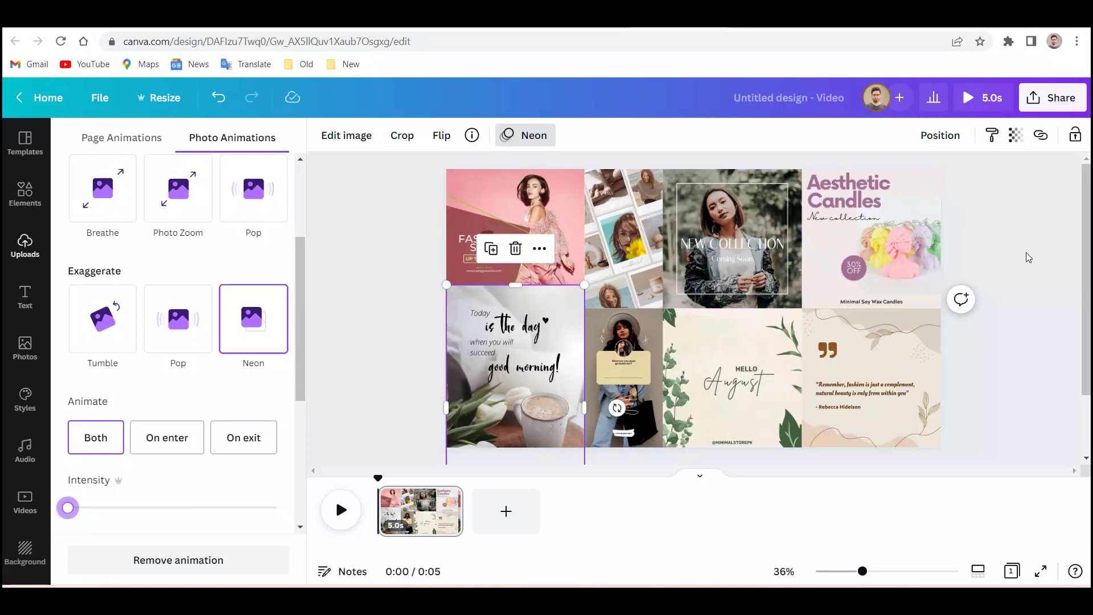
- Play the video page to preview the image animations
{"action": "left_click", "coordinate": [1028, 251]}
{"action": "left_click", "coordinate": [341, 511]}
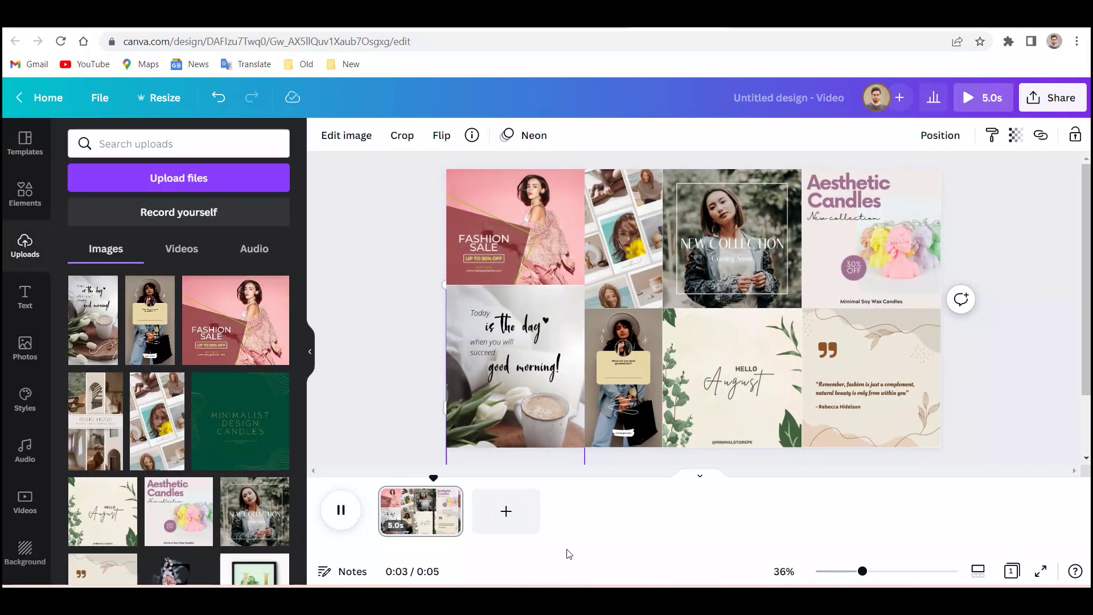
- Add a rounded square shape and stretch it over the image grid to about 1,818 by 1,012
{"action": "left_click", "coordinate": [37, 197]}
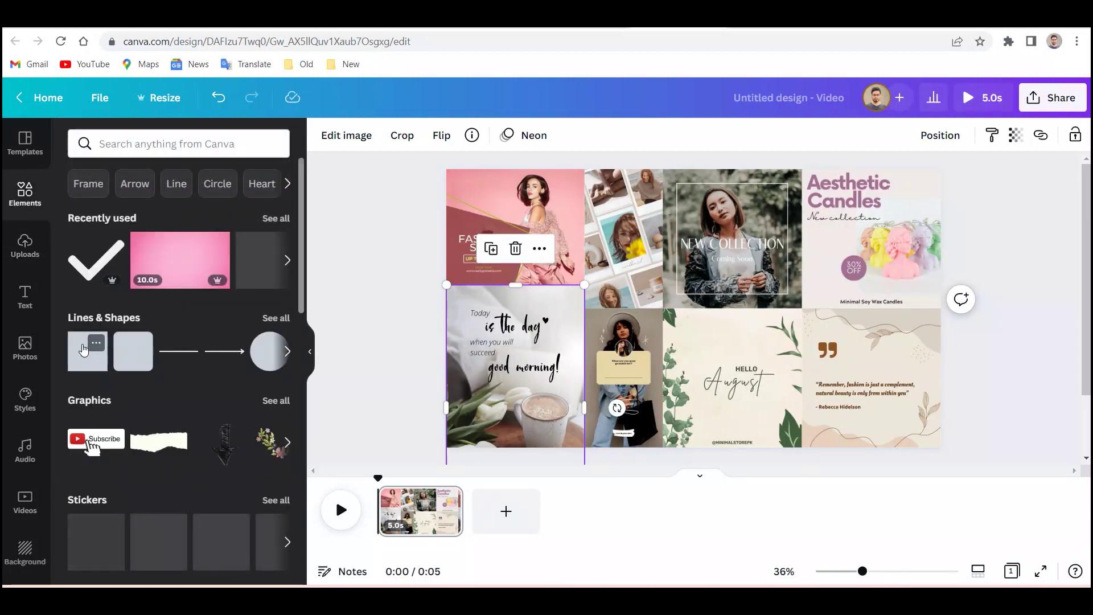
{"action": "left_click", "coordinate": [133, 351]}
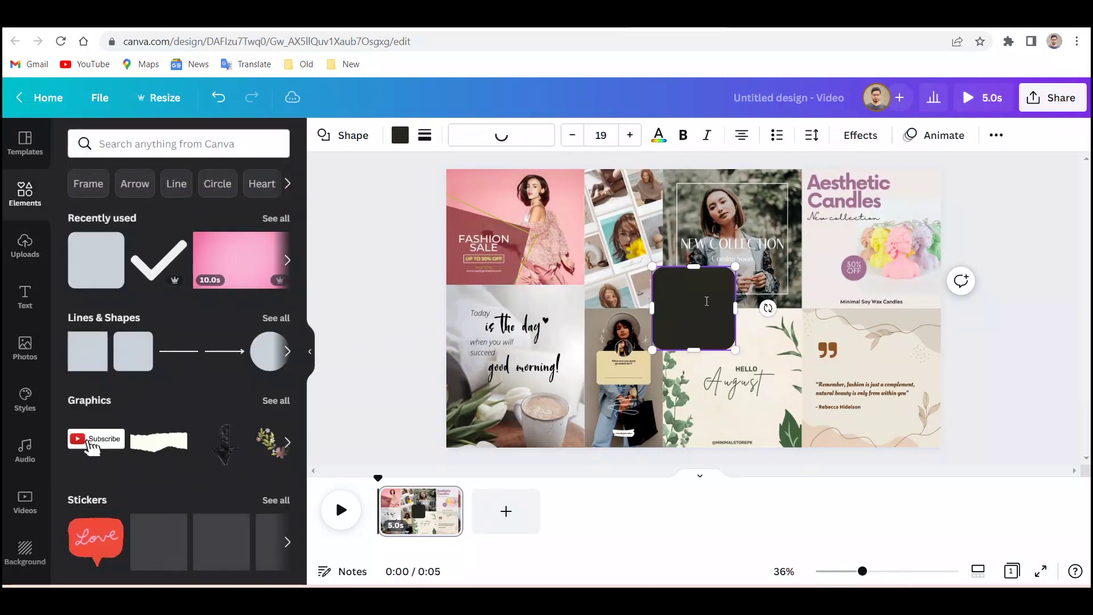
{"action": "left_click_drag", "start_coordinate": [697, 316], "coordinate": [927, 293]}
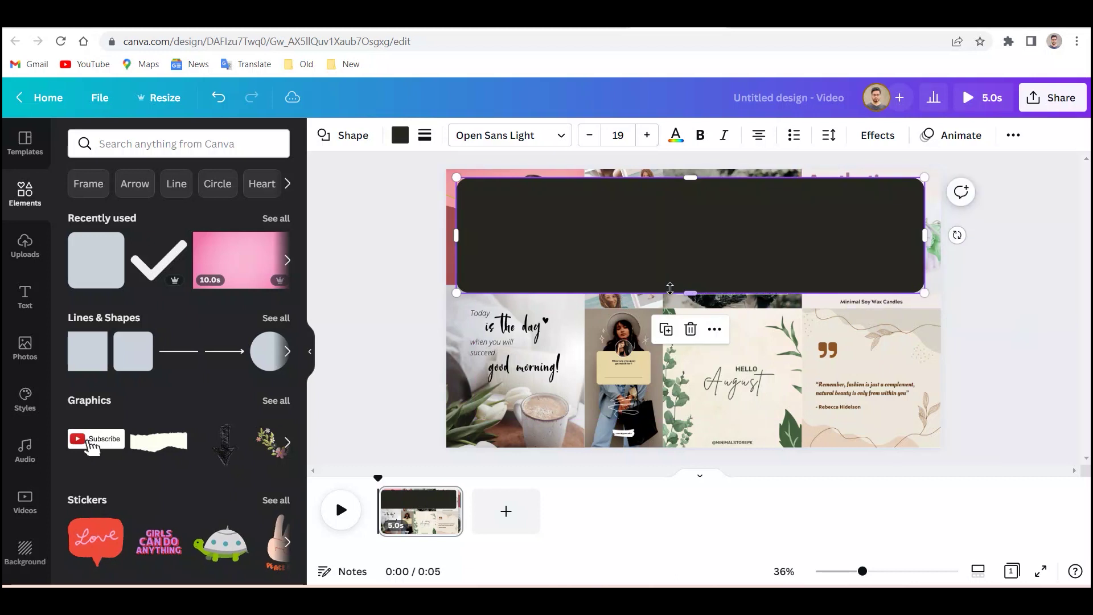
{"action": "left_click_drag", "start_coordinate": [690, 292], "coordinate": [681, 438]}
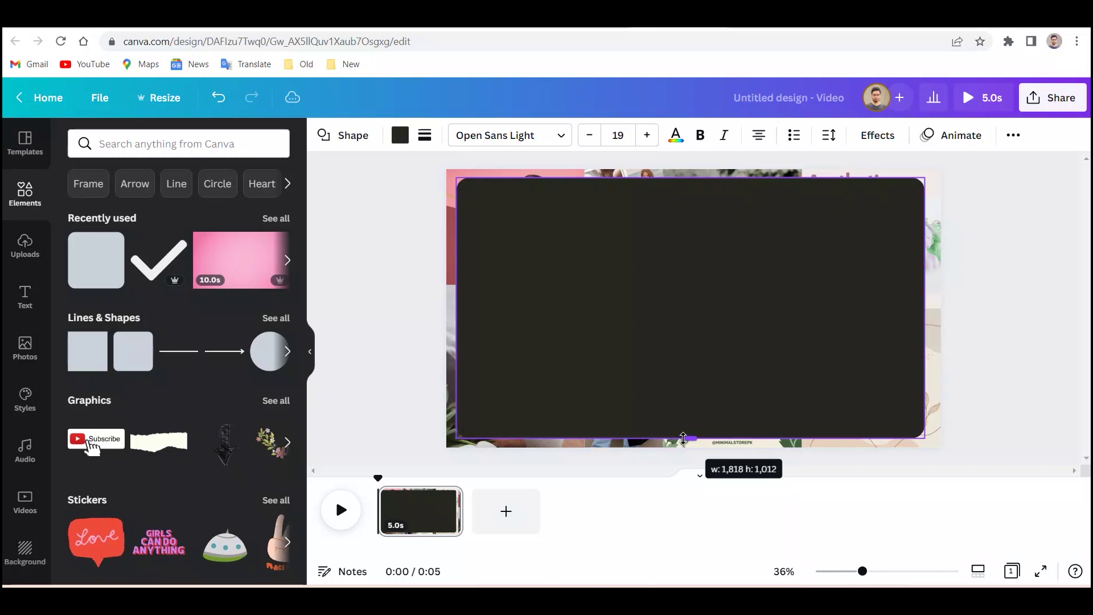
{"action": "left_click_drag", "start_coordinate": [683, 438], "coordinate": [684, 440]}
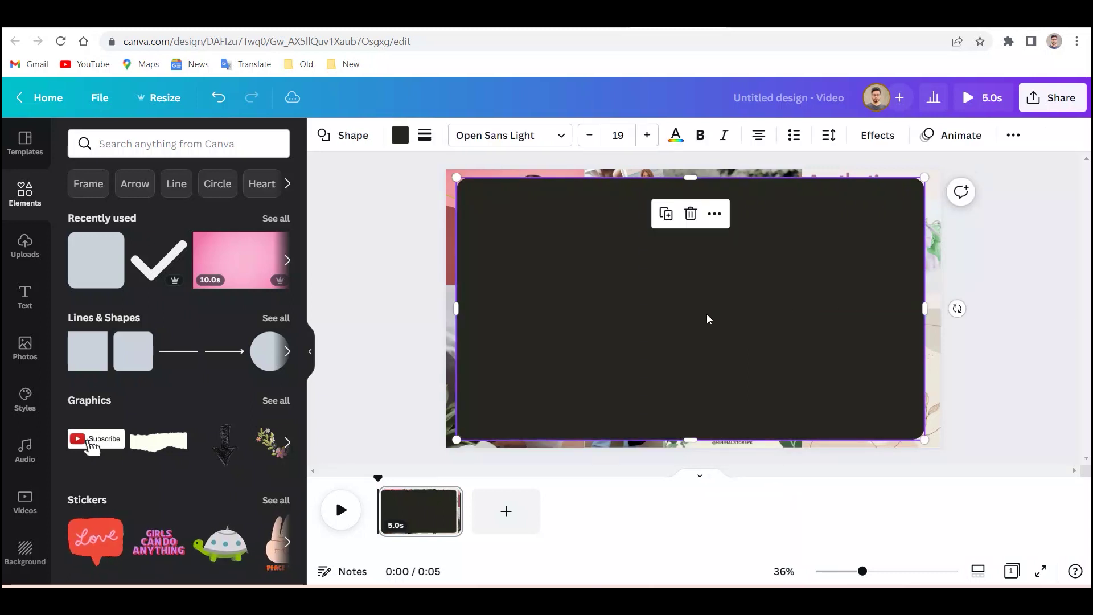
- Align the large rounded rectangle to the horizontal center of the page
{"action": "left_click", "coordinate": [1004, 142]}
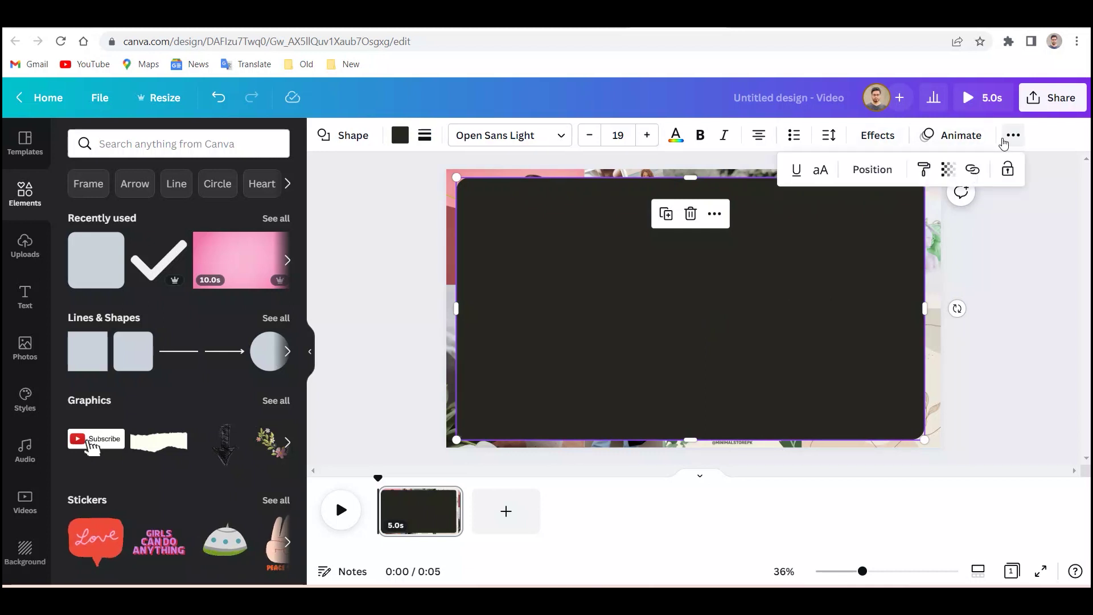
{"action": "left_click", "coordinate": [898, 174]}
{"action": "left_click", "coordinate": [808, 338]}
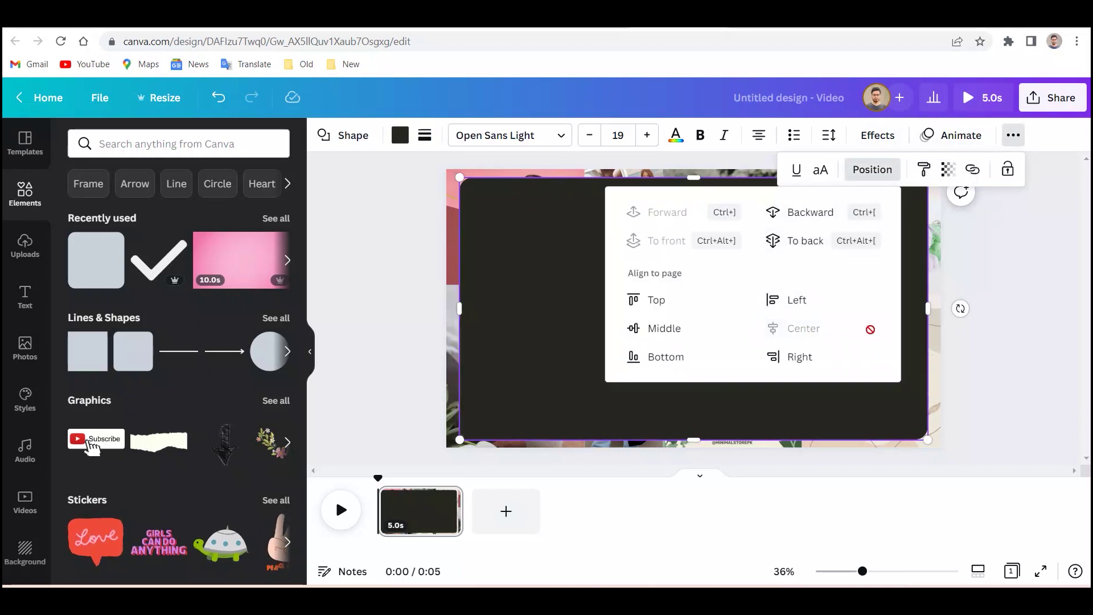
{"action": "left_click", "coordinate": [1014, 136]}
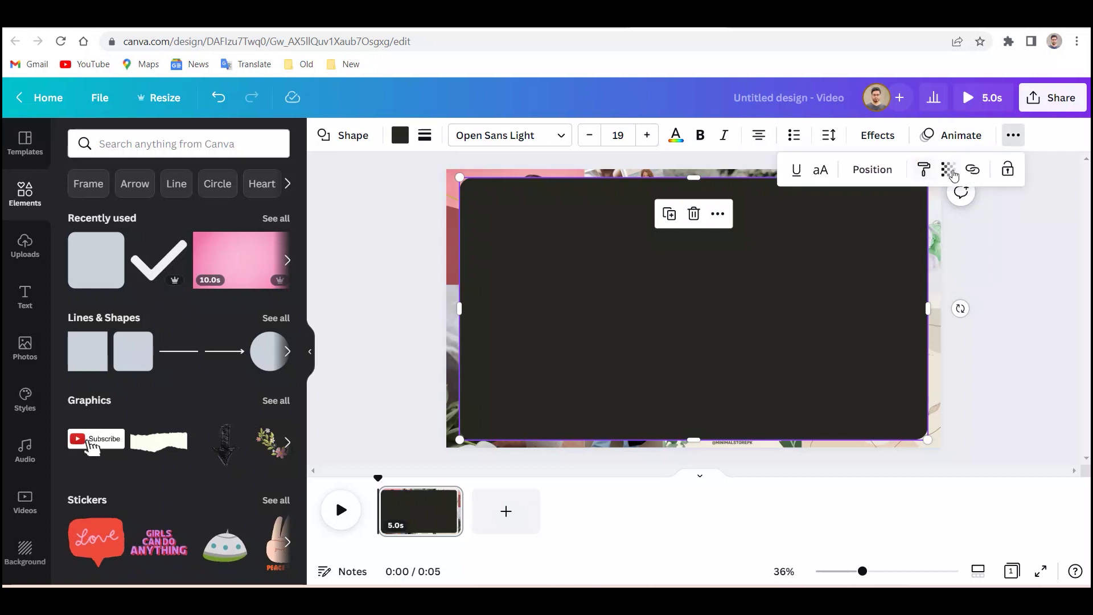
- Change the rounded rectangle's fill color to black, #000000
{"action": "left_click", "coordinate": [400, 135]}
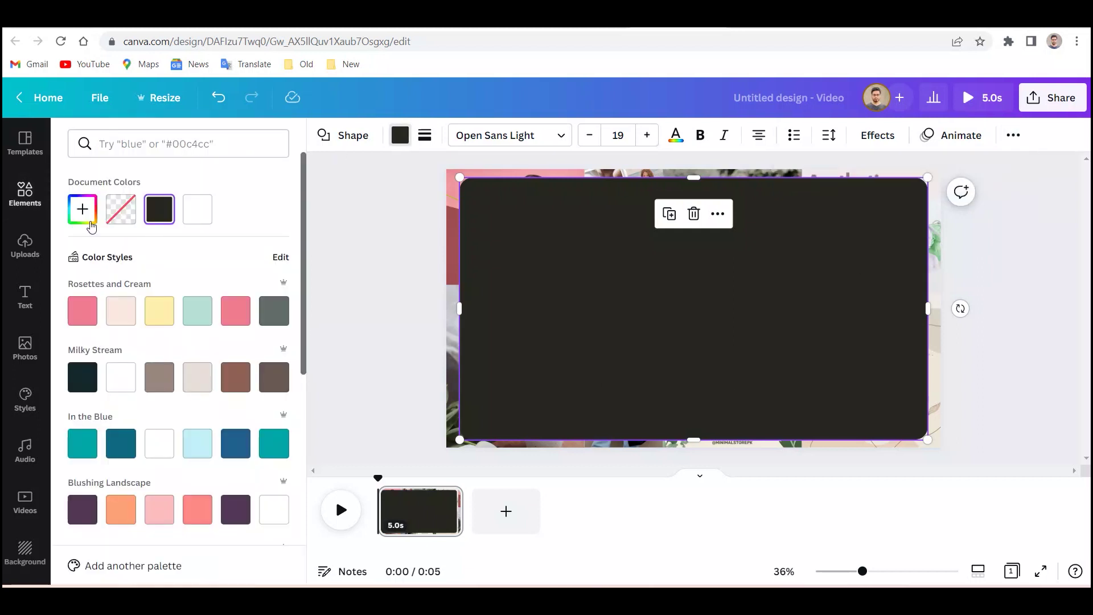
{"action": "left_click", "coordinate": [83, 209]}
{"action": "left_click", "coordinate": [83, 316]}
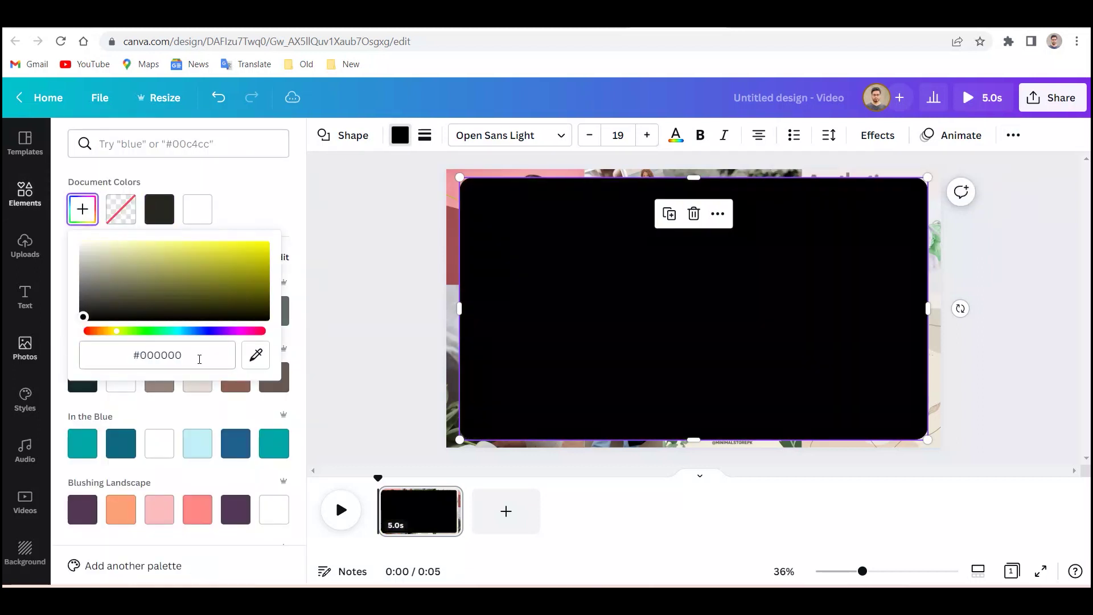
{"action": "left_click", "coordinate": [253, 219]}
- Set the transparency of the black rounded rectangle to 44
{"action": "left_click", "coordinate": [1011, 136]}
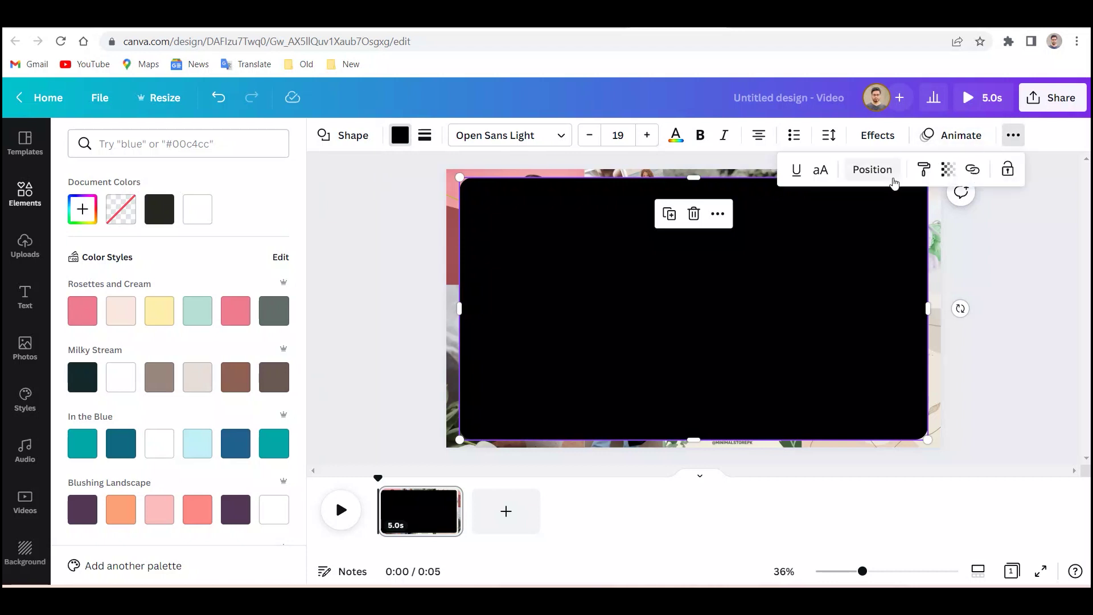
{"action": "left_click", "coordinate": [947, 169]}
{"action": "left_click_drag", "start_coordinate": [946, 229], "coordinate": [869, 233]}
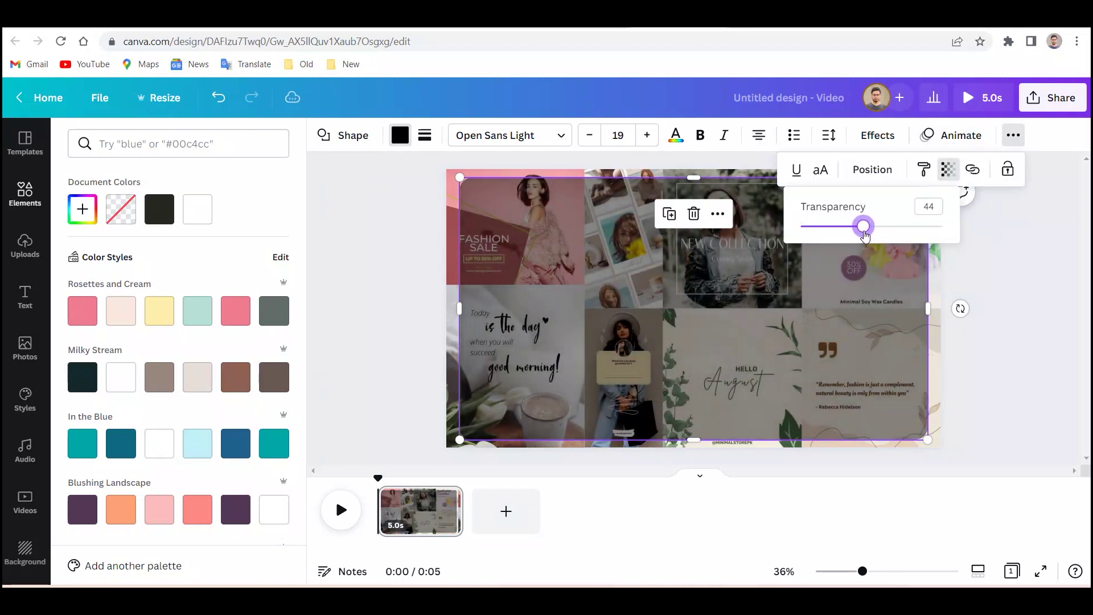
{"action": "left_click", "coordinate": [865, 326]}
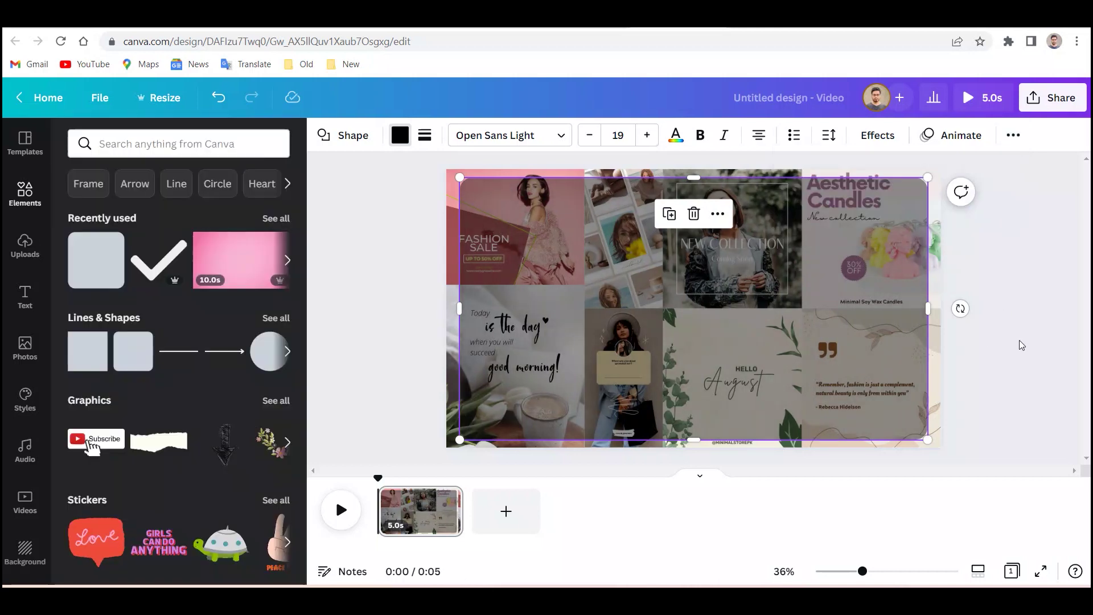
- Apply the Breathe animation to the semi-transparent black rectangle and deselect it
{"action": "left_click", "coordinate": [970, 137]}
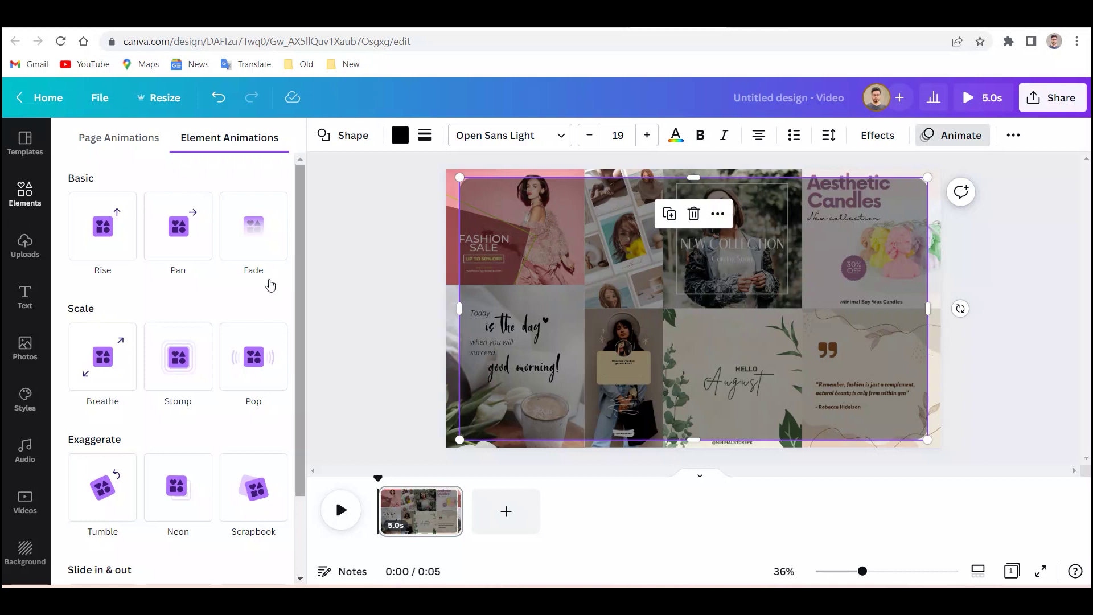
{"action": "left_click", "coordinate": [98, 357]}
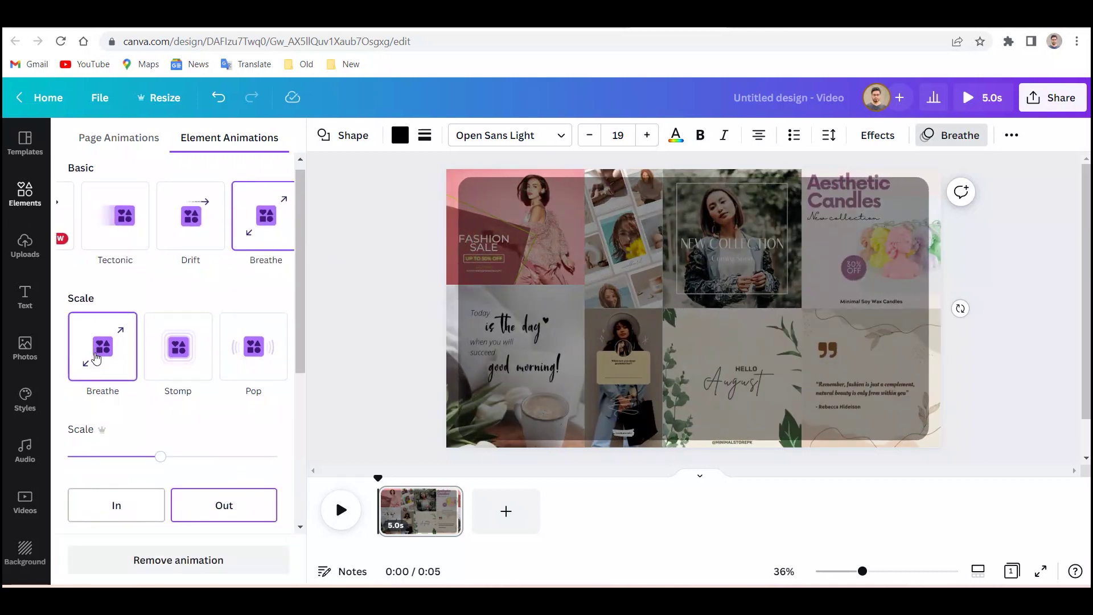
{"action": "key", "text": "Escape"}
- Search the elements for "canva"
{"action": "left_click", "coordinate": [160, 143]}
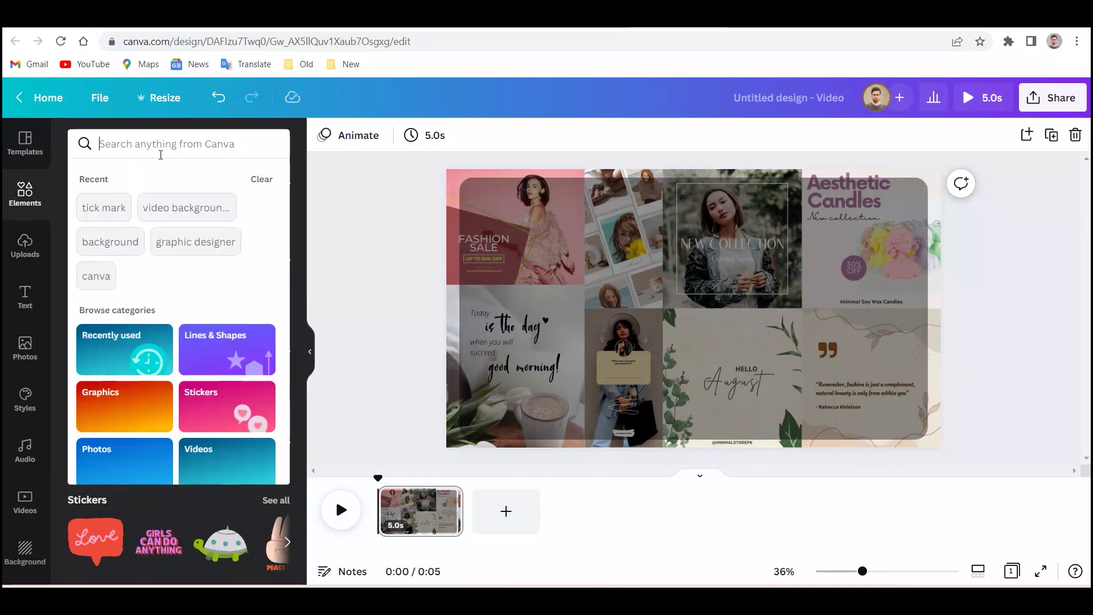
{"action": "type", "text": "canva"}
{"action": "key", "text": "Return"}
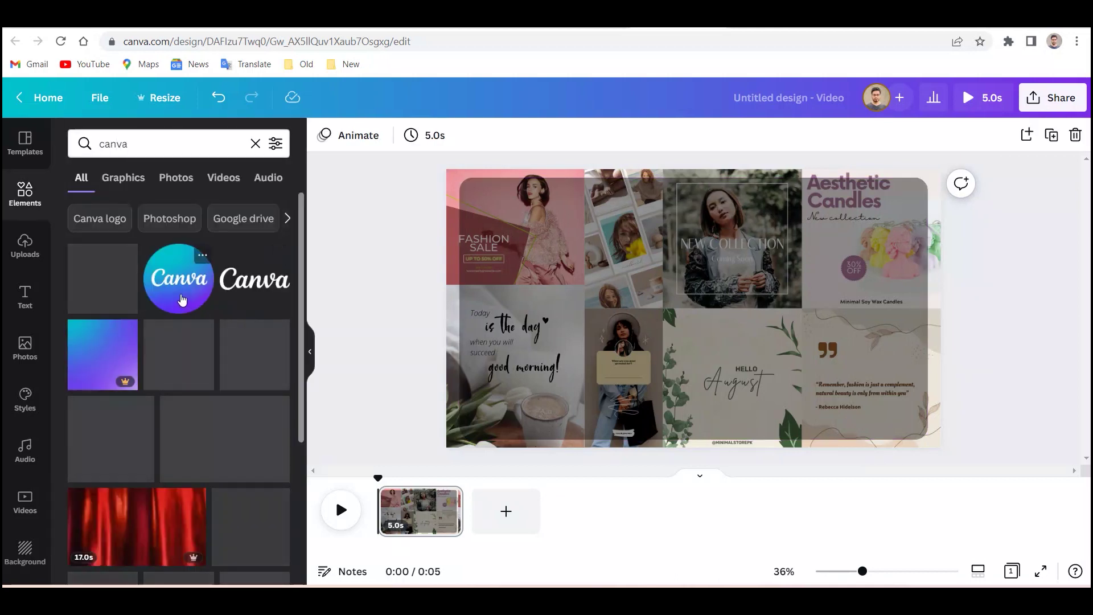
{"action": "left_click", "coordinate": [182, 294]}
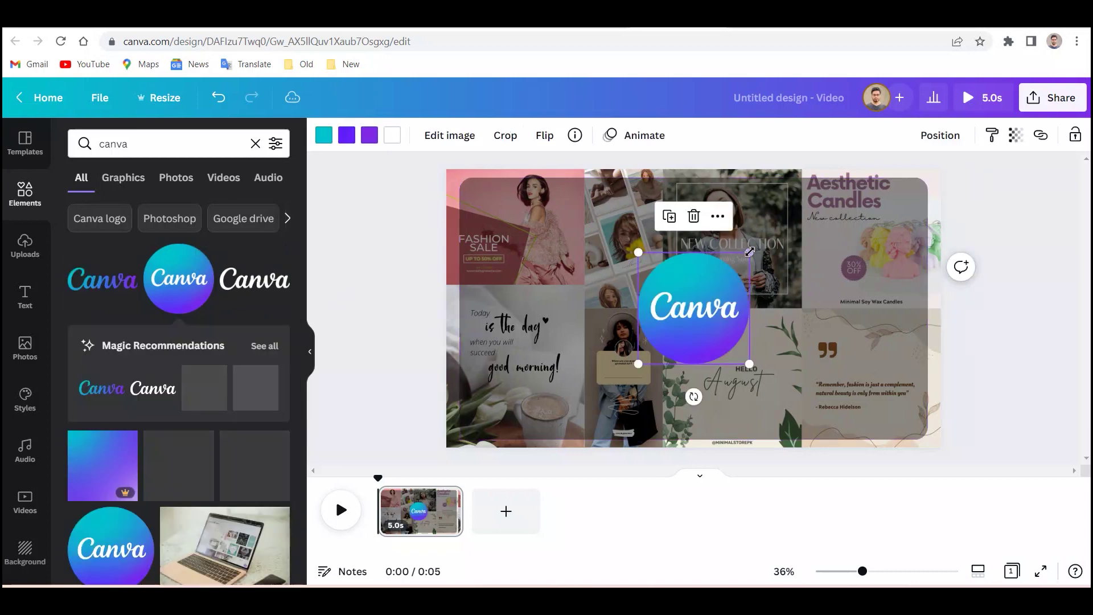
{"action": "left_click_drag", "start_coordinate": [751, 252], "coordinate": [717, 284]}
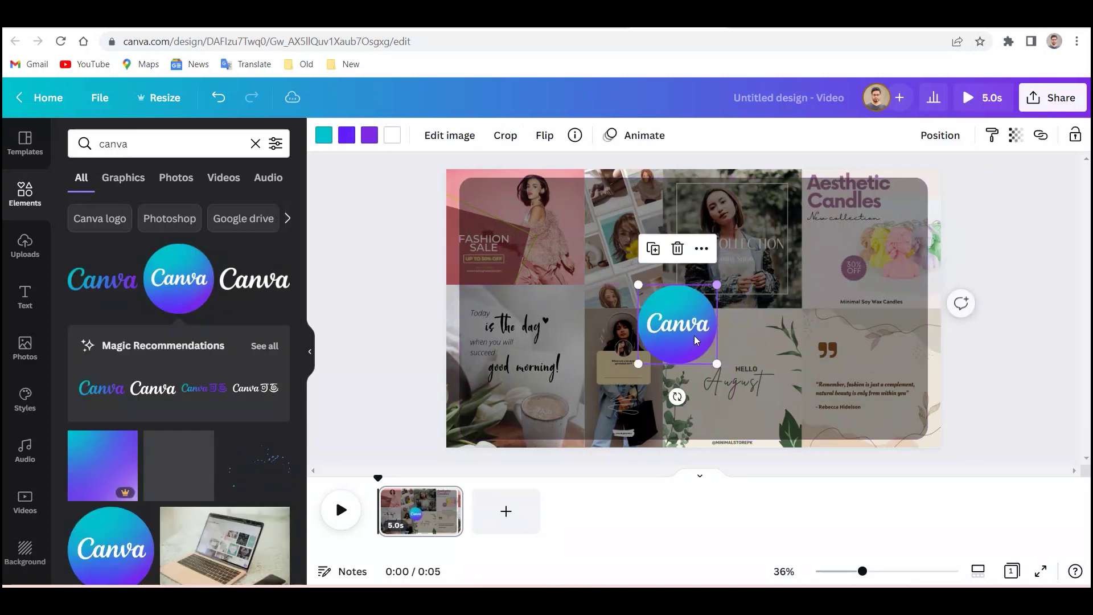
{"action": "left_click_drag", "start_coordinate": [694, 336], "coordinate": [686, 245]}
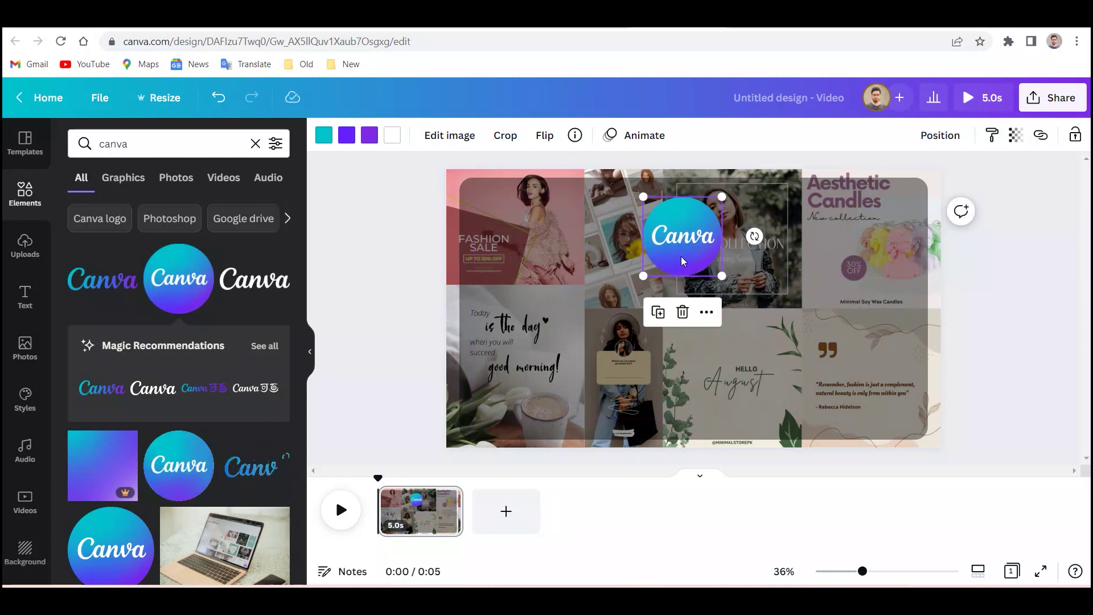
{"action": "key", "text": "Delete"}
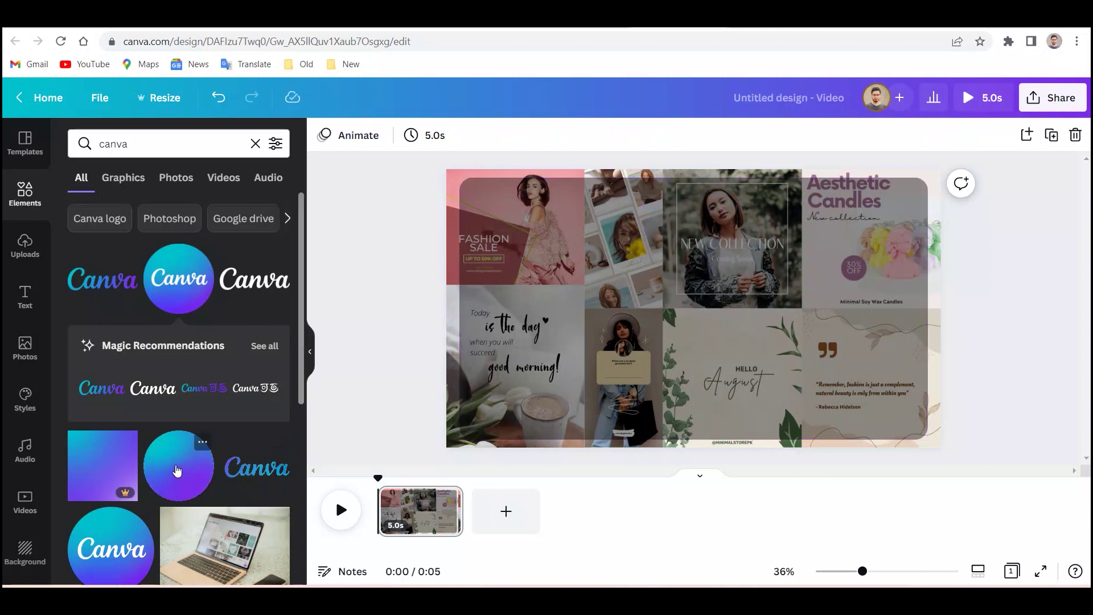
- Add the animated round Canva logo, shrink it, and center it horizontally in the upper part of the page
{"action": "left_click", "coordinate": [177, 470]}
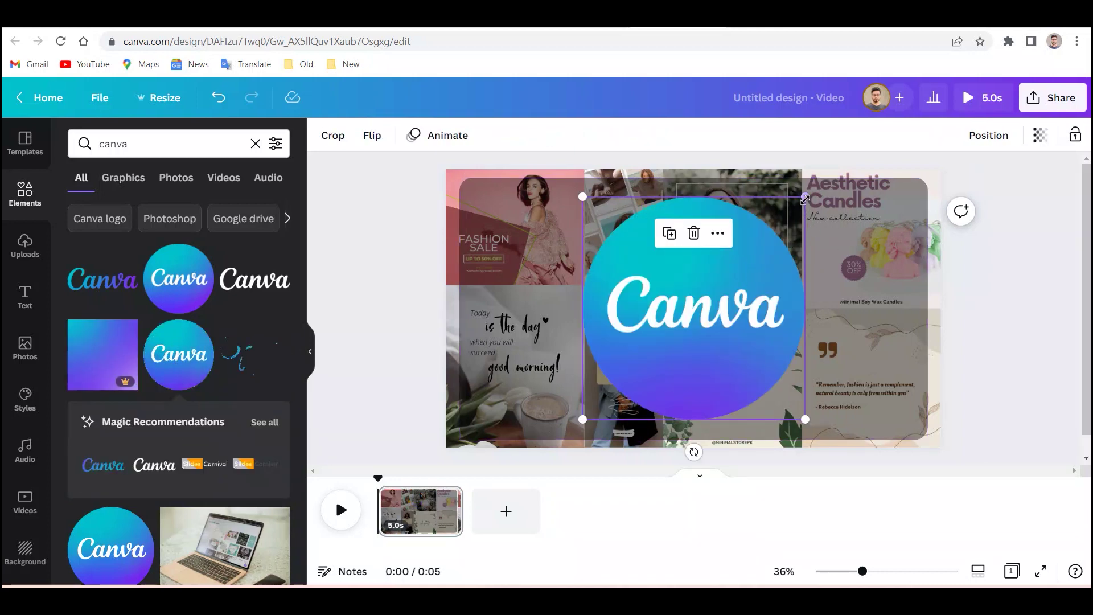
{"action": "left_click_drag", "start_coordinate": [804, 199], "coordinate": [682, 352]}
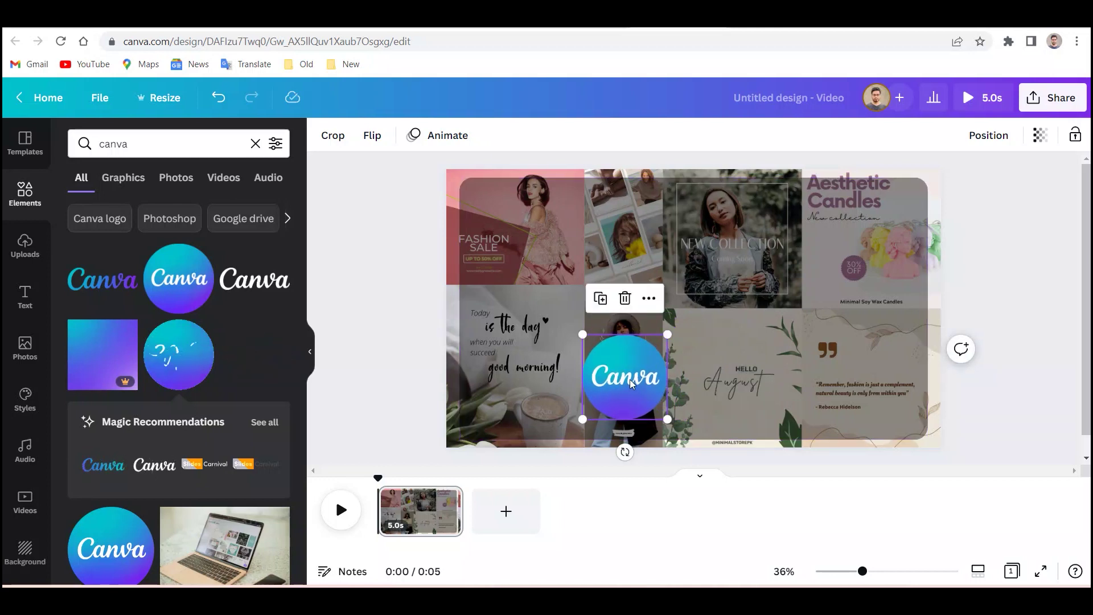
{"action": "left_click_drag", "start_coordinate": [630, 383], "coordinate": [674, 233]}
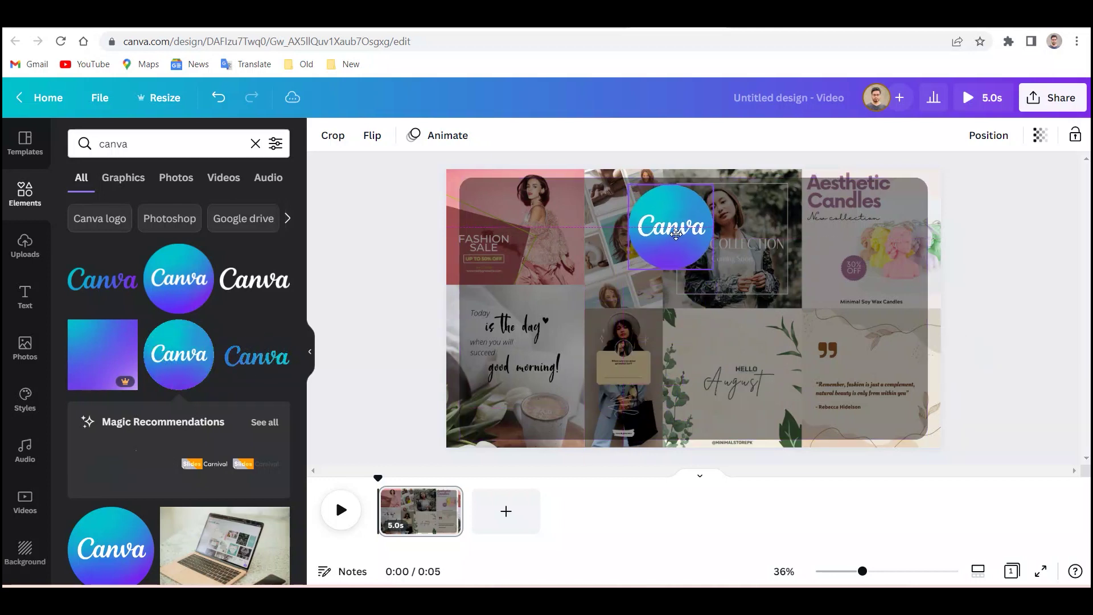
{"action": "left_click", "coordinate": [974, 139]}
{"action": "left_click", "coordinate": [908, 290]}
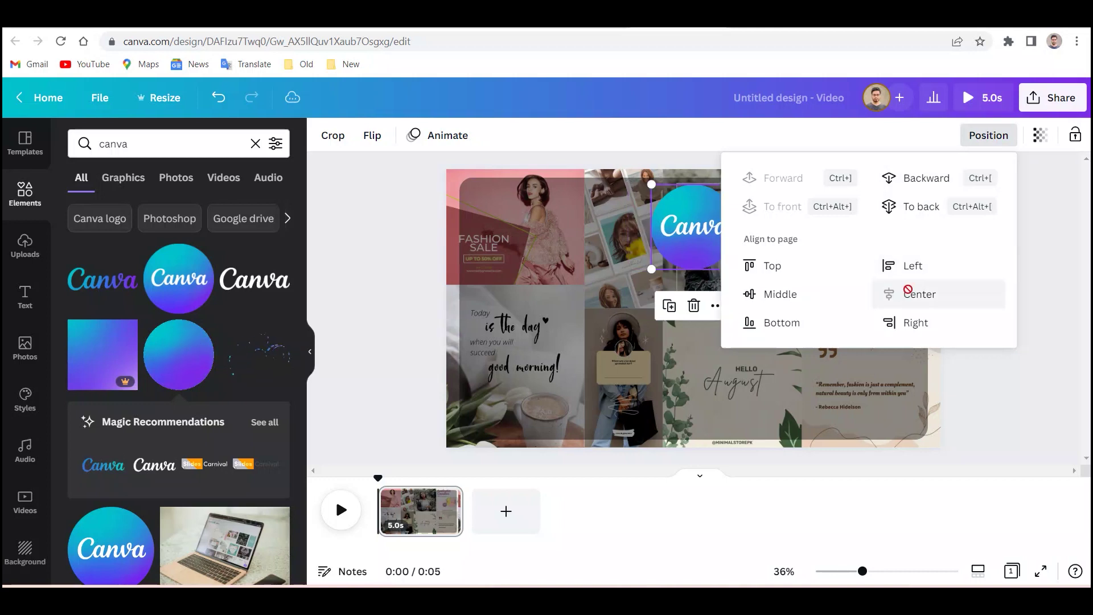
{"action": "left_click", "coordinate": [989, 374]}
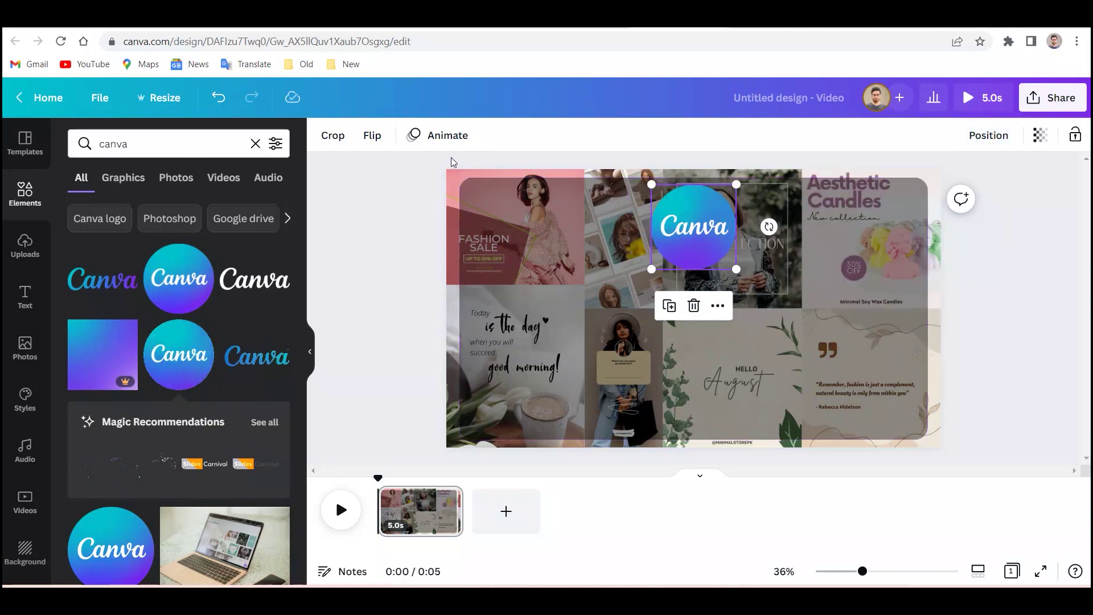
- Apply the Pop animation to the round Canva logo on enter
{"action": "left_click", "coordinate": [434, 131]}
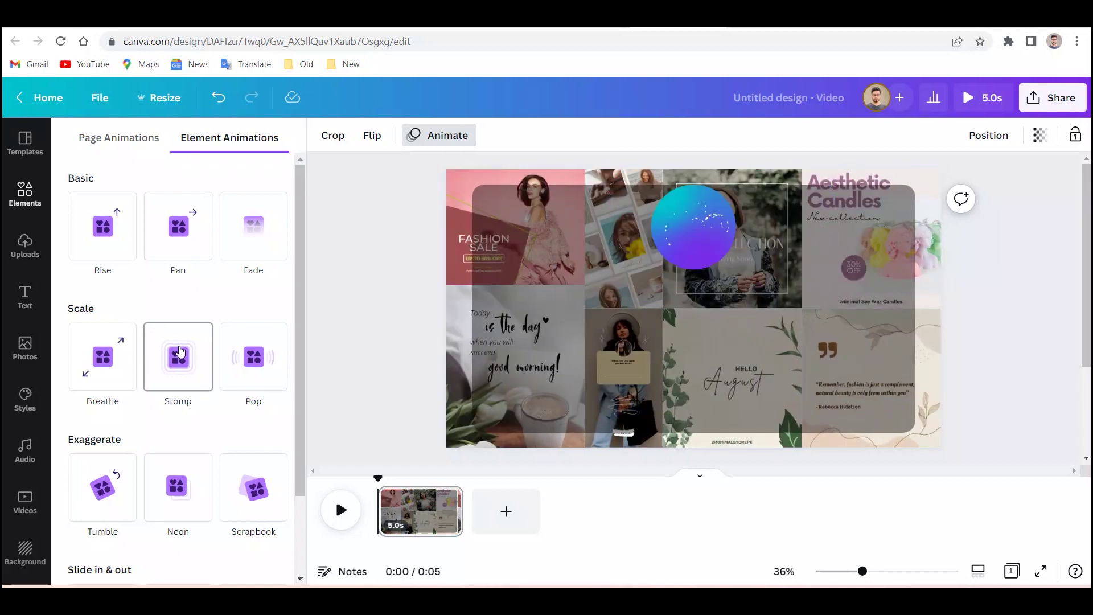
{"action": "scroll", "coordinate": [179, 350], "scroll_direction": "down", "scroll_amount": 1}
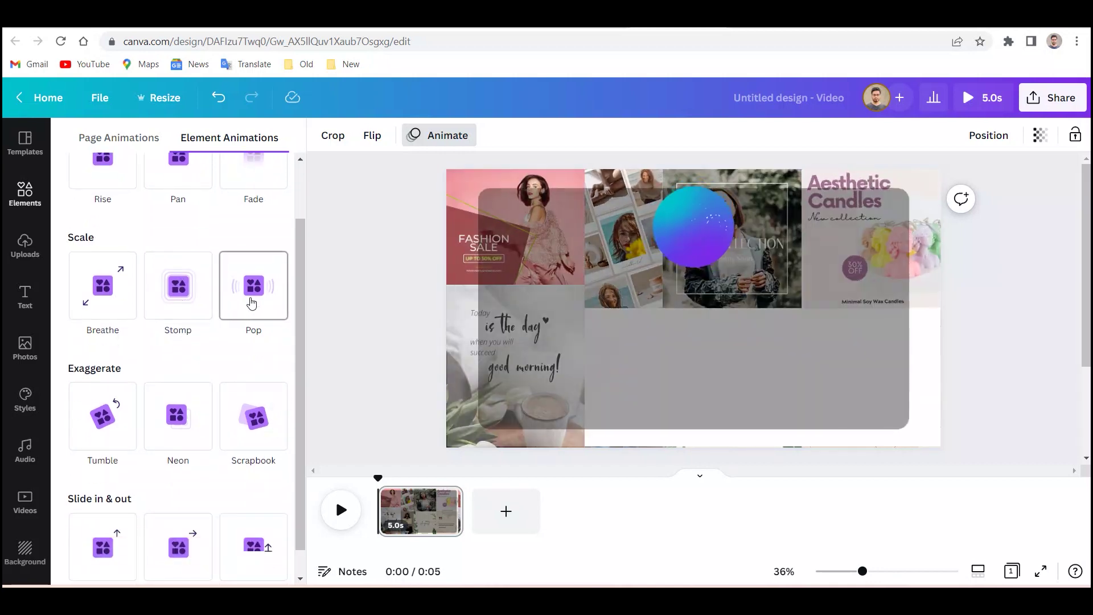
{"action": "left_click", "coordinate": [251, 303]}
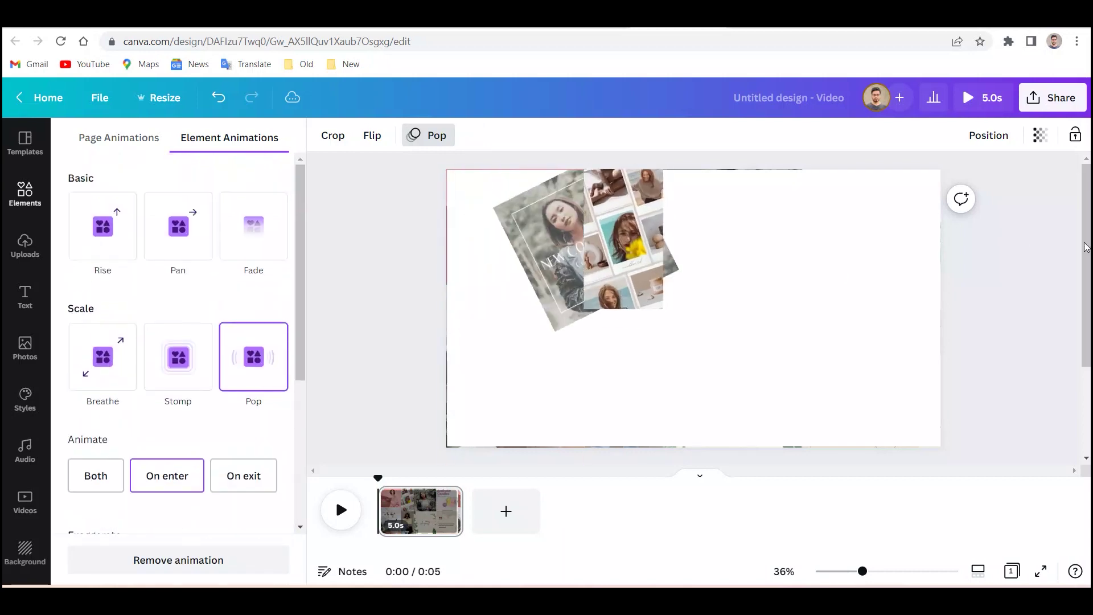
{"action": "left_click", "coordinate": [1041, 253]}
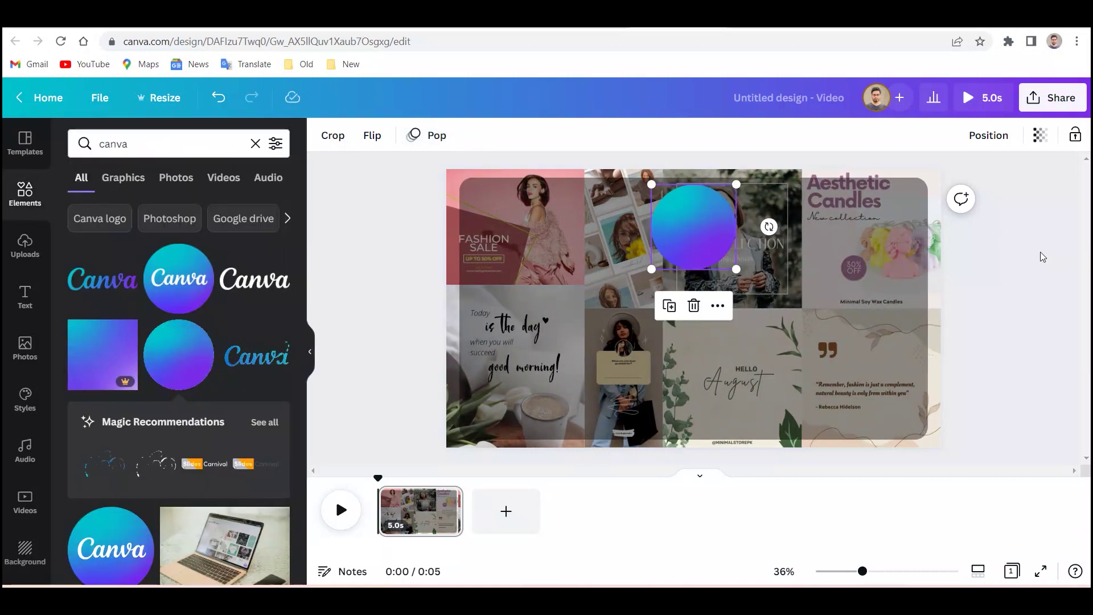
- Add a square shape below the Canva logo and reshape it into a thin horizontal bar about 1,150 wide
{"action": "left_click", "coordinate": [33, 193]}
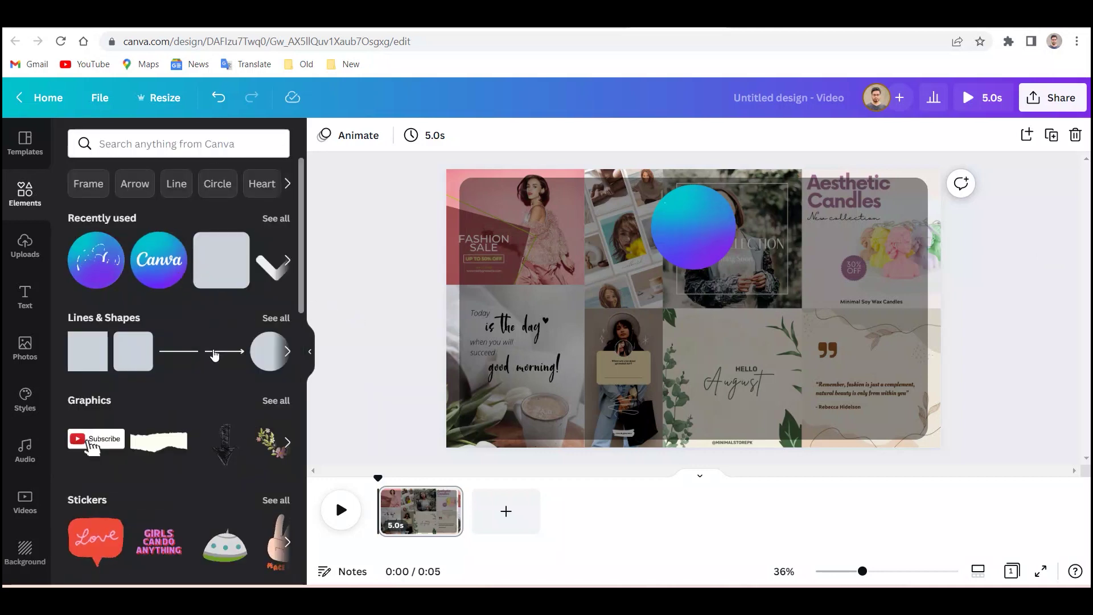
{"action": "left_click", "coordinate": [88, 360]}
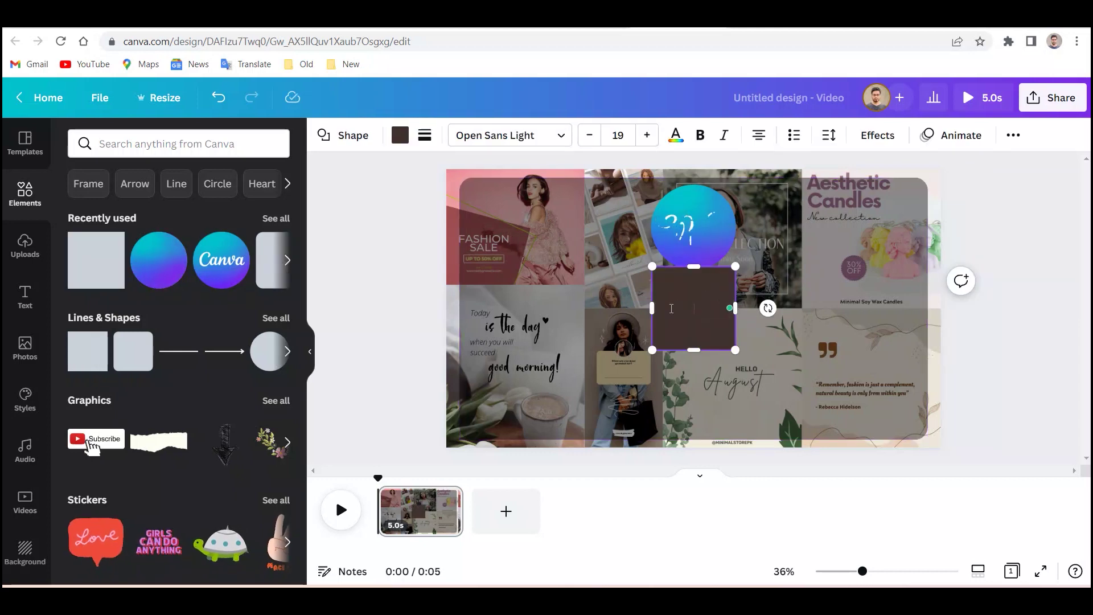
{"action": "left_click_drag", "start_coordinate": [703, 319], "coordinate": [848, 308]}
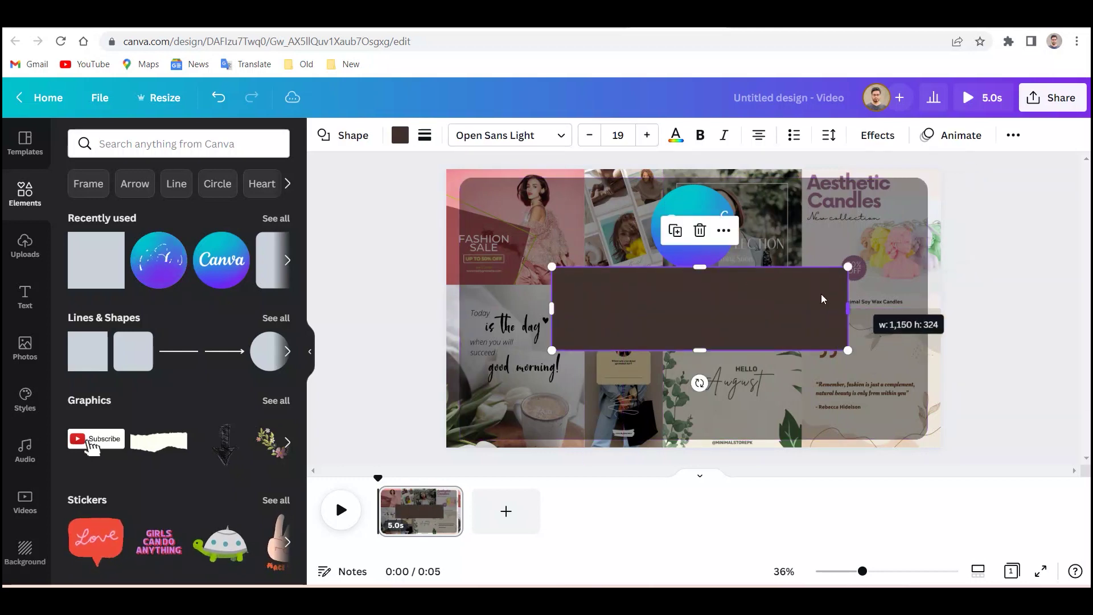
{"action": "left_click_drag", "start_coordinate": [700, 266], "coordinate": [696, 322]}
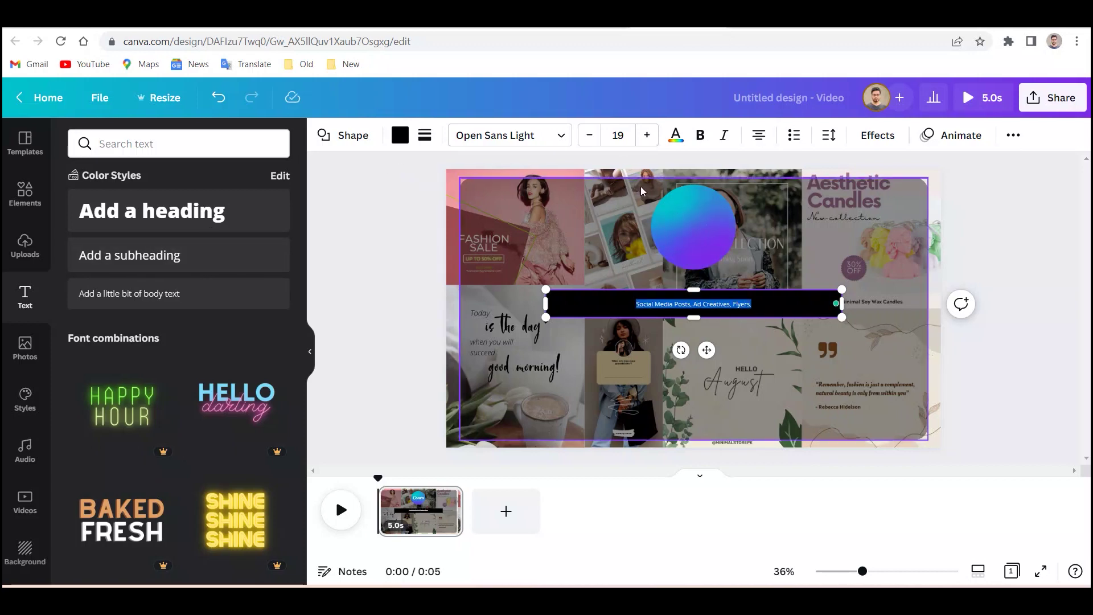
- Try the services text in the black bar at font sizes 100, 50 and 45
{"action": "left_click", "coordinate": [618, 135]}
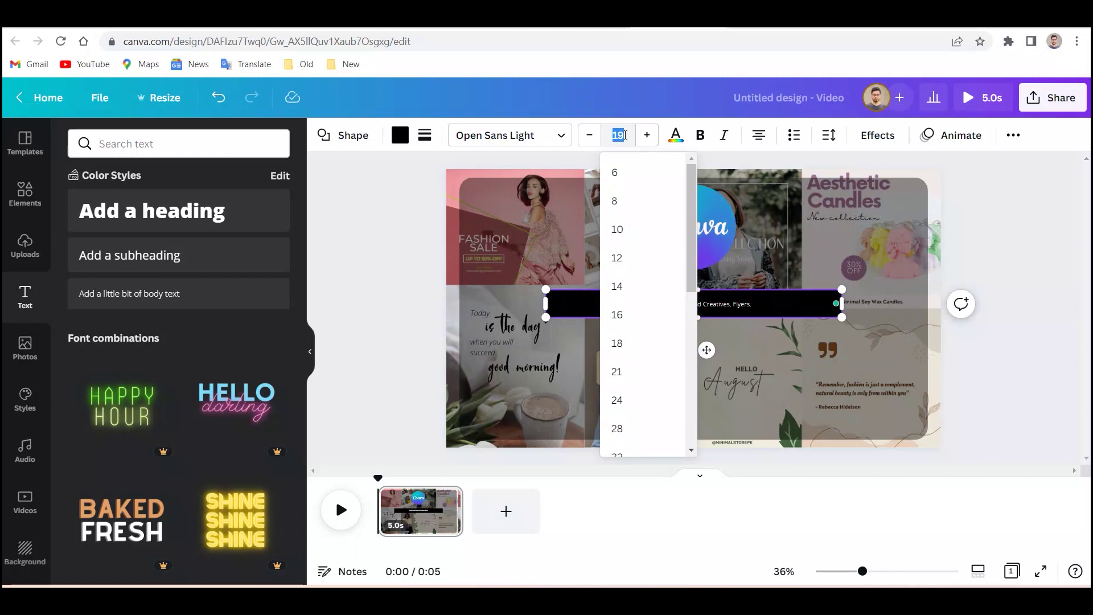
{"action": "key", "text": "Return"}
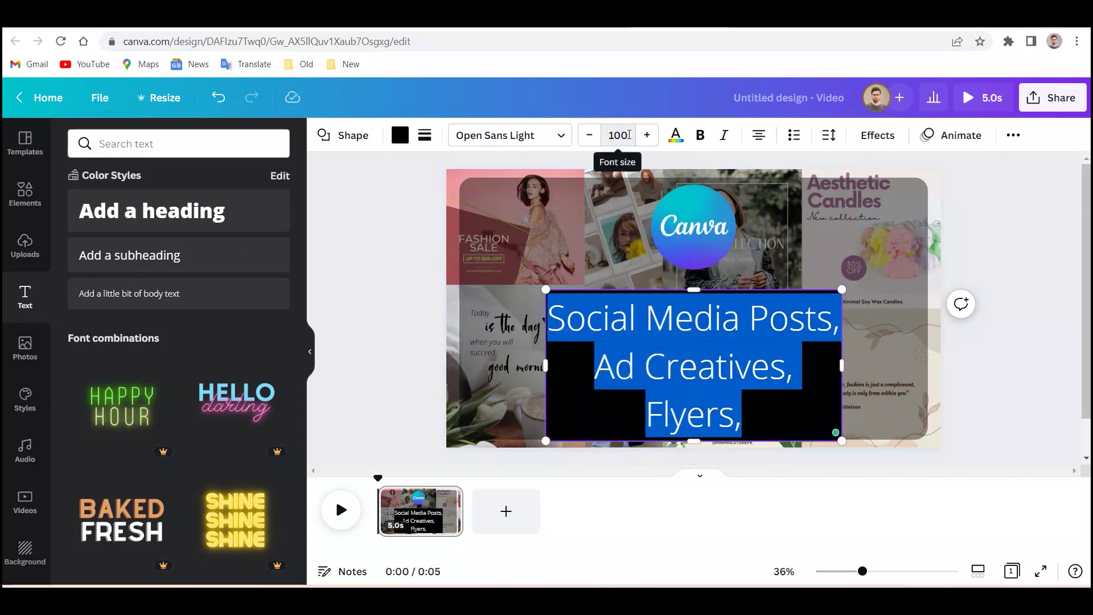
{"action": "left_click", "coordinate": [615, 135]}
{"action": "type", "text": "50"}
{"action": "key", "text": "Return"}
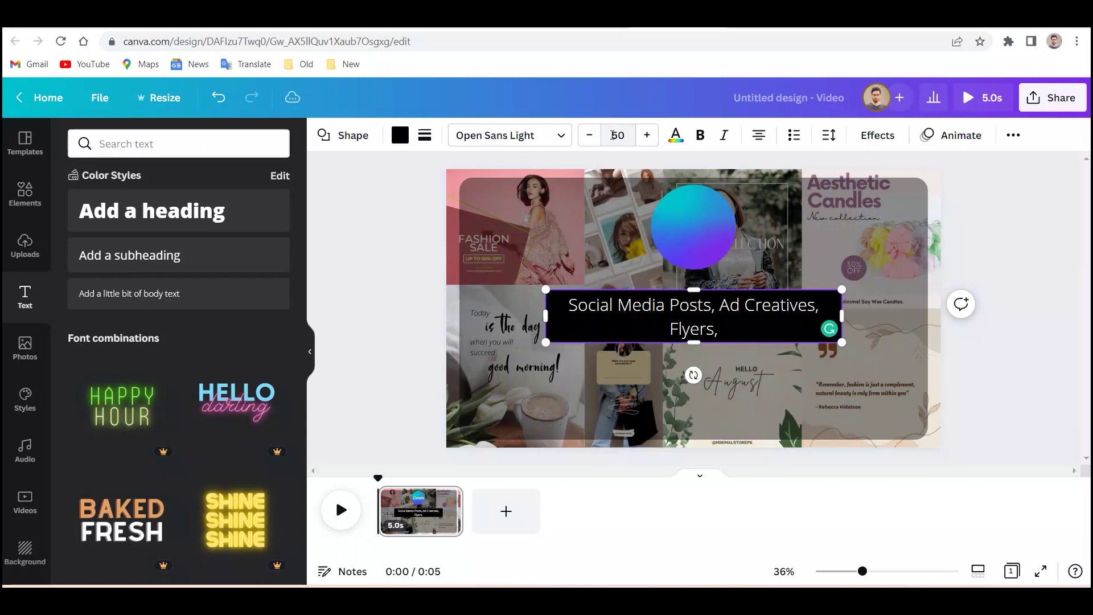
{"action": "left_click", "coordinate": [627, 136]}
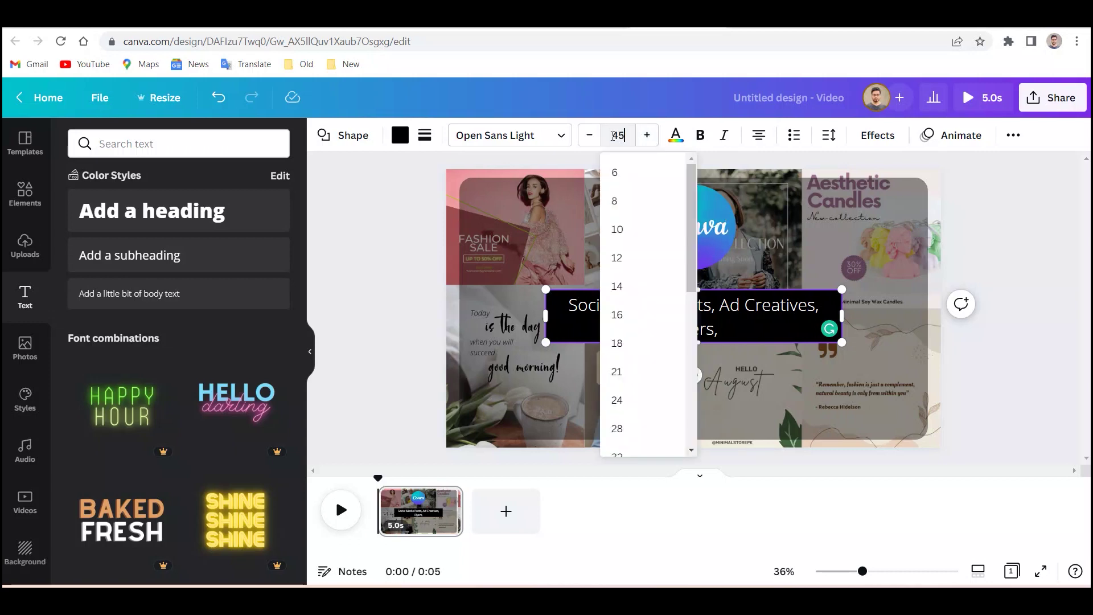
{"action": "key", "text": "Return"}
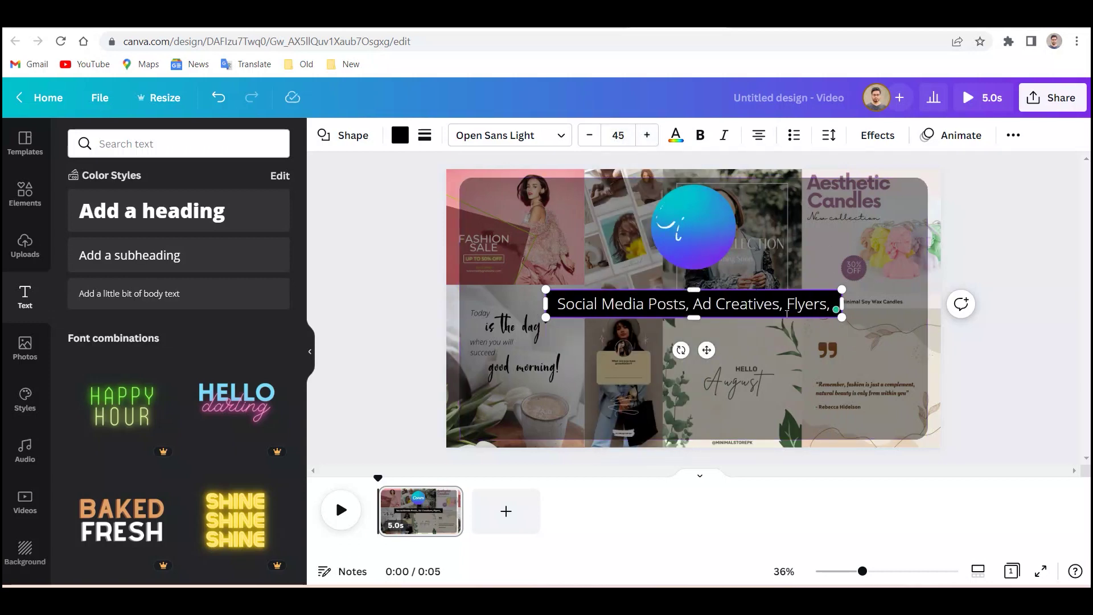
- Try enlarging the services text bar slightly, and undo the resize
{"action": "left_click", "coordinate": [763, 322]}
{"action": "left_click", "coordinate": [734, 313]}
{"action": "mouse_move", "coordinate": [842, 317]}
{"action": "left_mouse_down"}
{"action": "mouse_move", "coordinate": [856, 334]}
{"action": "mouse_move", "coordinate": [852, 327]}
{"action": "left_mouse_up"}
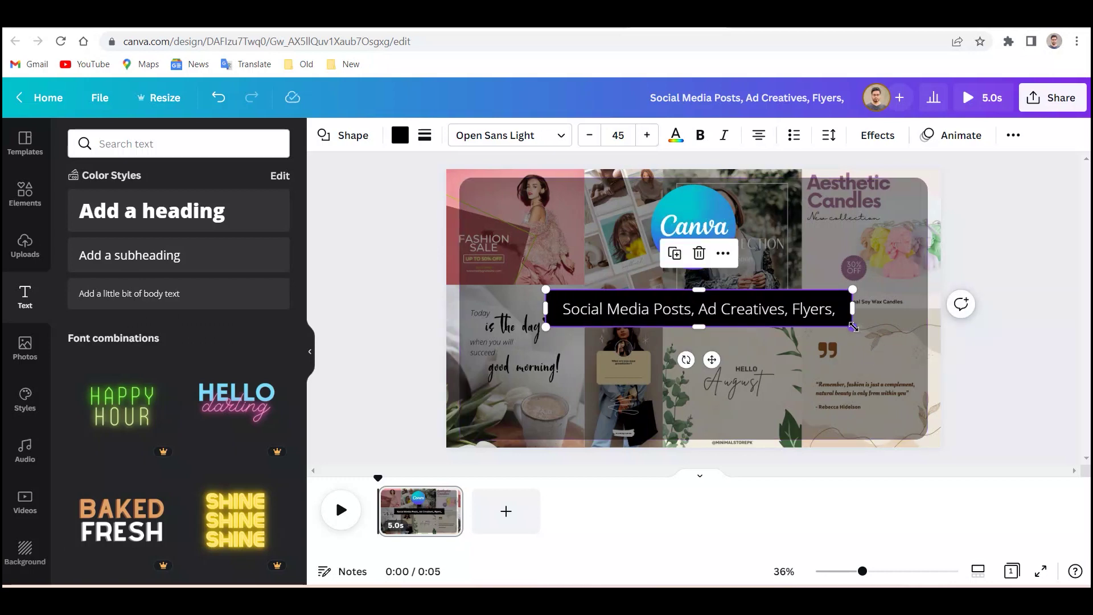
{"action": "key", "text": "ctrl+z"}
{"action": "key", "text": "Return"}
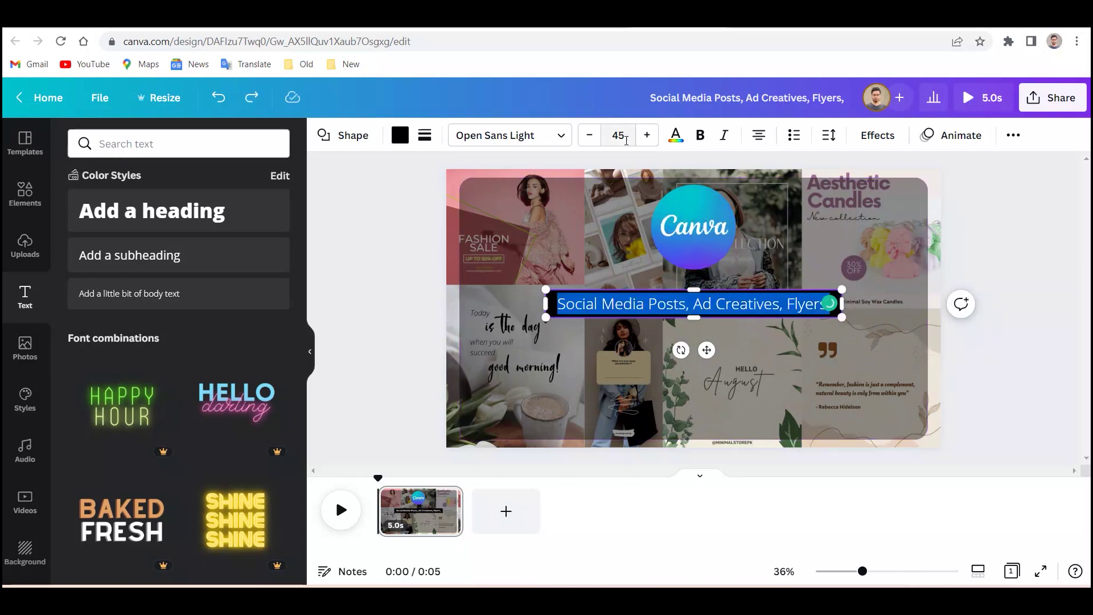
- Make the services text bold at size 47 and widen its bar so the text fits on one line
{"action": "left_click", "coordinate": [626, 139]}
{"action": "type", "text": "47"}
{"action": "key", "text": "Return"}
{"action": "left_click", "coordinate": [699, 135]}
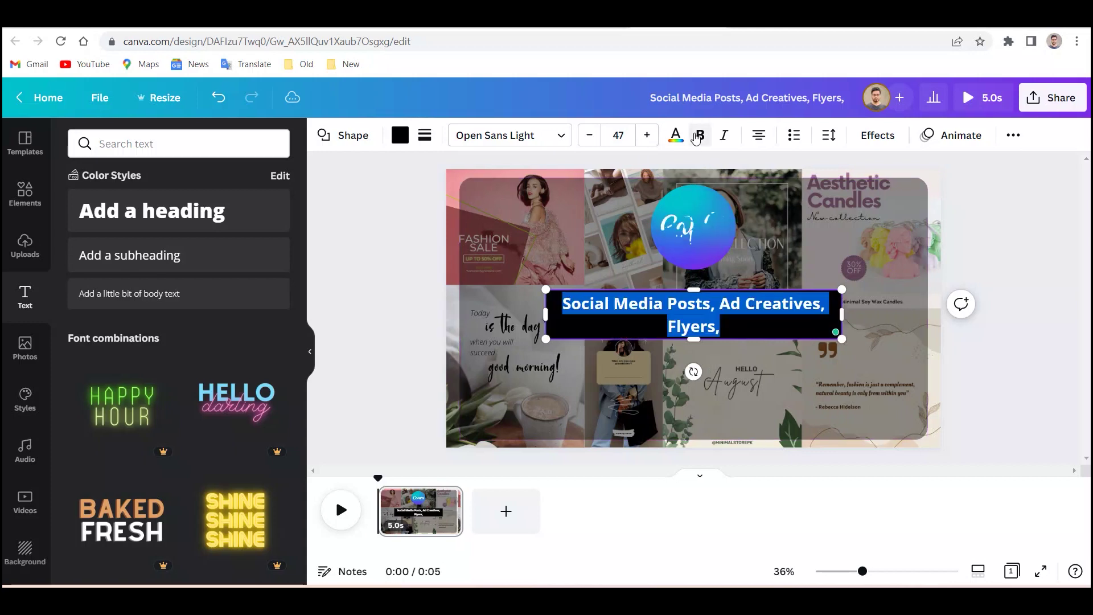
{"action": "left_click_drag", "start_coordinate": [842, 317], "coordinate": [874, 316]}
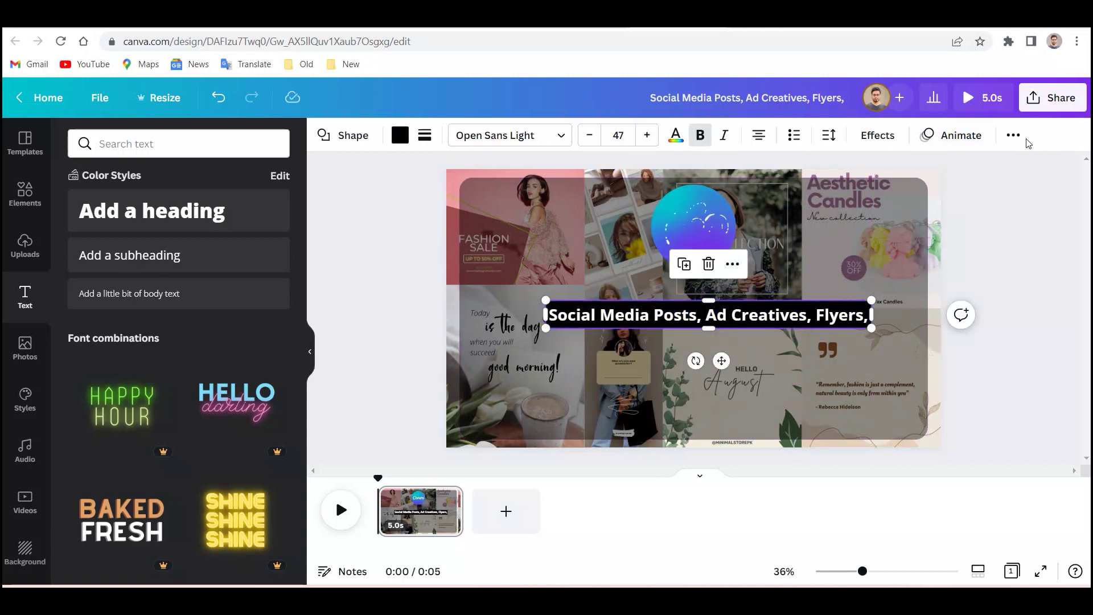
- Center the services bar horizontally on the page and move it up just below the Canva logo
{"action": "left_click", "coordinate": [1009, 137]}
{"action": "left_click", "coordinate": [882, 174]}
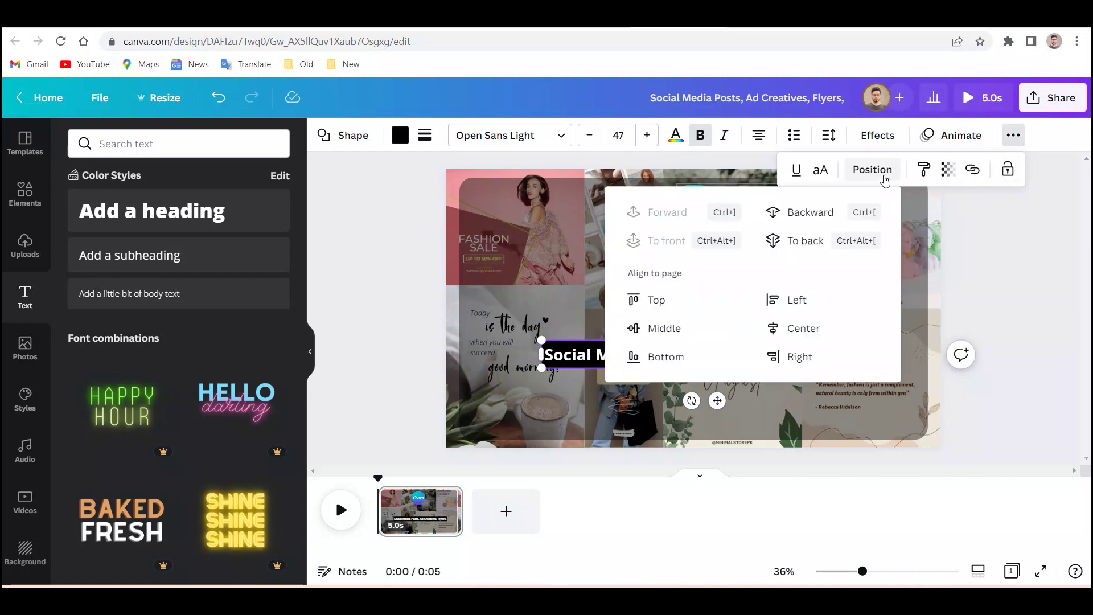
{"action": "left_click", "coordinate": [803, 328]}
{"action": "left_click_drag", "start_coordinate": [736, 353], "coordinate": [736, 299]}
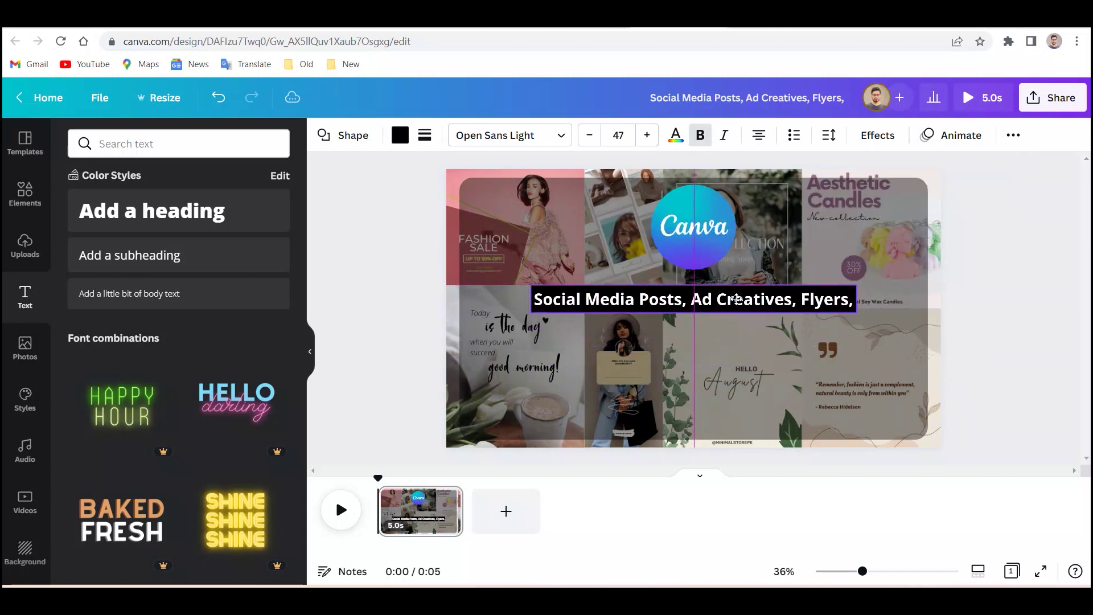
- Duplicate the services bar directly beneath the original and replace the copy's text with "Thumbnails, Anything in" copied from Notepad
{"action": "left_click", "coordinate": [666, 246]}
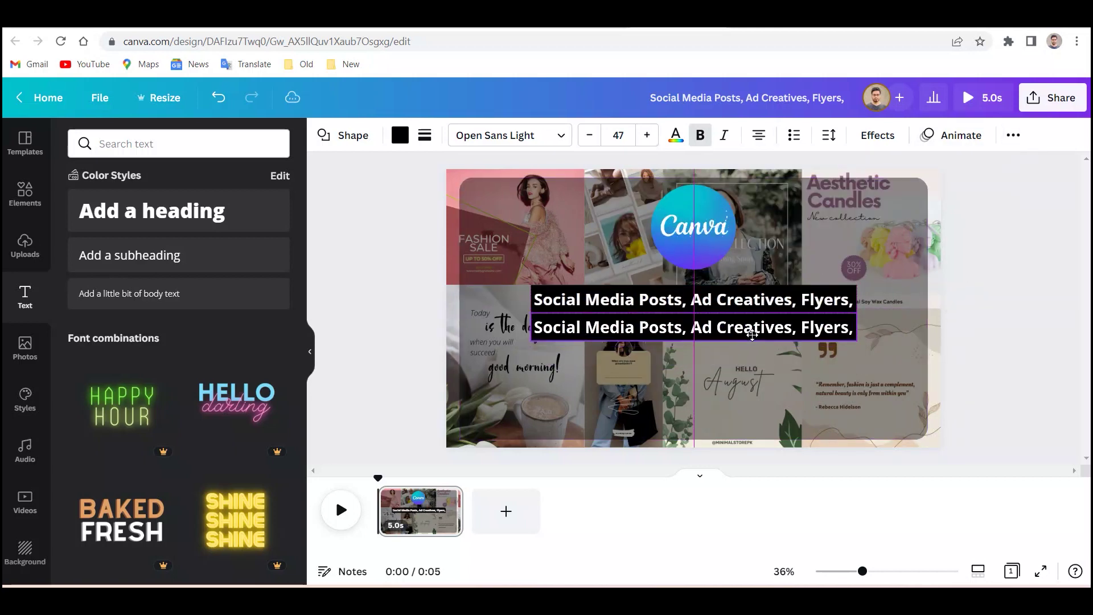
{"action": "left_click", "coordinate": [845, 328]}
{"action": "key", "text": "alt+Tab"}
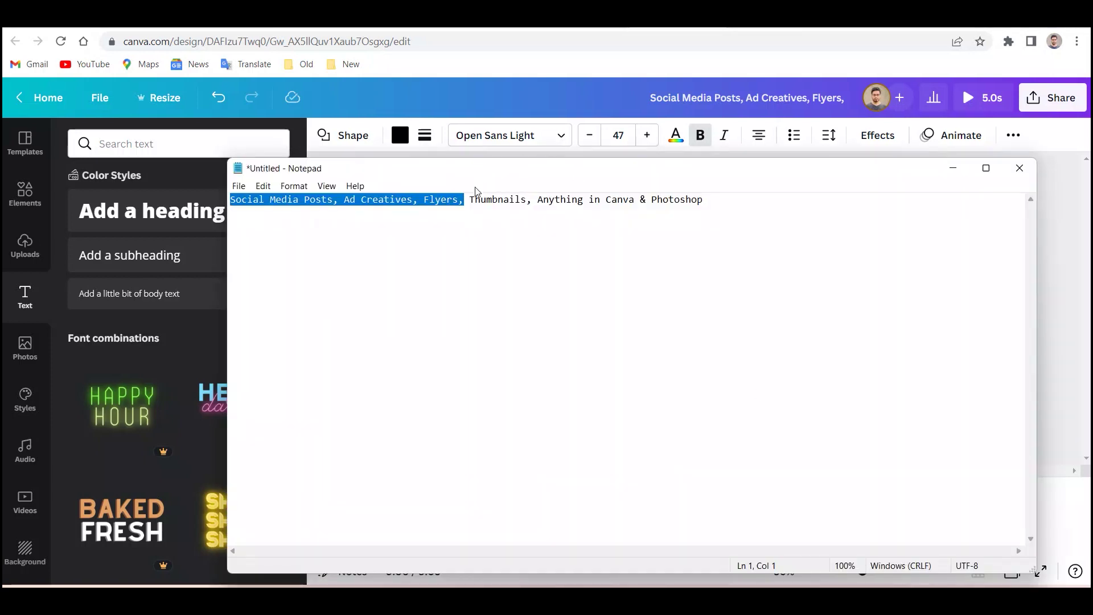
{"action": "left_click_drag", "start_coordinate": [469, 199], "coordinate": [512, 201]}
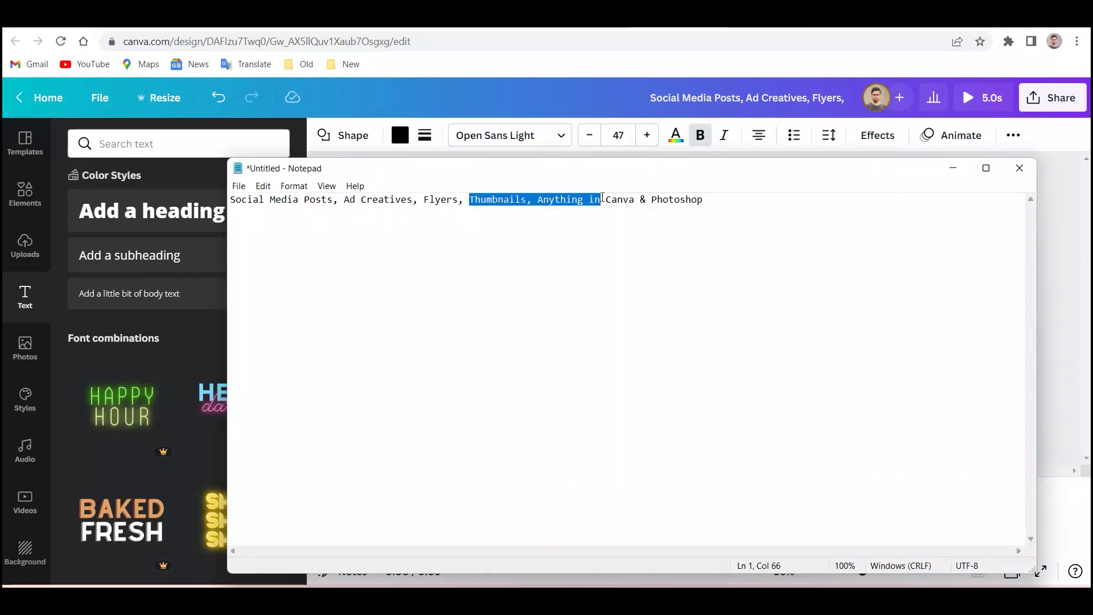
{"action": "key", "text": "ctrl+c"}
{"action": "key", "text": "alt+Tab"}
{"action": "key", "text": "ctrl+a"}
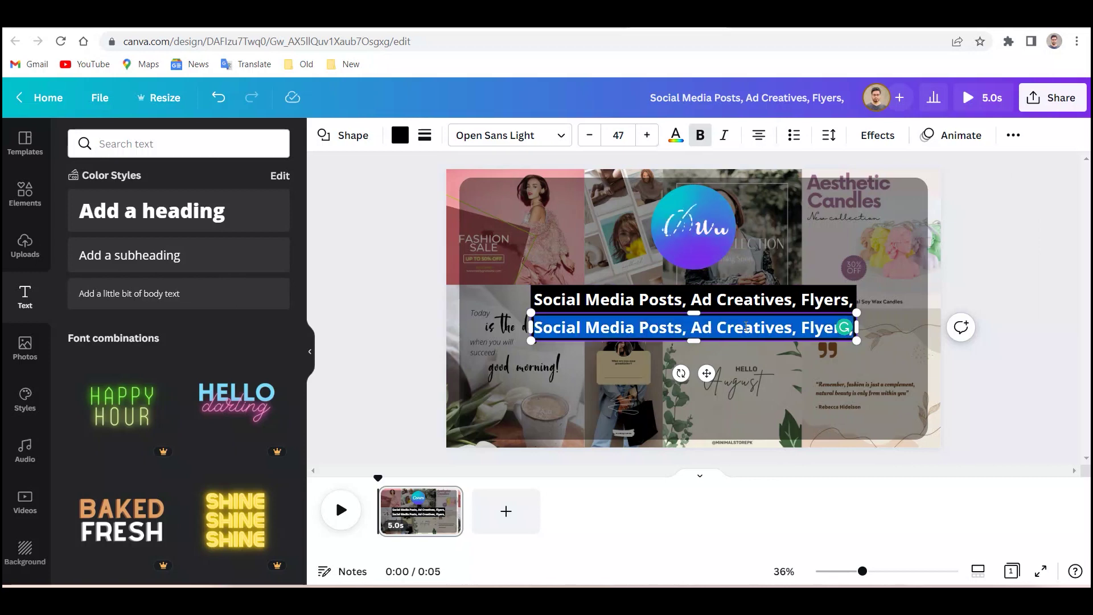
{"action": "key", "text": "ctrl+v"}
- Narrow the second text bar to about 782 wide and center it horizontally on the page
{"action": "left_click_drag", "start_coordinate": [828, 333], "coordinate": [733, 329]}
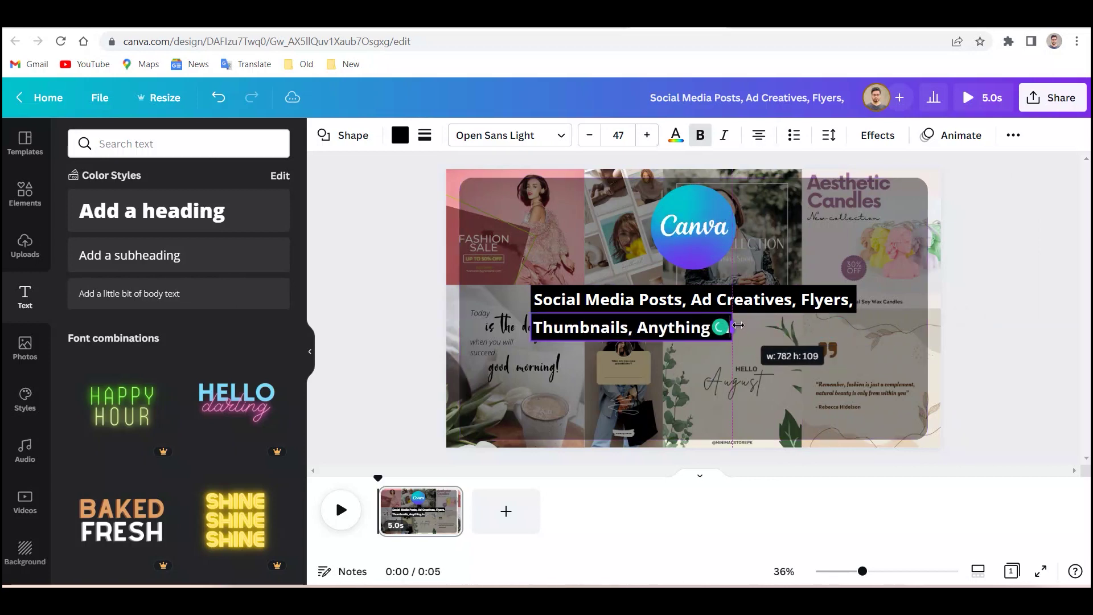
{"action": "left_click", "coordinate": [1013, 135]}
{"action": "left_click", "coordinate": [872, 169]}
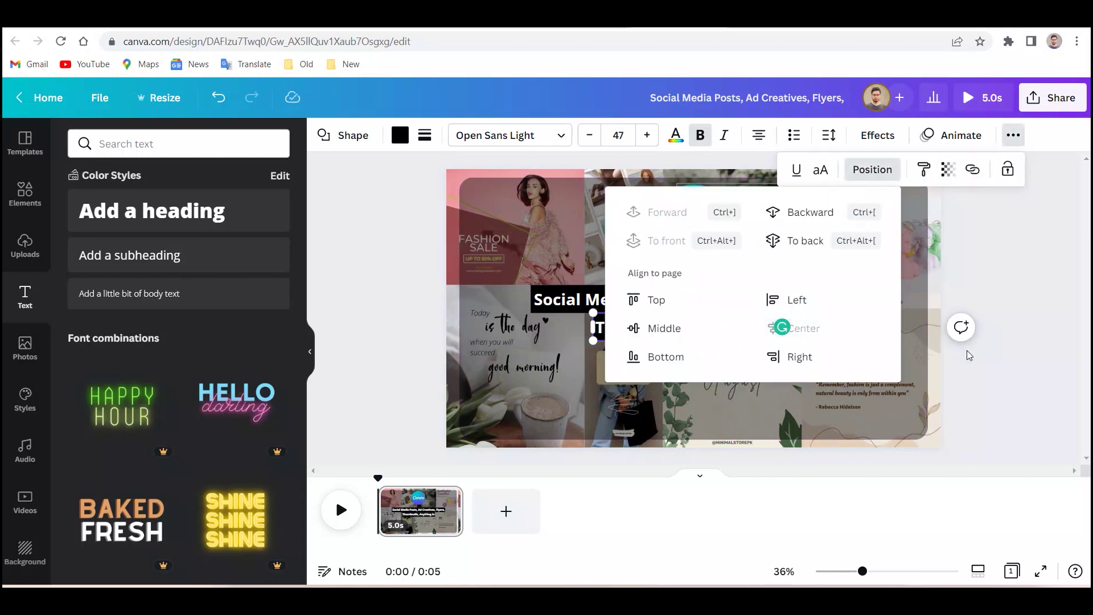
{"action": "left_click", "coordinate": [798, 325]}
{"action": "left_click", "coordinate": [996, 351]}
- Complete the second bar's text as "Thumbnails, Anything in Canva" and widen the bar to fit it on one line
{"action": "left_click", "coordinate": [748, 334]}
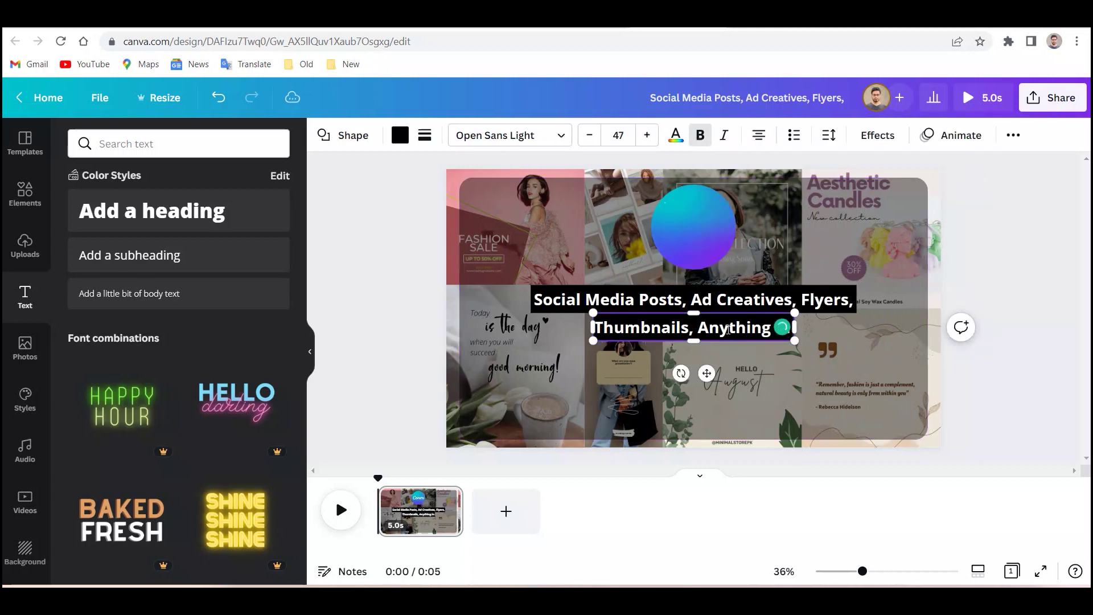
{"action": "type", "text": "Canva"}
{"action": "left_click_drag", "start_coordinate": [796, 338], "coordinate": [849, 339]}
- Center the second text bar horizontally and move it up against the underside of the first bar
{"action": "left_click", "coordinate": [1014, 134]}
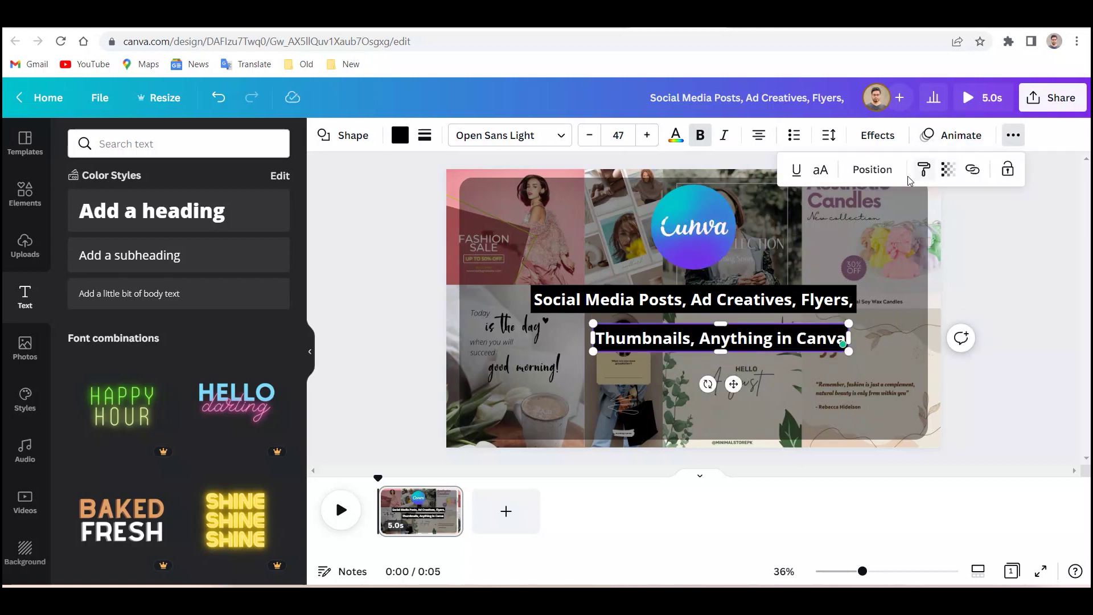
{"action": "left_click", "coordinate": [871, 169]}
{"action": "left_click", "coordinate": [804, 327]}
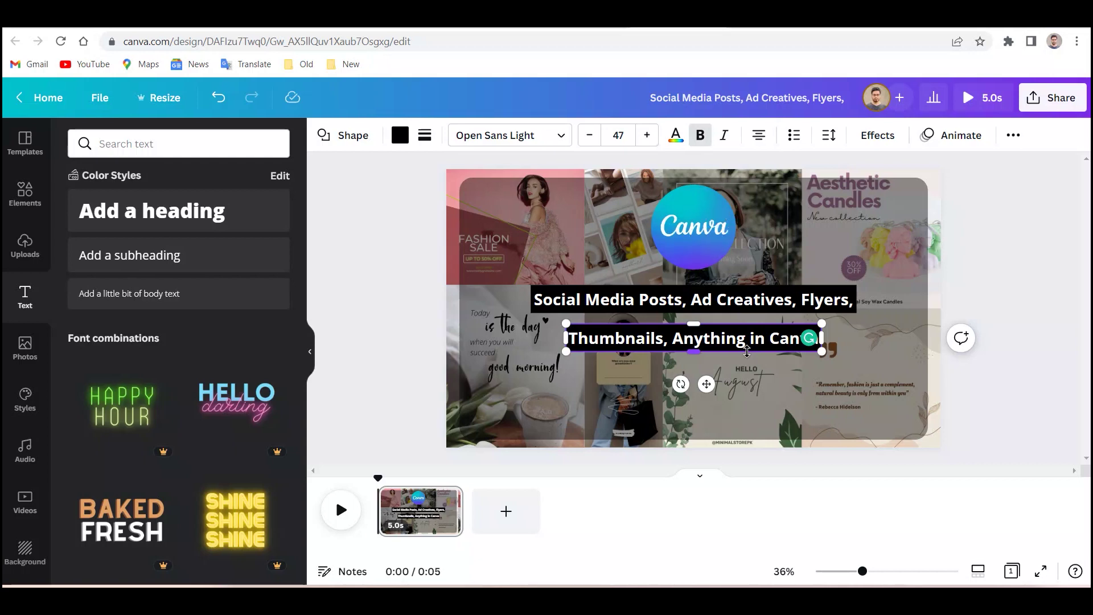
{"action": "left_click_drag", "start_coordinate": [706, 384], "coordinate": [692, 369]}
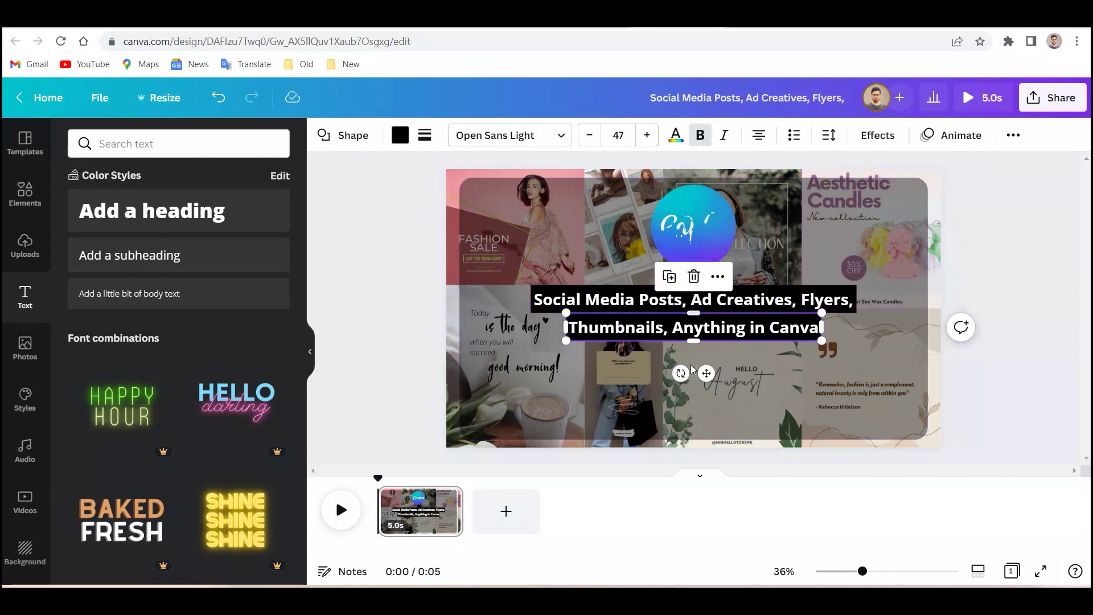
- Duplicate the second bar below it, replace the copy's text with "& Photoshop", and narrow the bar to fit
{"action": "left_click", "coordinate": [670, 277]}
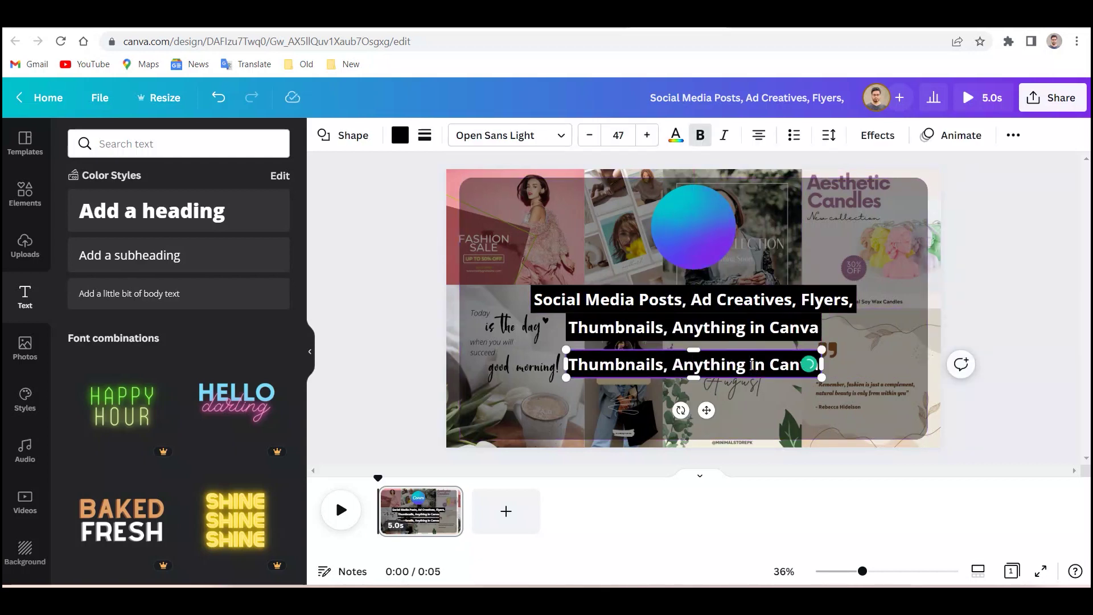
{"action": "double_click", "coordinate": [752, 365]}
{"action": "type", "text": "& Photoshop"}
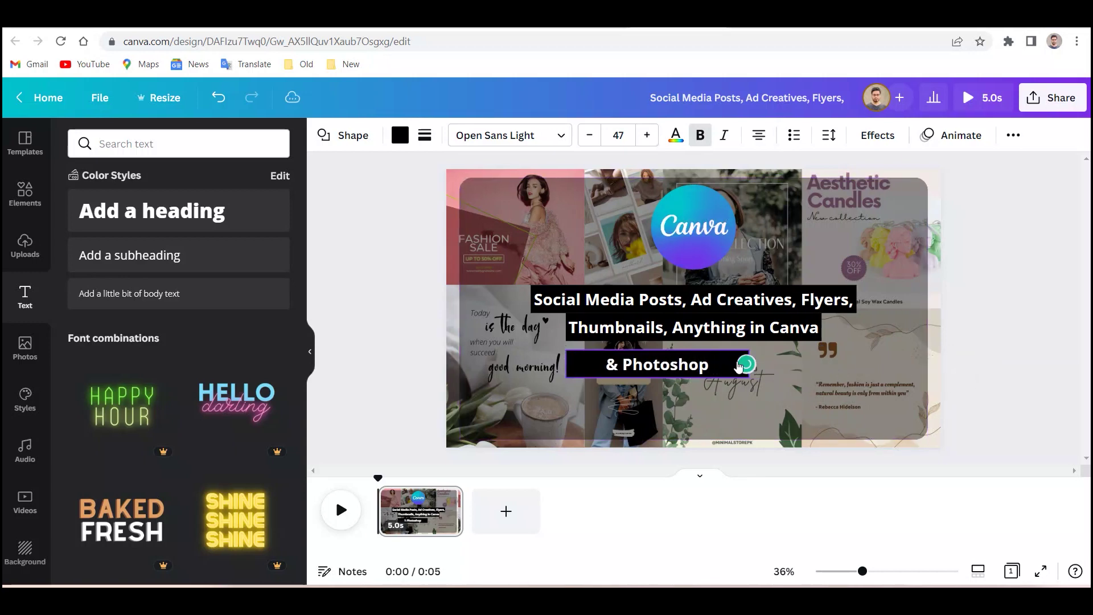
{"action": "left_click_drag", "start_coordinate": [822, 363], "coordinate": [674, 364]}
- Center the "& Photoshop" bar horizontally and place it directly beneath the second text bar
{"action": "right_click", "coordinate": [672, 364]}
{"action": "left_click", "coordinate": [643, 388]}
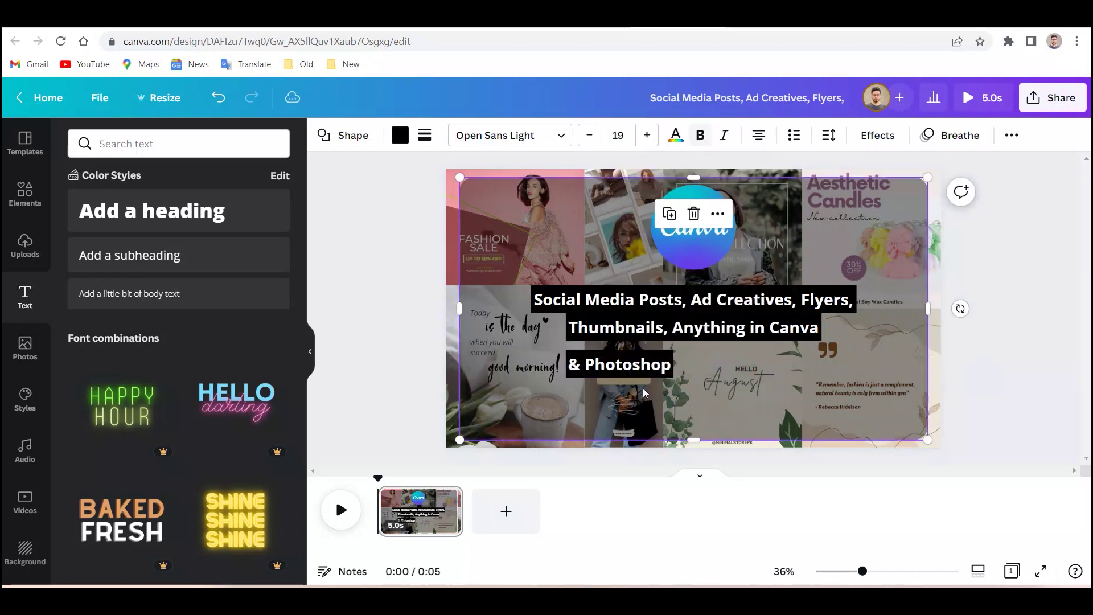
{"action": "right_click", "coordinate": [637, 364]}
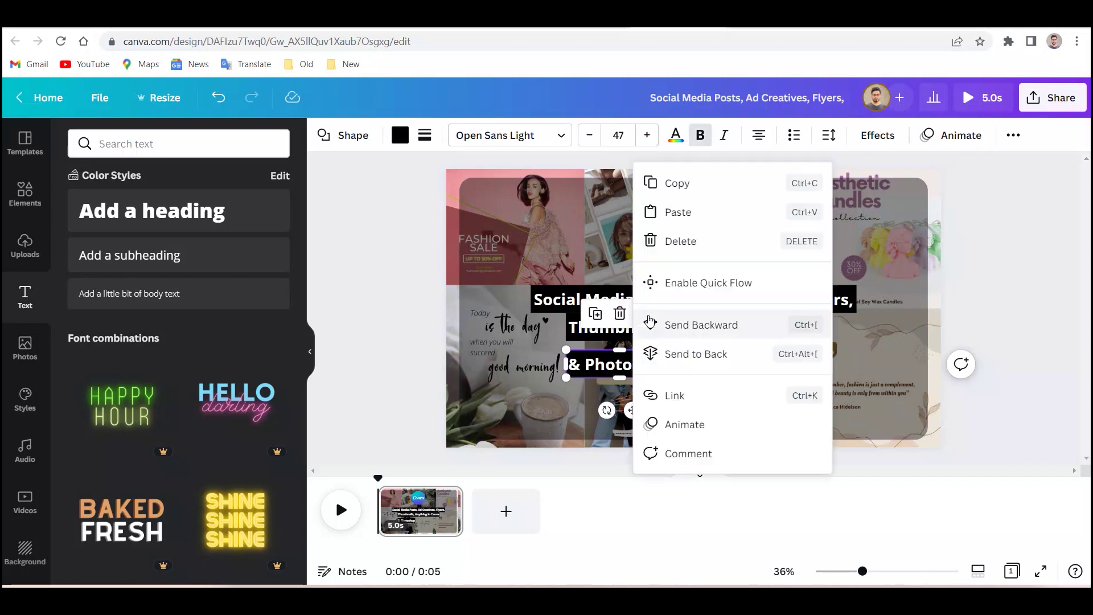
{"action": "left_click", "coordinate": [715, 353]}
{"action": "key", "text": "Escape"}
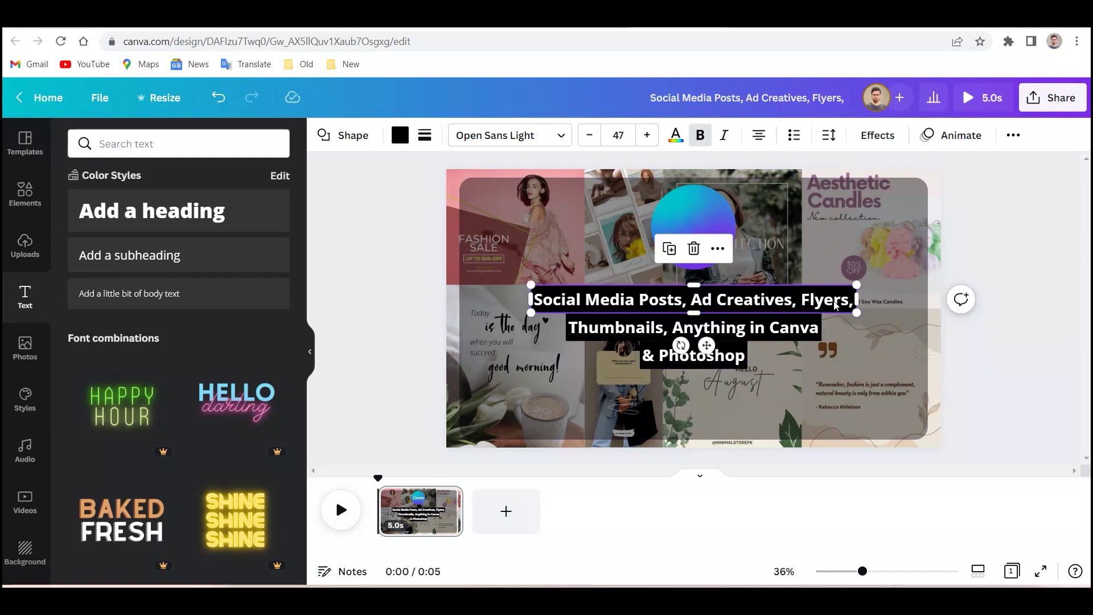
{"action": "left_click", "coordinate": [1005, 354]}
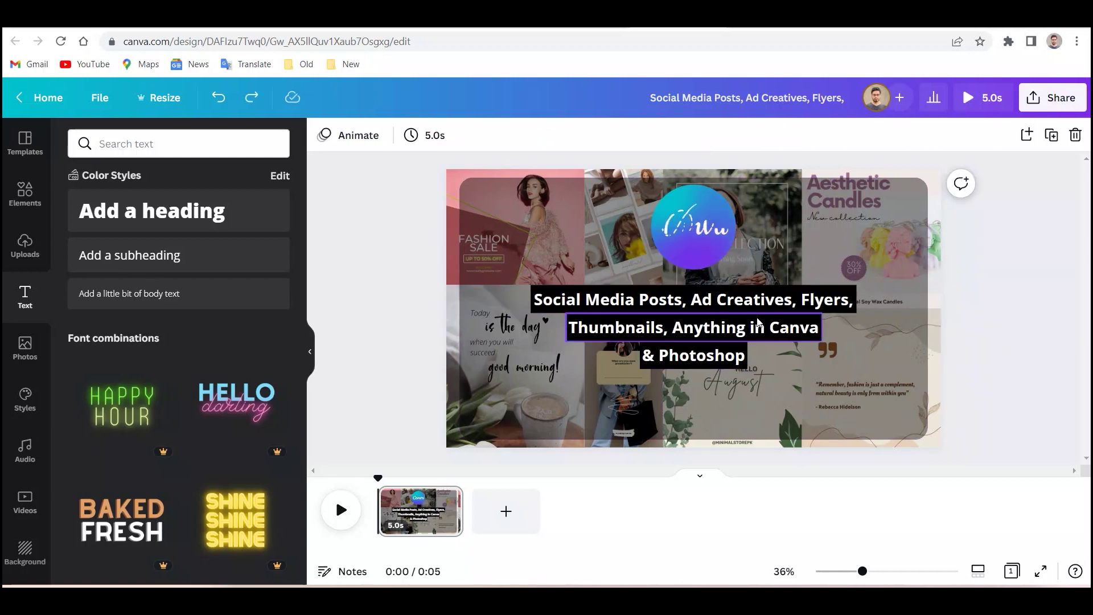
- Apply the Tumble animation to the first text bar on both enter and exit, with intensity at minimum
{"action": "left_click", "coordinate": [694, 300]}
{"action": "left_click", "coordinate": [400, 137]}
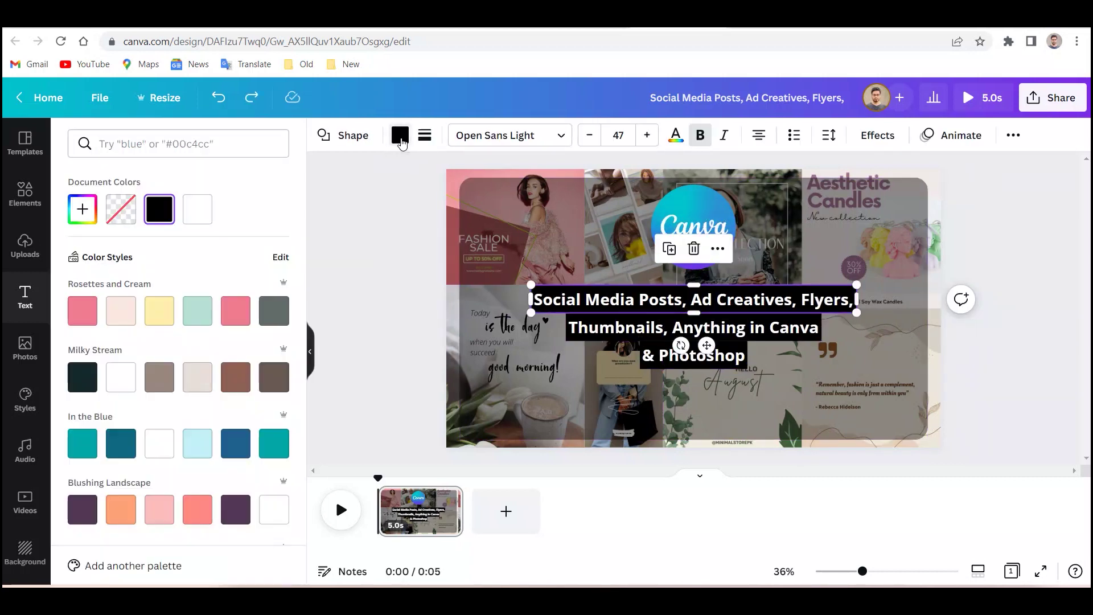
{"action": "left_click", "coordinate": [956, 135]}
{"action": "left_click", "coordinate": [97, 495]}
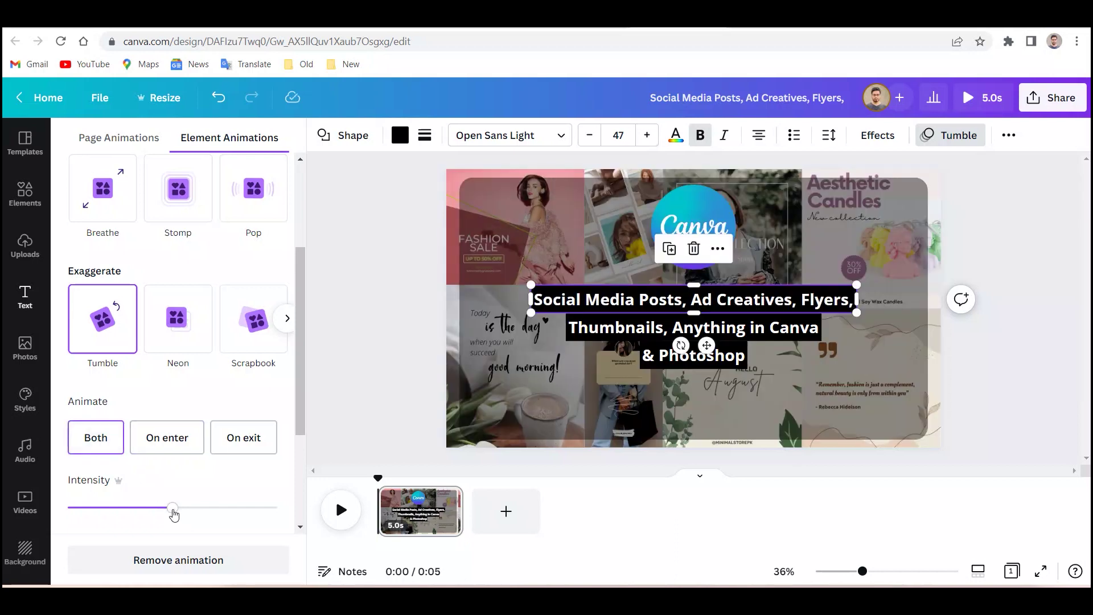
{"action": "left_click_drag", "start_coordinate": [77, 508], "coordinate": [68, 507]}
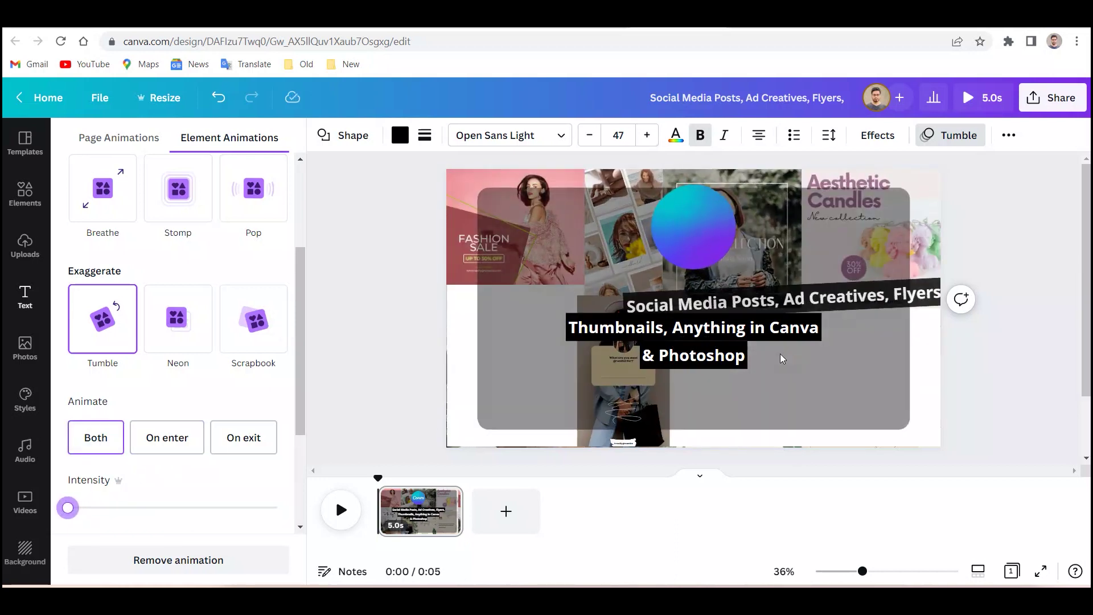
- Apply the Tumble animation to the "Thumbnails, Anything in Canva" bar on both enter and exit, with intensity at minimum
{"action": "key", "text": "ctrl+z"}
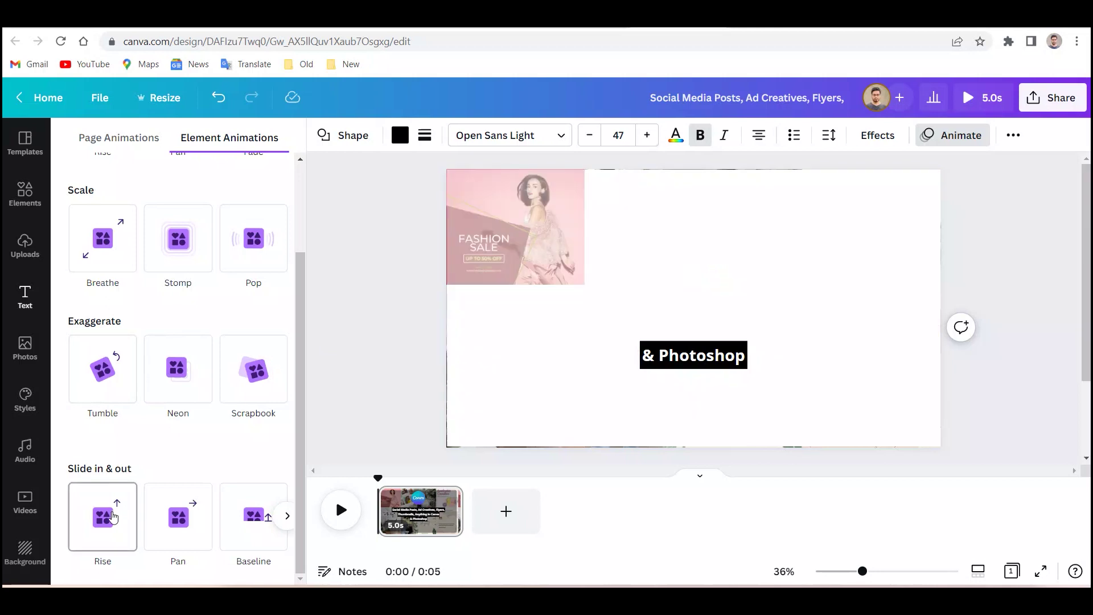
{"action": "left_click", "coordinate": [119, 393]}
{"action": "left_click", "coordinate": [94, 442]}
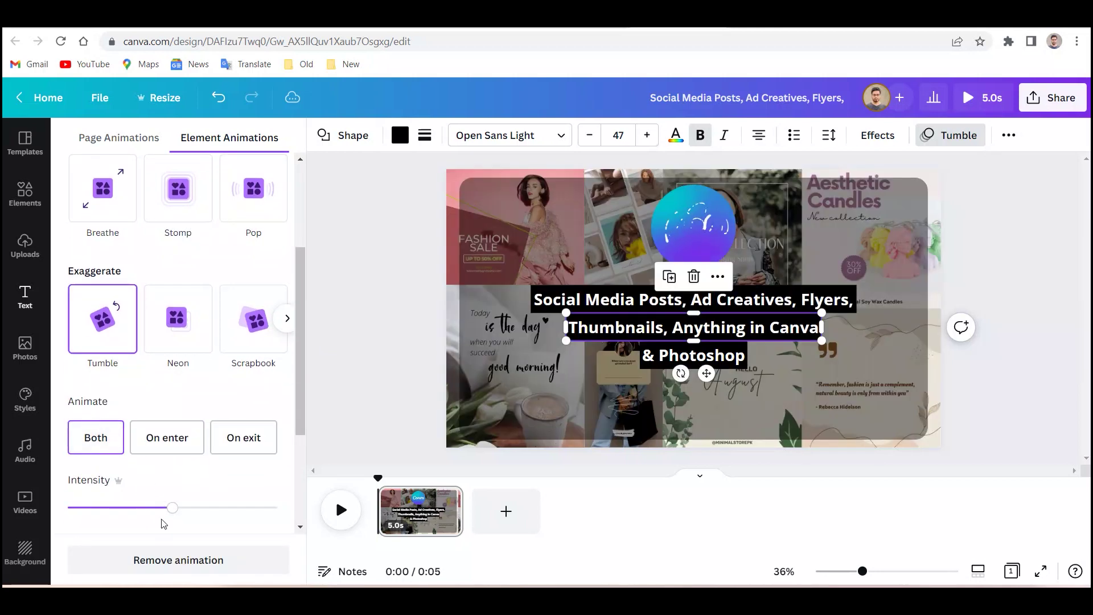
{"action": "left_click_drag", "start_coordinate": [90, 507], "coordinate": [68, 507]}
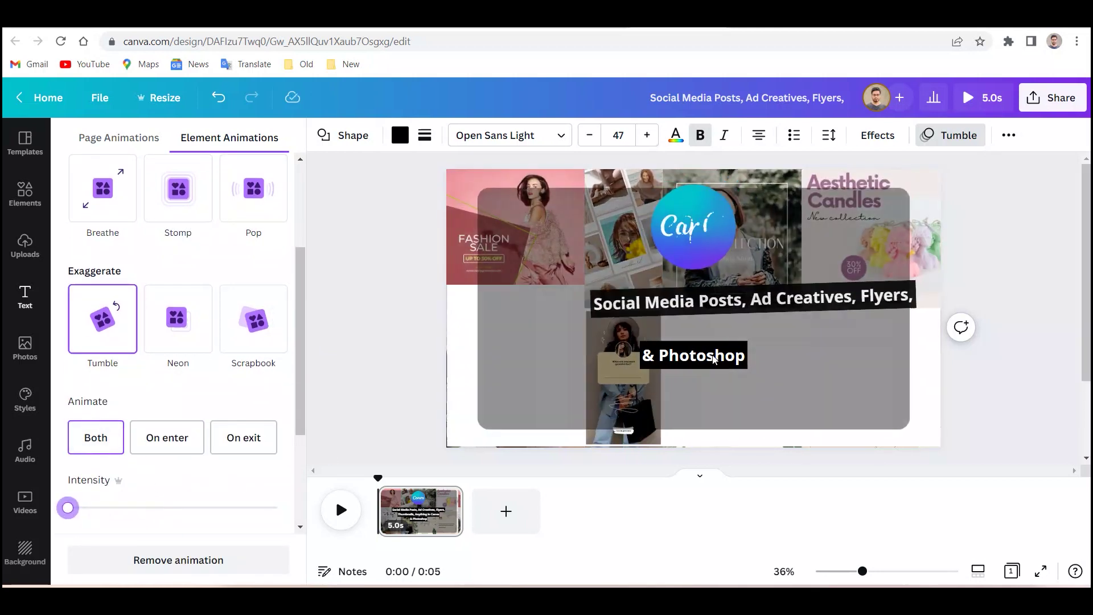
- Apply the Tumble animation to the "& Photoshop" bar on both enter and exit, with intensity at minimum
{"action": "left_click", "coordinate": [713, 357]}
{"action": "left_click", "coordinate": [94, 371]}
{"action": "left_click", "coordinate": [94, 438]}
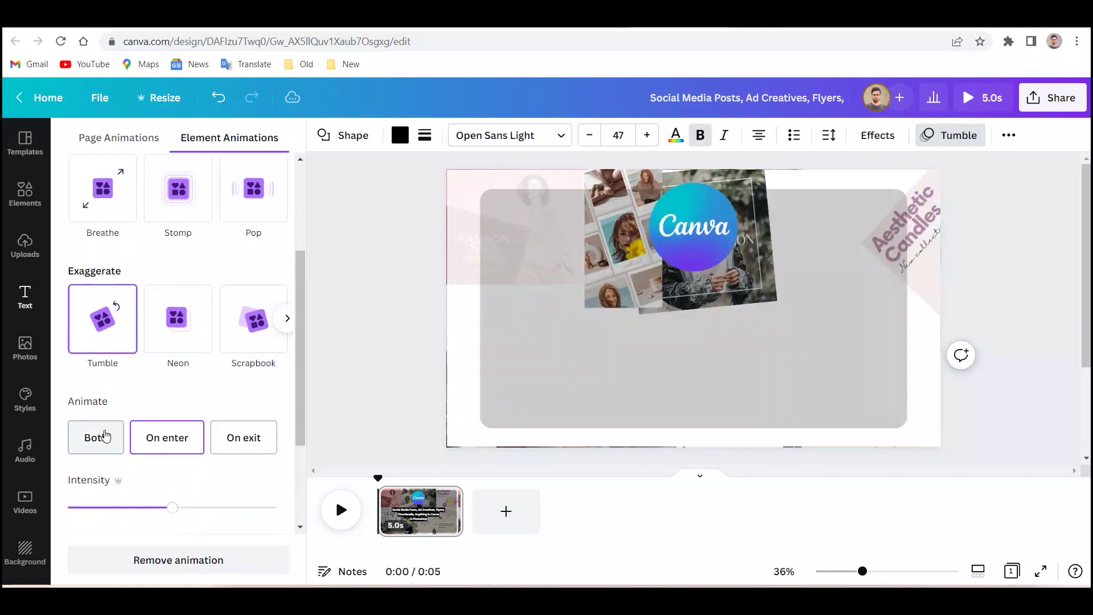
{"action": "left_click_drag", "start_coordinate": [107, 505], "coordinate": [67, 507]}
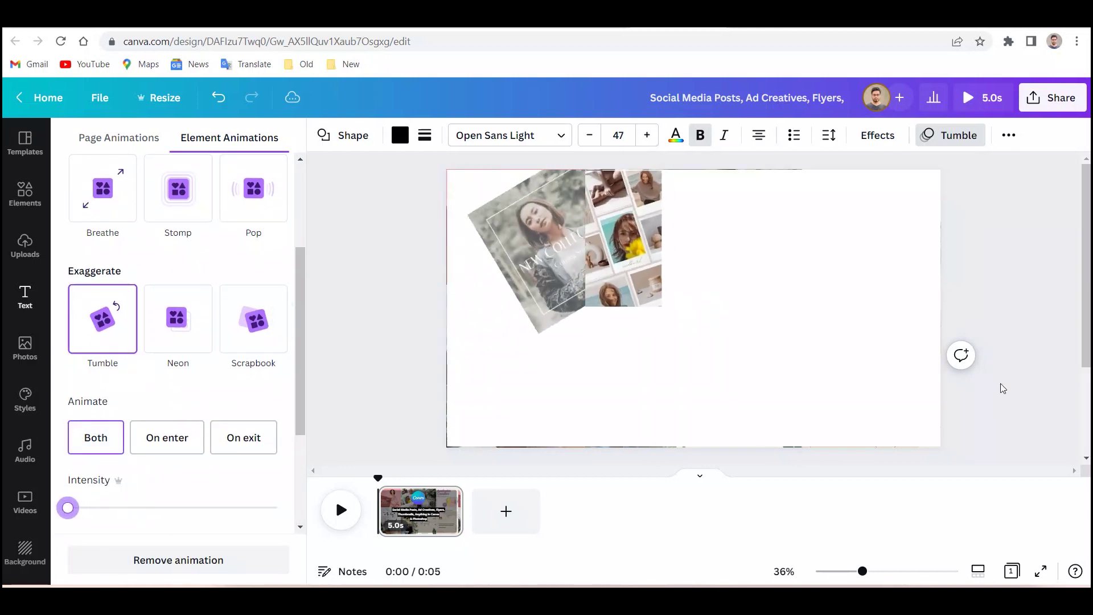
- Add a square shape and stretch it into a wide, low rectangle beneath the "& Photoshop" bar
{"action": "left_click", "coordinate": [1024, 317]}
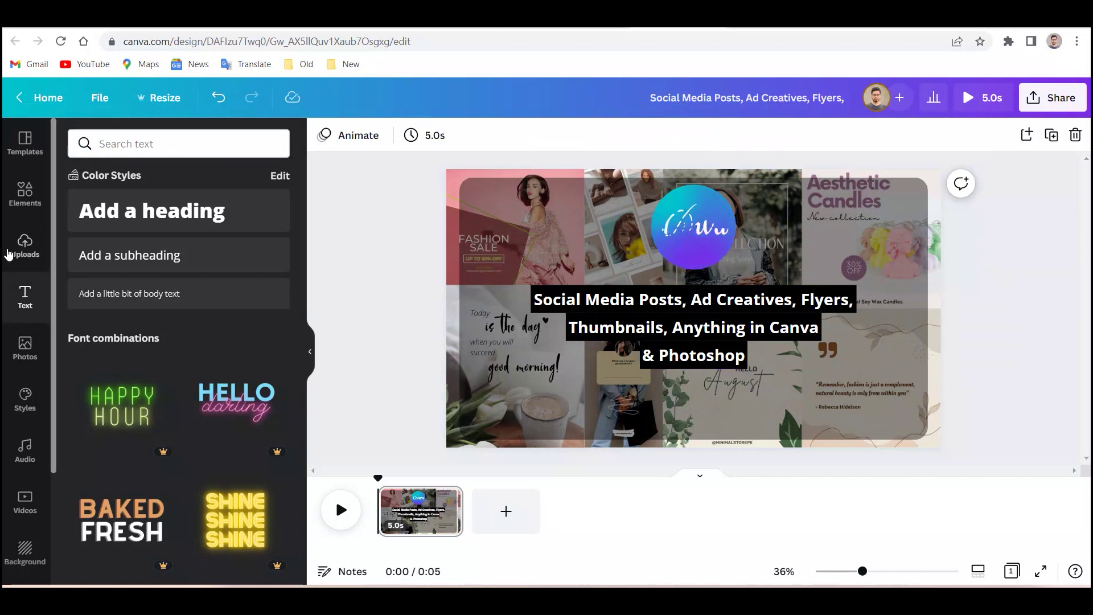
{"action": "left_click", "coordinate": [25, 195]}
{"action": "left_click", "coordinate": [99, 267]}
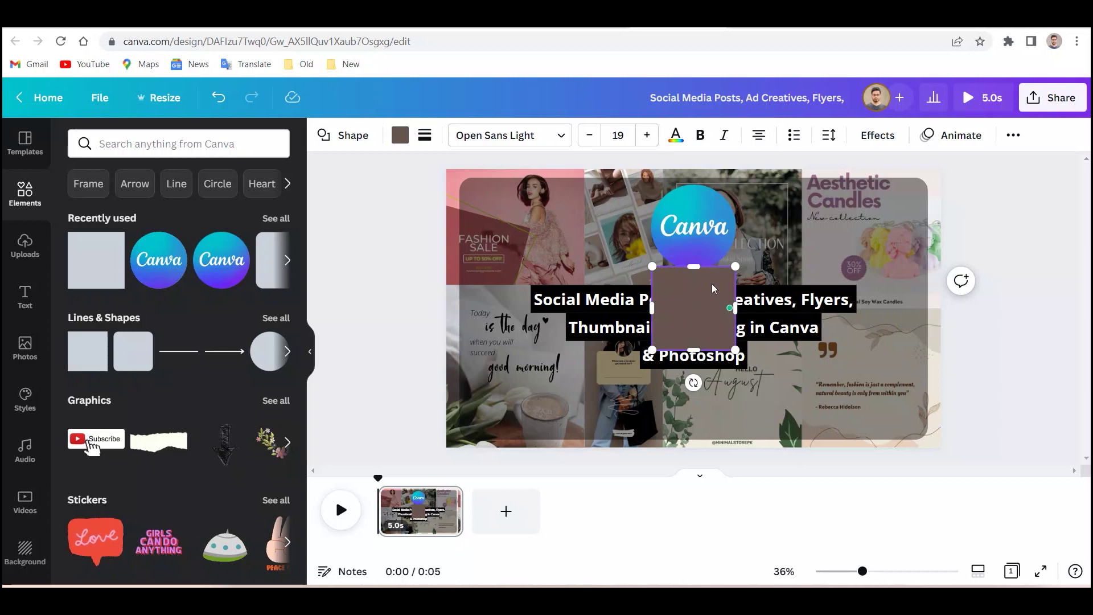
{"action": "left_click_drag", "start_coordinate": [712, 283], "coordinate": [554, 386]}
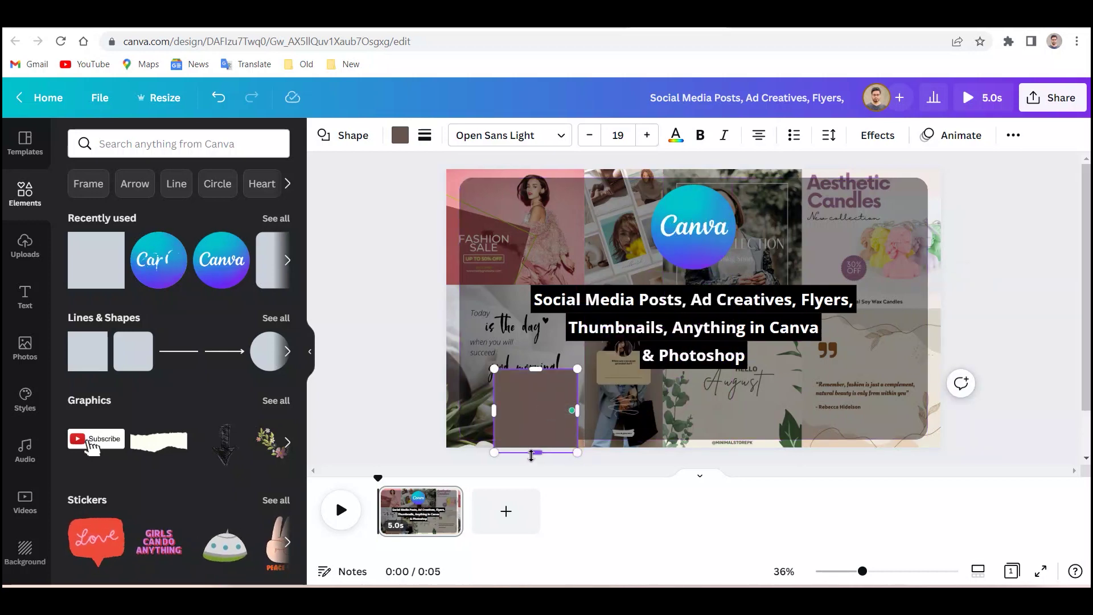
{"action": "left_click_drag", "start_coordinate": [531, 455], "coordinate": [482, 391]}
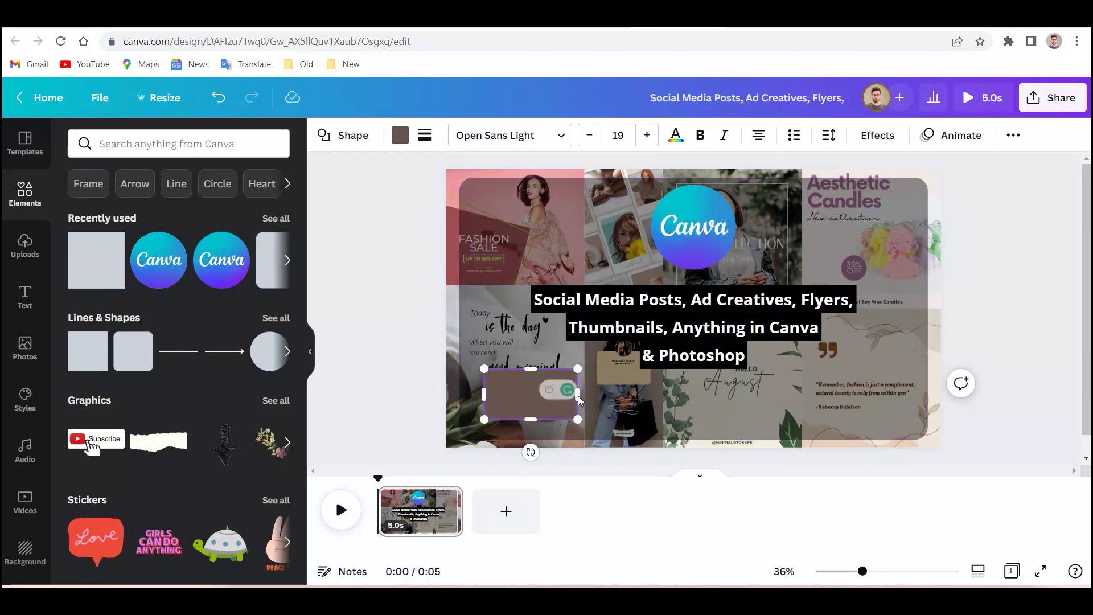
{"action": "key", "text": "Escape"}
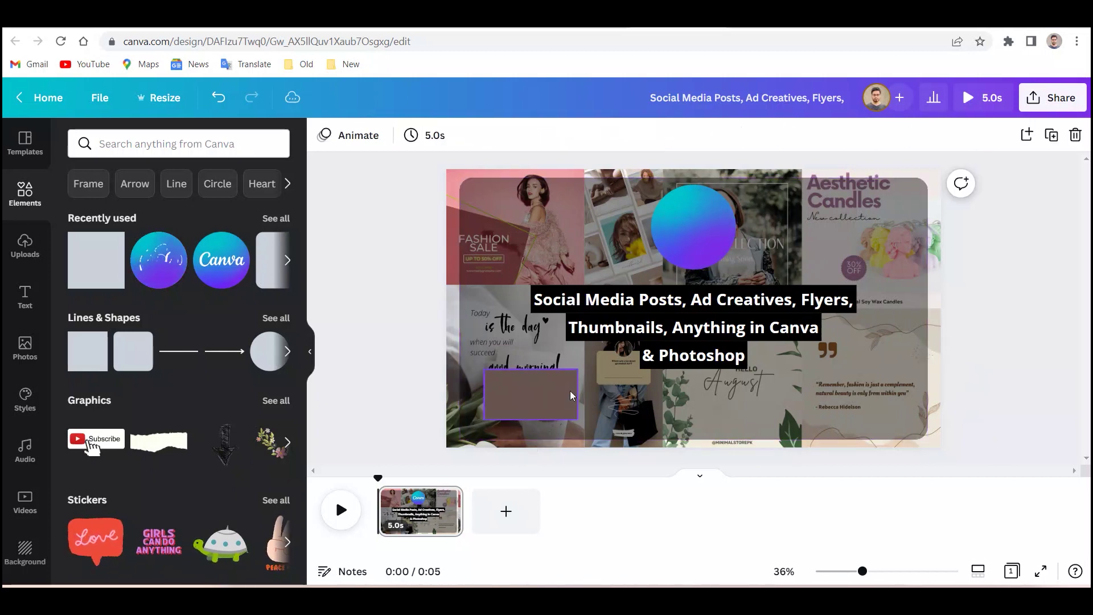
{"action": "left_click", "coordinate": [560, 393]}
{"action": "left_click_drag", "start_coordinate": [578, 392], "coordinate": [759, 398]}
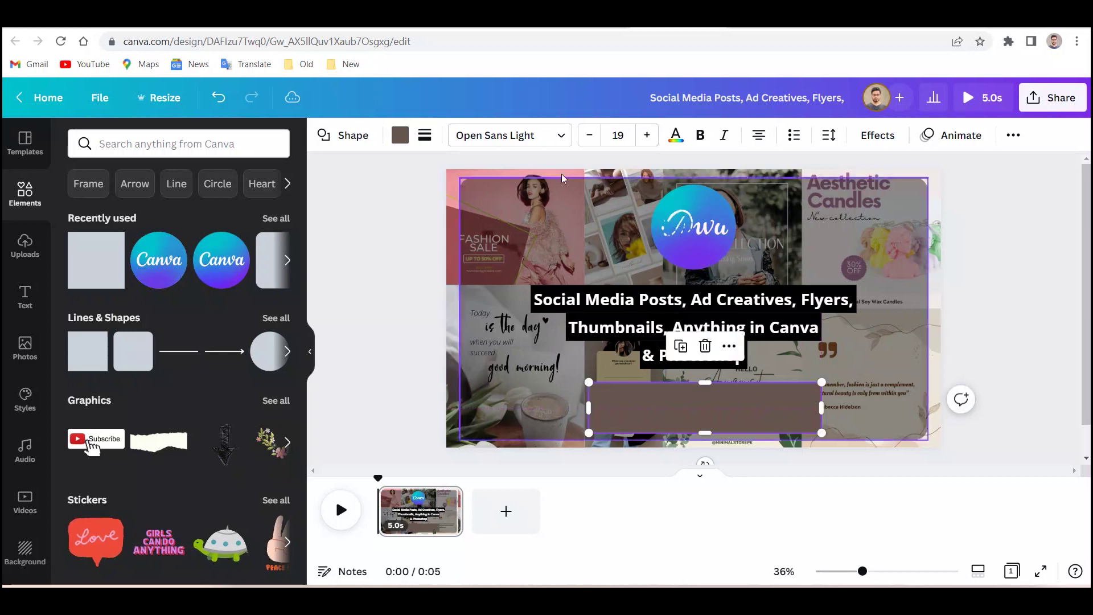
- Fill the new rectangle with black and apply the Tumble animation on both enter and exit, with intensity at minimum
{"action": "left_click", "coordinate": [400, 135]}
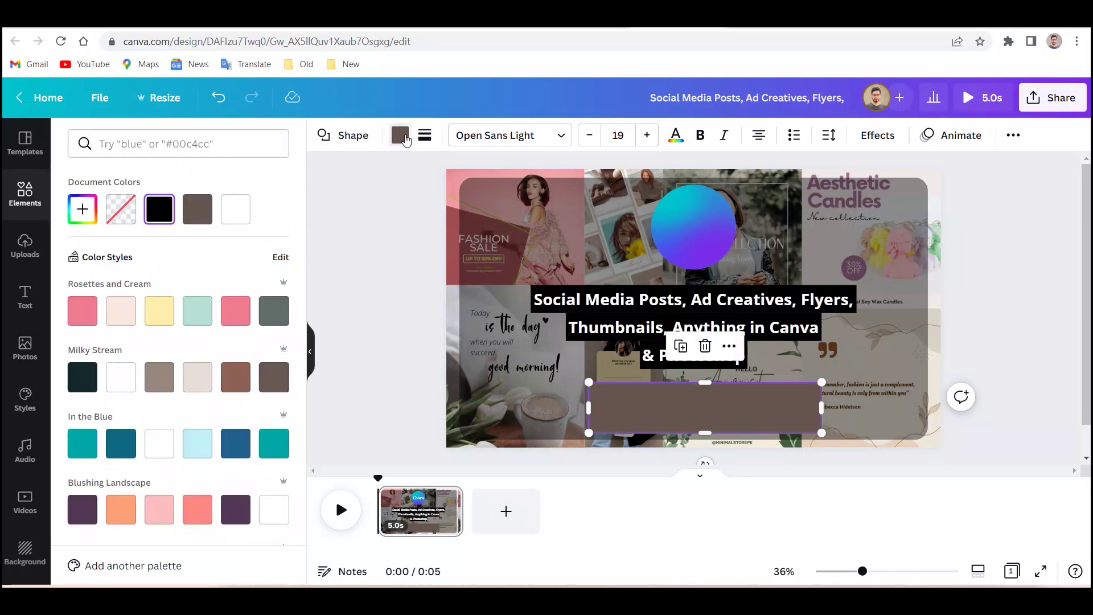
{"action": "left_click", "coordinate": [149, 221]}
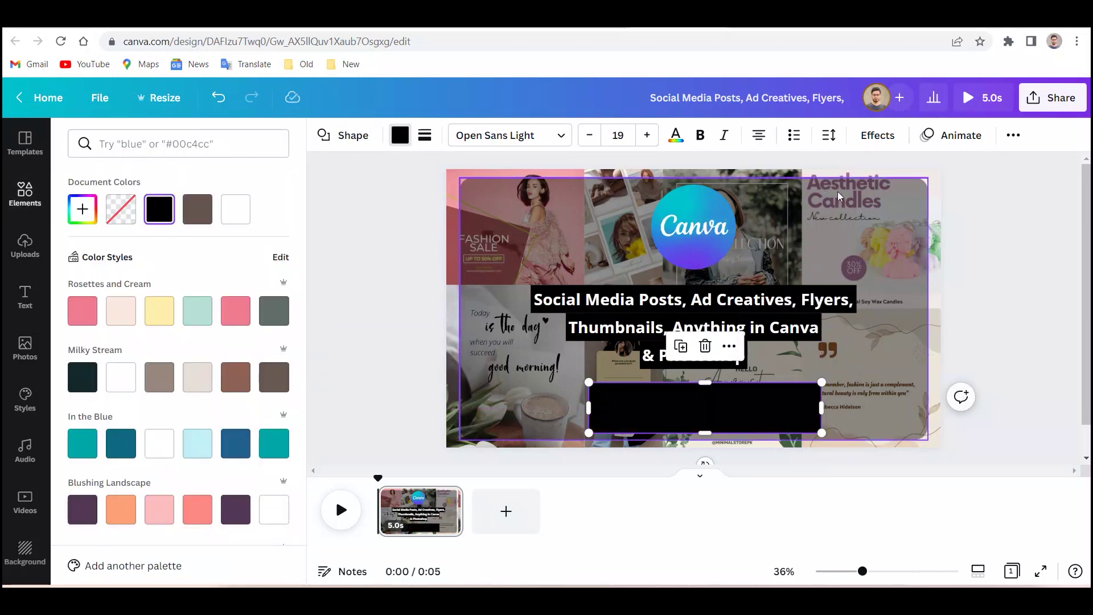
{"action": "left_click", "coordinate": [962, 133]}
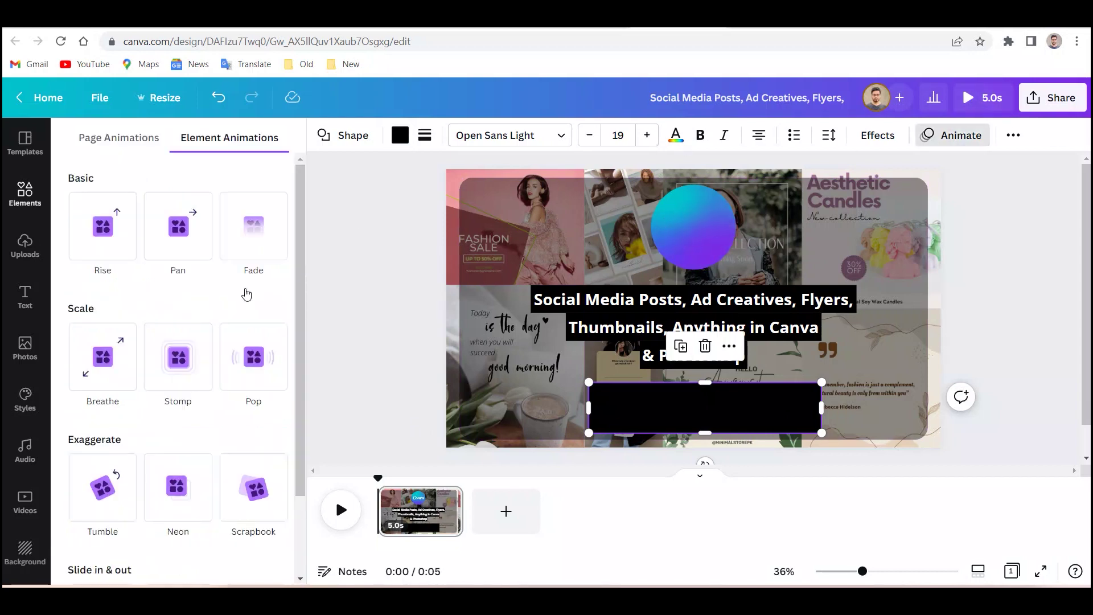
{"action": "left_click", "coordinate": [112, 503]}
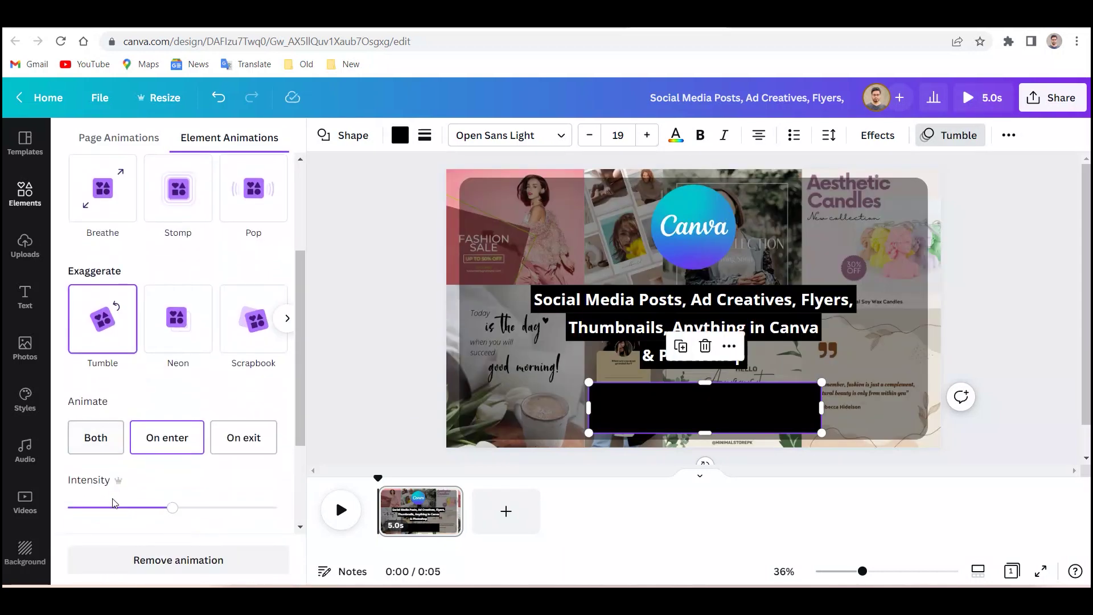
{"action": "left_click", "coordinate": [103, 449]}
{"action": "left_click_drag", "start_coordinate": [113, 514], "coordinate": [67, 508]}
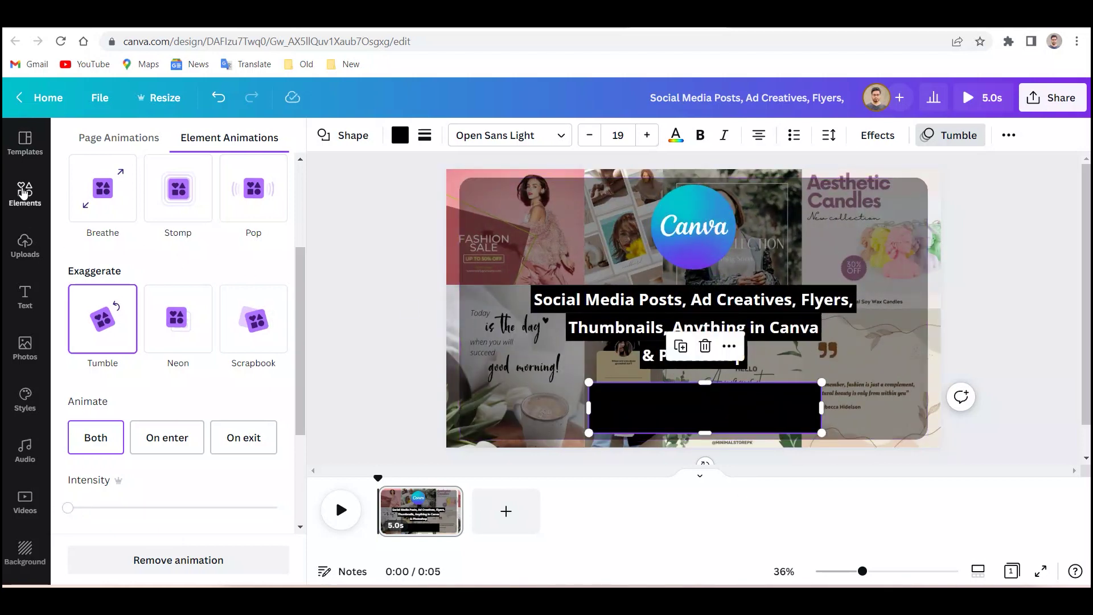
- Add a heading reading "Within 2 Hours" and position it over the black rectangle
{"action": "left_click", "coordinate": [25, 297]}
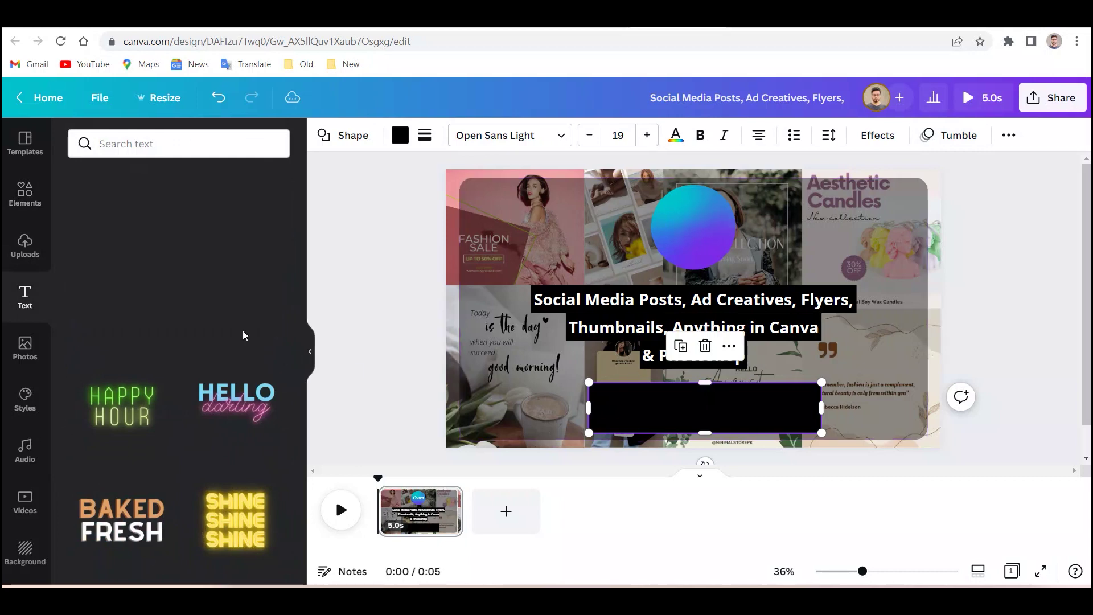
{"action": "key", "text": "t"}
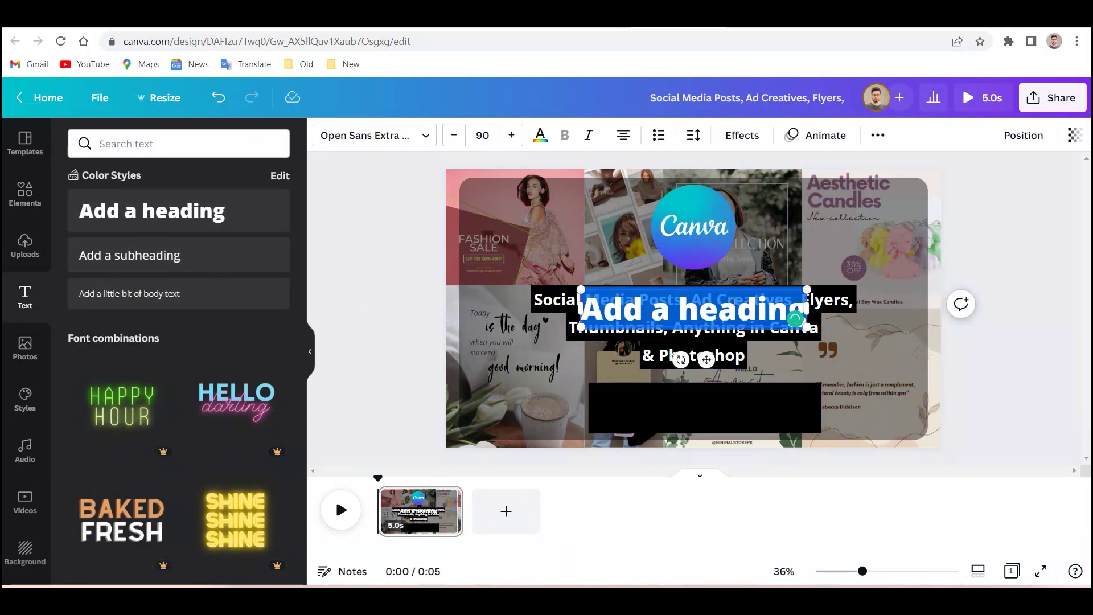
{"action": "left_click_drag", "start_coordinate": [734, 301], "coordinate": [740, 405]}
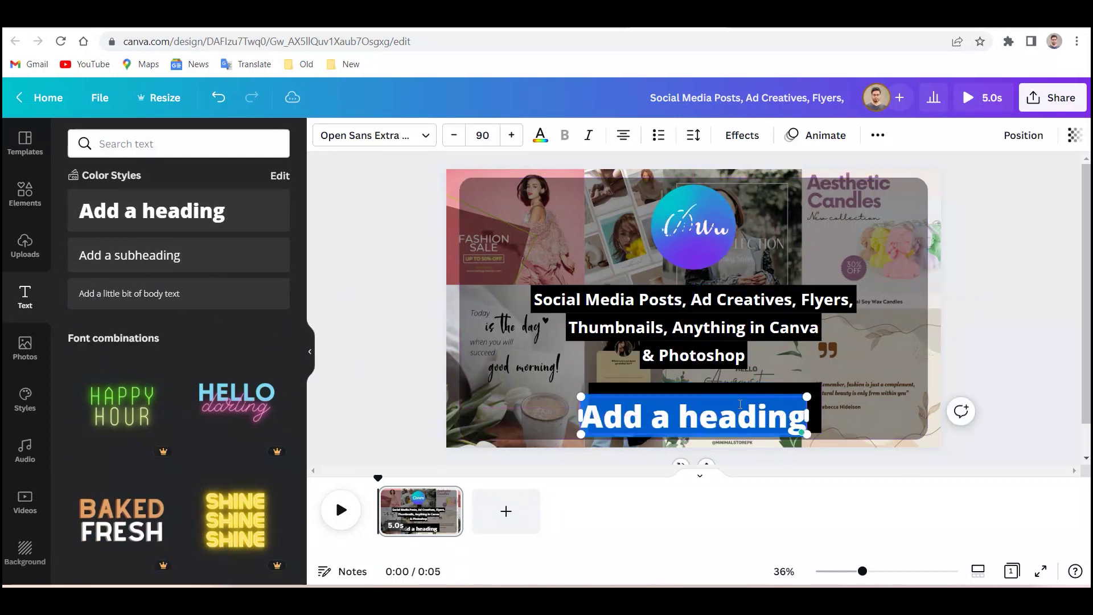
{"action": "type", "text": "Wit"}
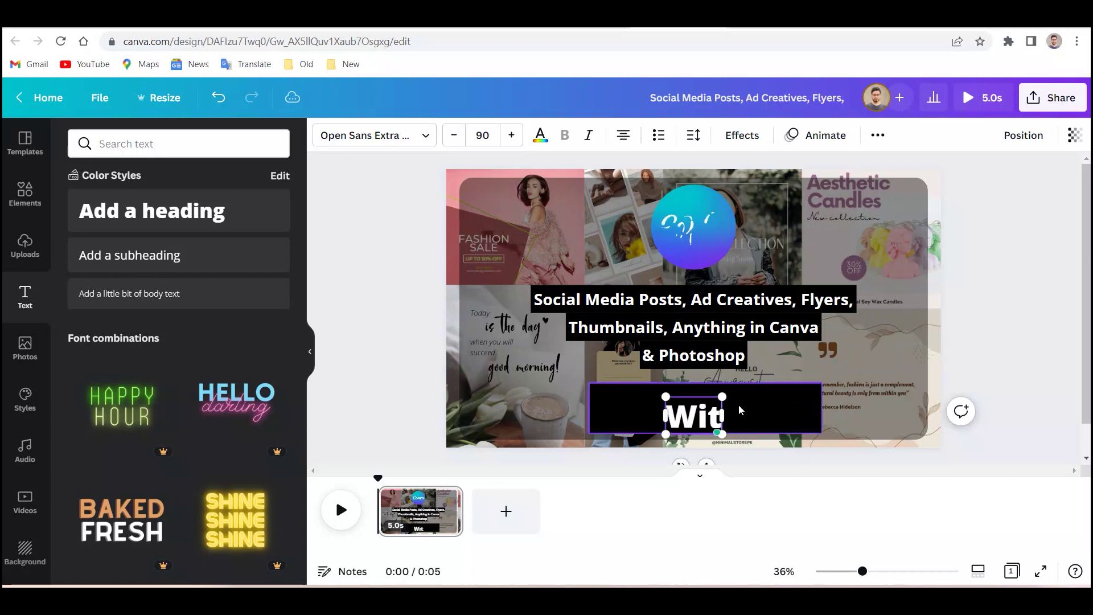
{"action": "type", "text": "hin"}
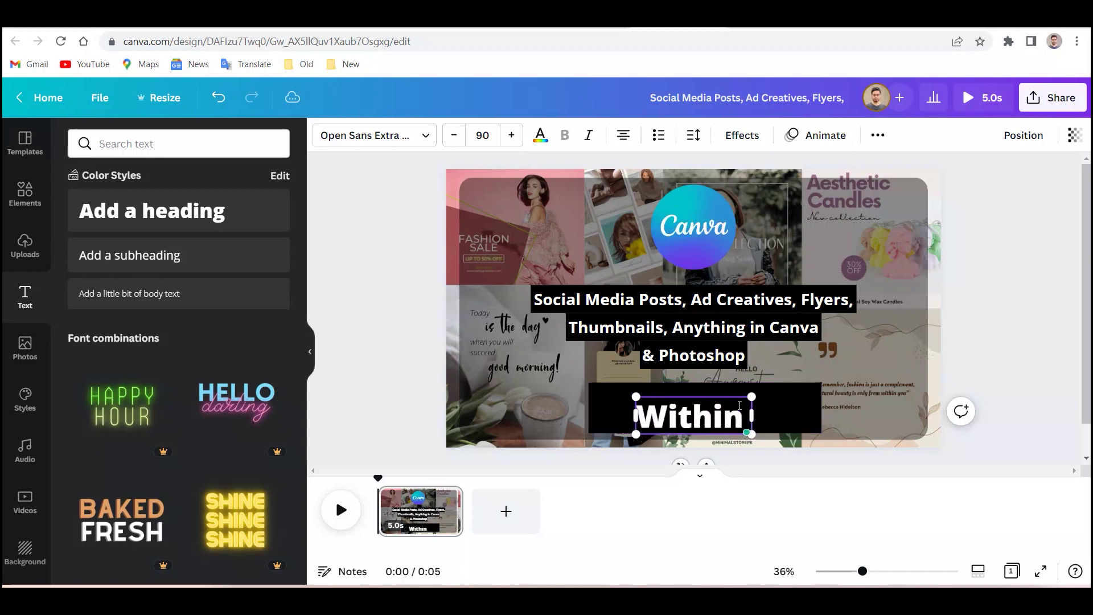
{"action": "type", "text": " 2 Hours"}
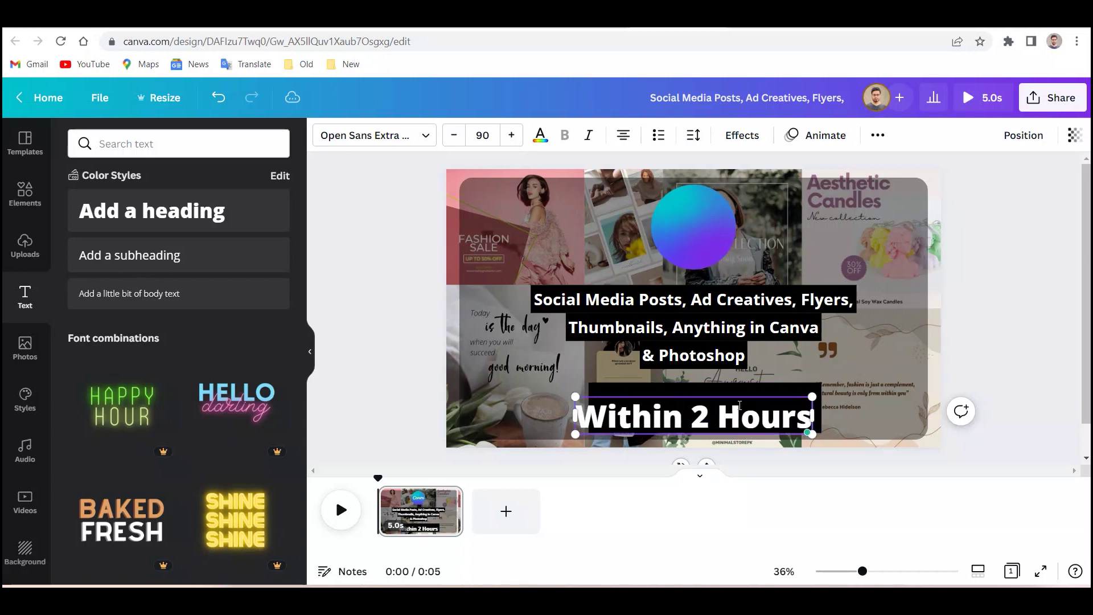
{"action": "left_click", "coordinate": [989, 409]}
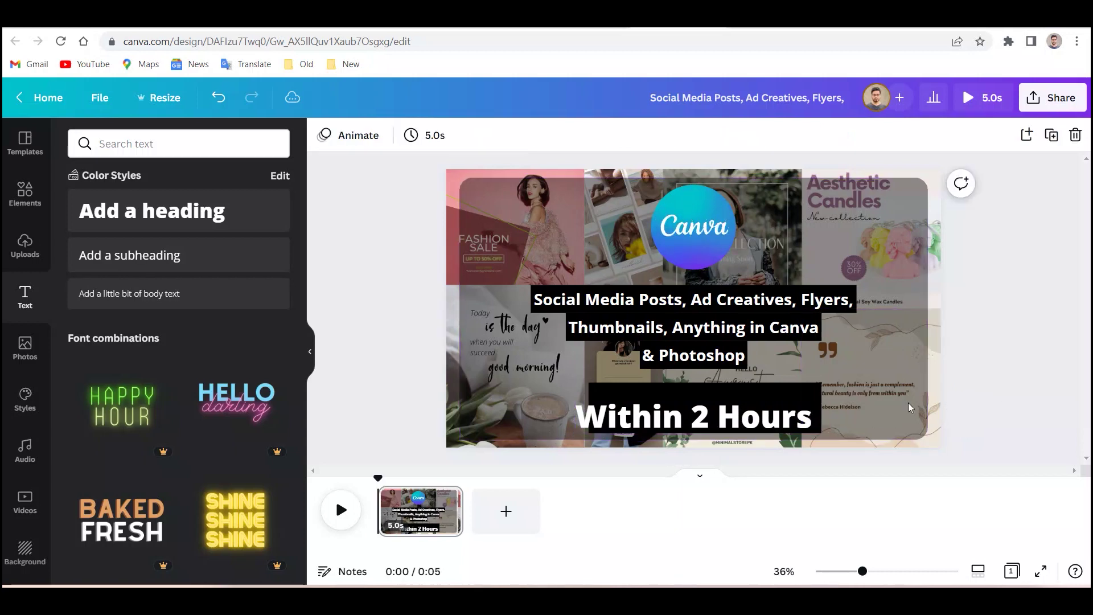
{"action": "left_click_drag", "start_coordinate": [709, 426], "coordinate": [717, 417]}
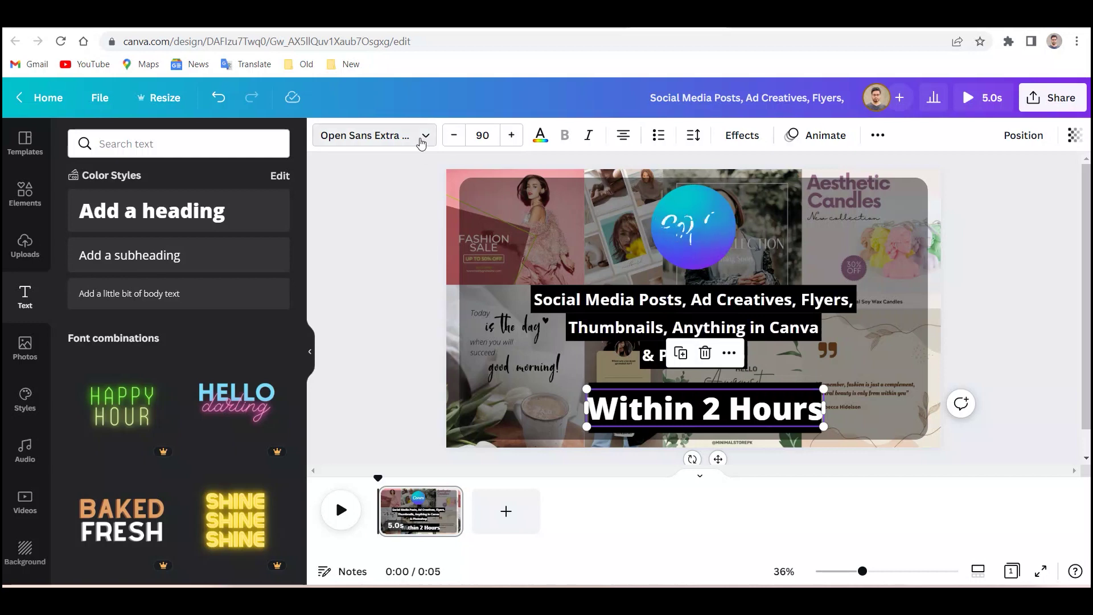
- Format the "Within 2 Hours" heading in Now Bold with uppercase letters and the Glitch effect
{"action": "left_click", "coordinate": [422, 142]}
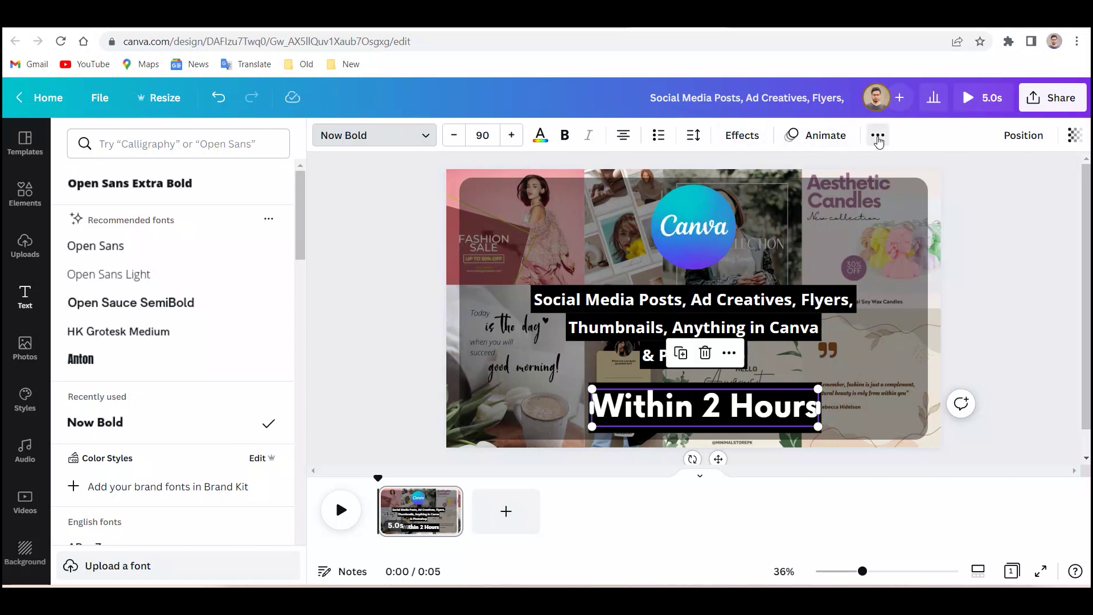
{"action": "left_click", "coordinate": [879, 139]}
{"action": "left_click", "coordinate": [777, 171]}
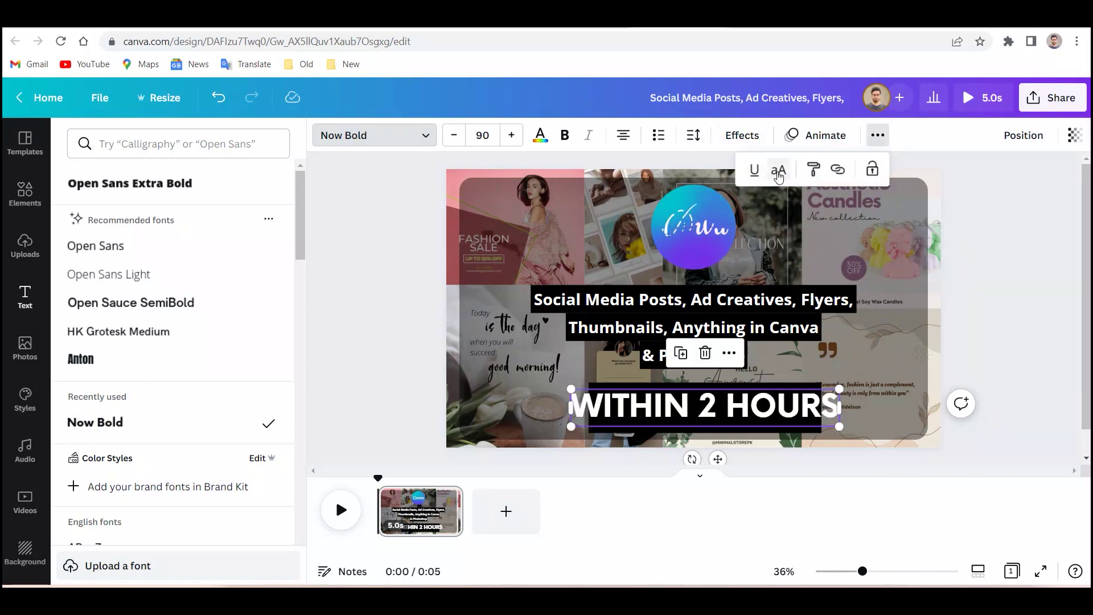
{"action": "left_click", "coordinate": [750, 138]}
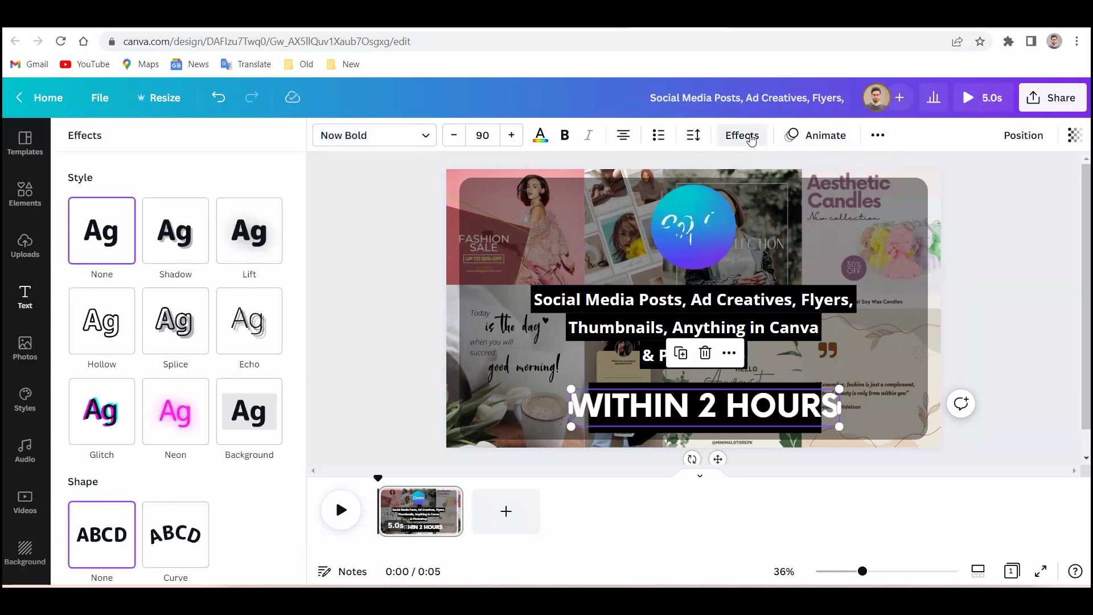
{"action": "left_click", "coordinate": [114, 419]}
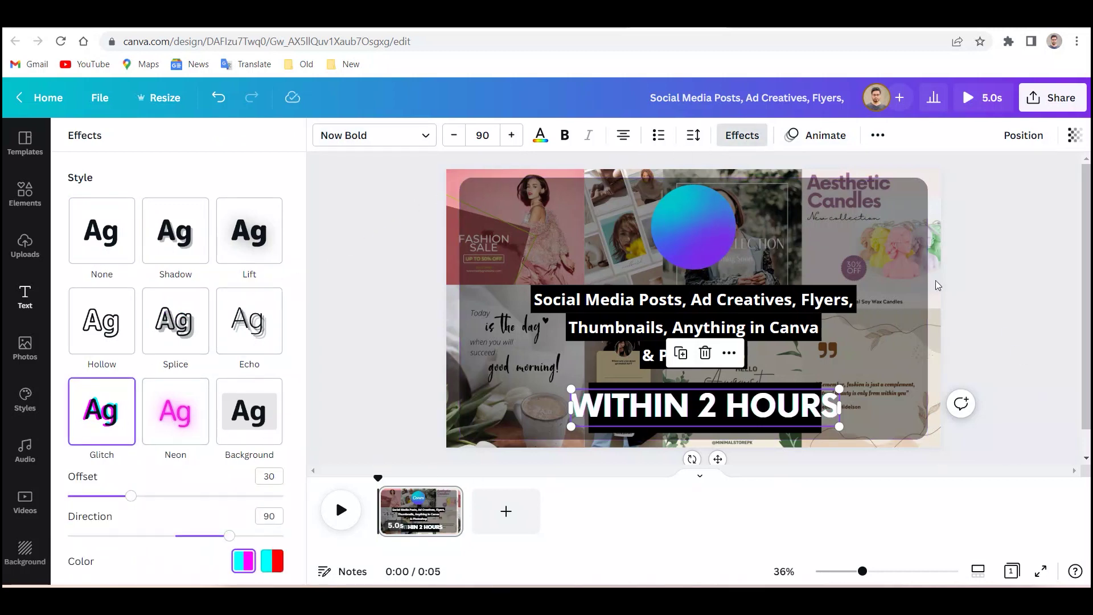
- Try the Ascend text animation on the "WITHIN 2 HOURS" heading
{"action": "left_click", "coordinate": [822, 140]}
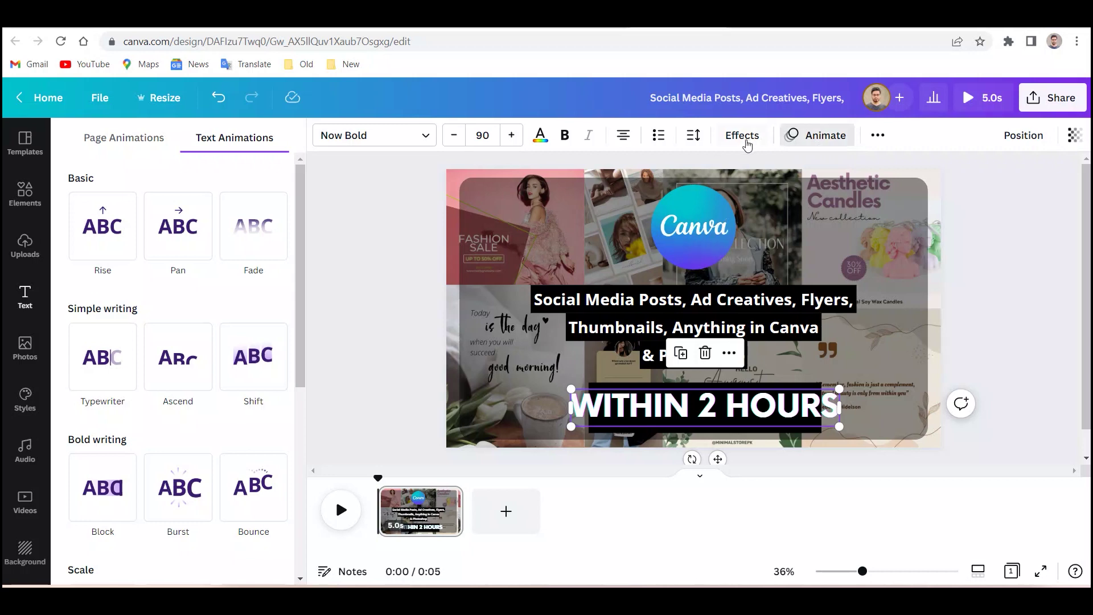
{"action": "left_click", "coordinate": [166, 370]}
{"action": "scroll", "coordinate": [167, 371], "scroll_direction": "down", "scroll_amount": 3}
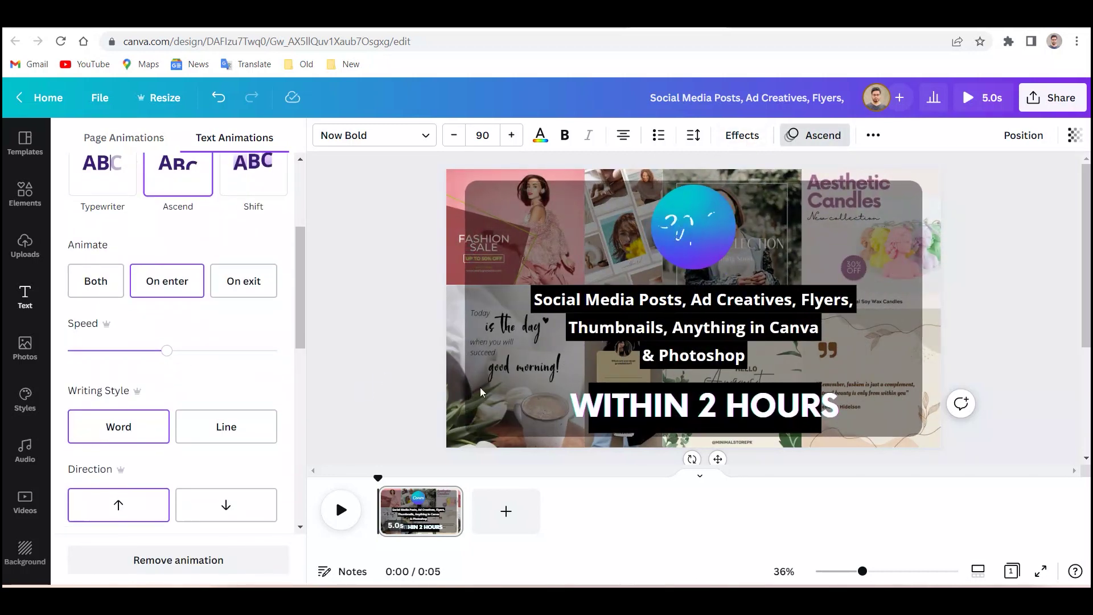
{"action": "scroll", "coordinate": [171, 273], "scroll_direction": "up", "scroll_amount": 1}
- Try the Shift animation on the "WITHIN 2 HOURS" heading for both enter and exit, with minimum speed and Character writing style
{"action": "left_click", "coordinate": [246, 238]}
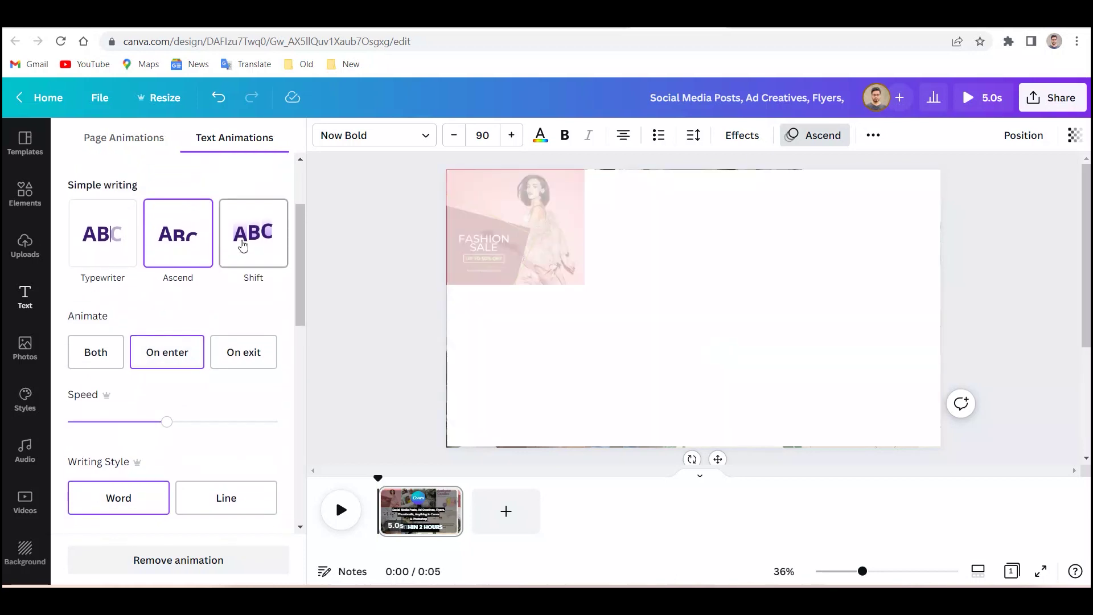
{"action": "scroll", "coordinate": [244, 245], "scroll_direction": "down", "scroll_amount": 2}
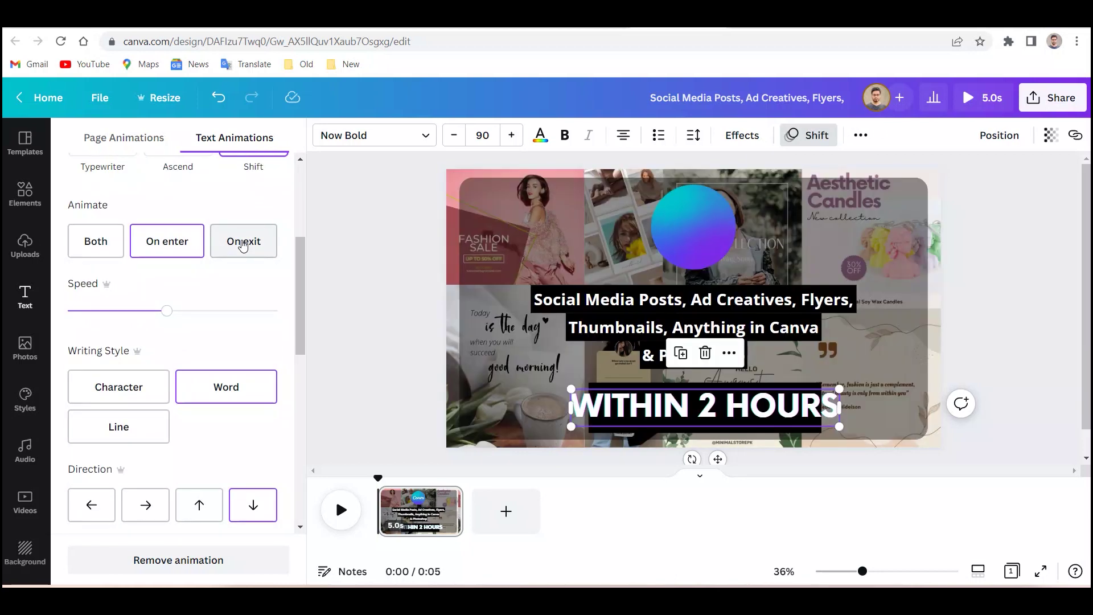
{"action": "scroll", "coordinate": [122, 339], "scroll_direction": "down", "scroll_amount": 2}
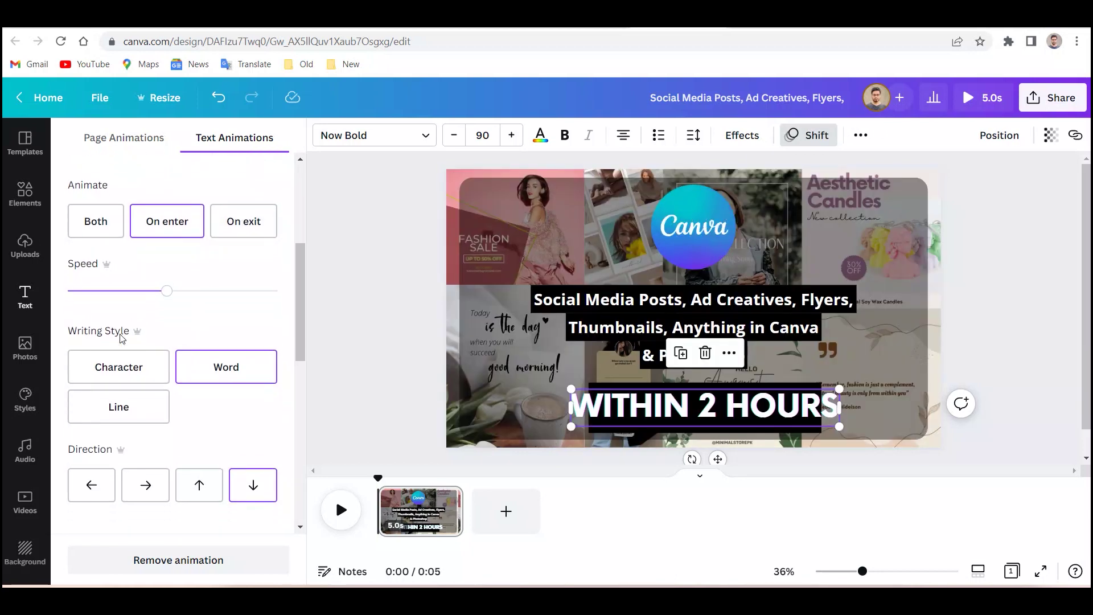
{"action": "scroll", "coordinate": [199, 305], "scroll_direction": "up", "scroll_amount": 1}
{"action": "left_click", "coordinate": [94, 240]}
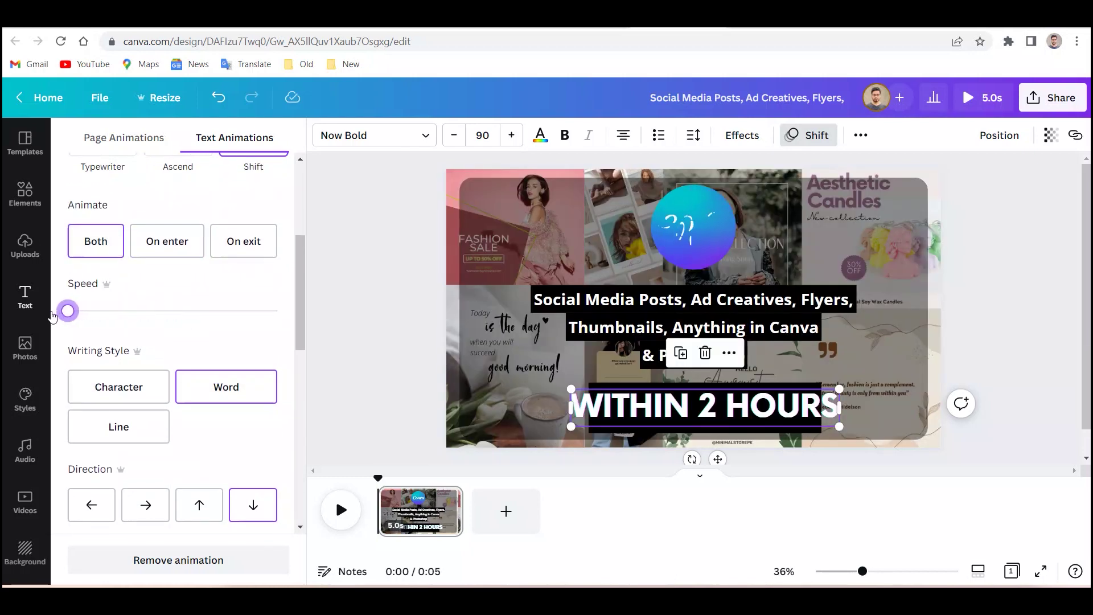
{"action": "left_click", "coordinate": [118, 391]}
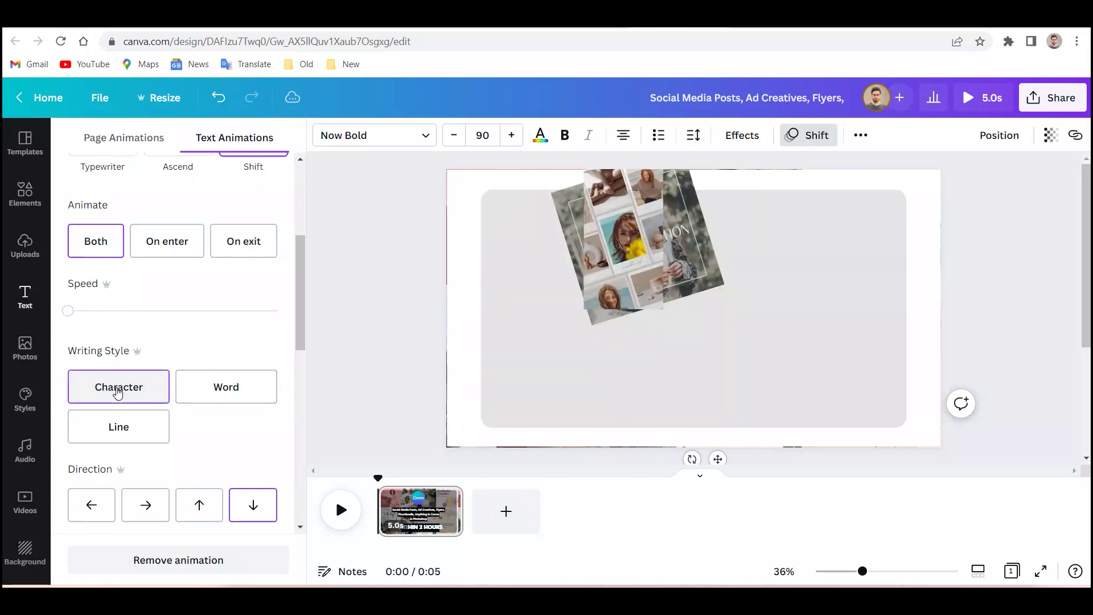
- Apply the Burst animation to the "WITHIN 2 HOURS" heading for both enter and exit, with minimum intensity
{"action": "scroll", "coordinate": [288, 372], "scroll_direction": "up", "scroll_amount": 3}
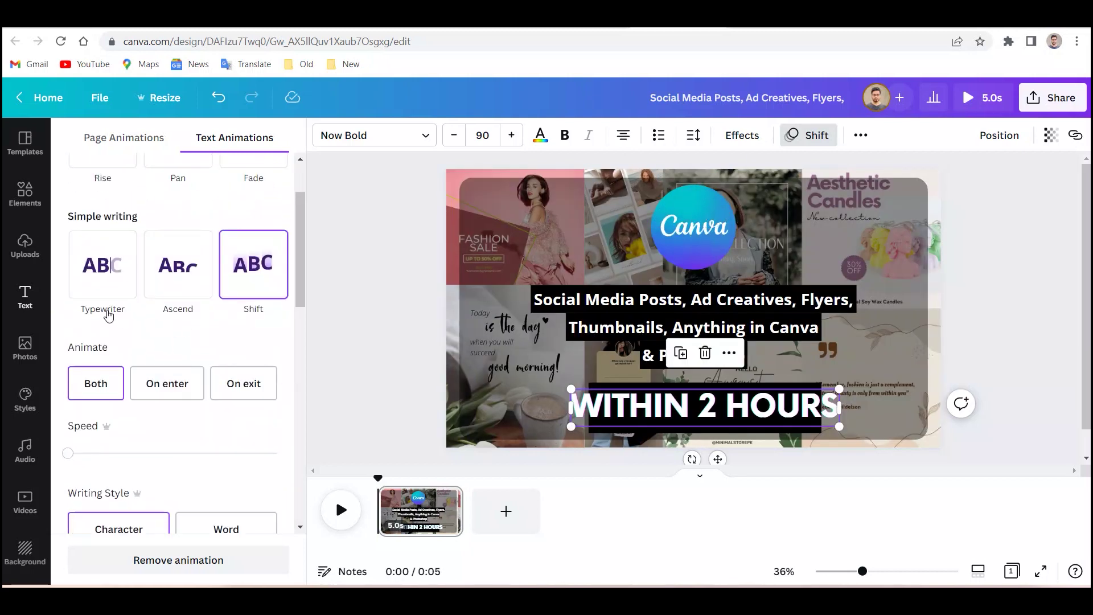
{"action": "scroll", "coordinate": [262, 280], "scroll_direction": "up", "scroll_amount": 2}
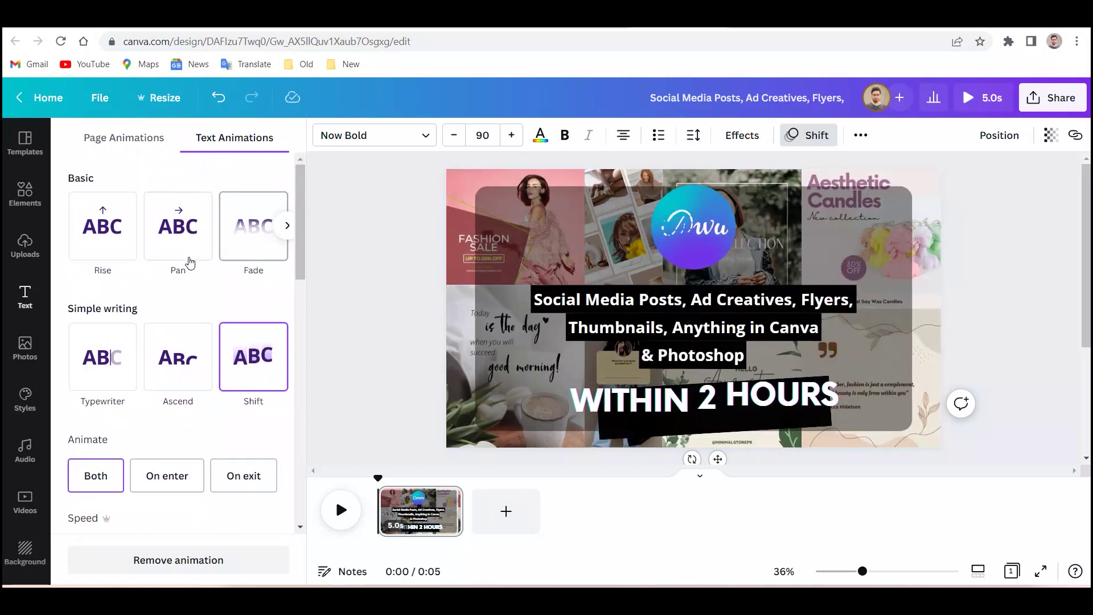
{"action": "scroll", "coordinate": [195, 293], "scroll_direction": "down", "scroll_amount": 2}
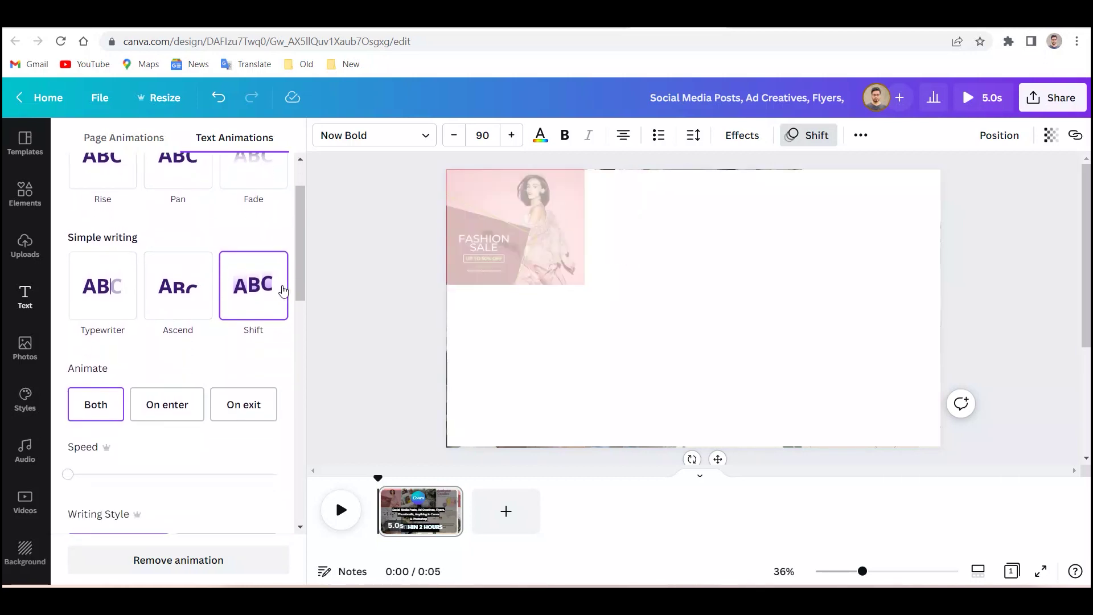
{"action": "scroll", "coordinate": [141, 319], "scroll_direction": "down", "scroll_amount": 6}
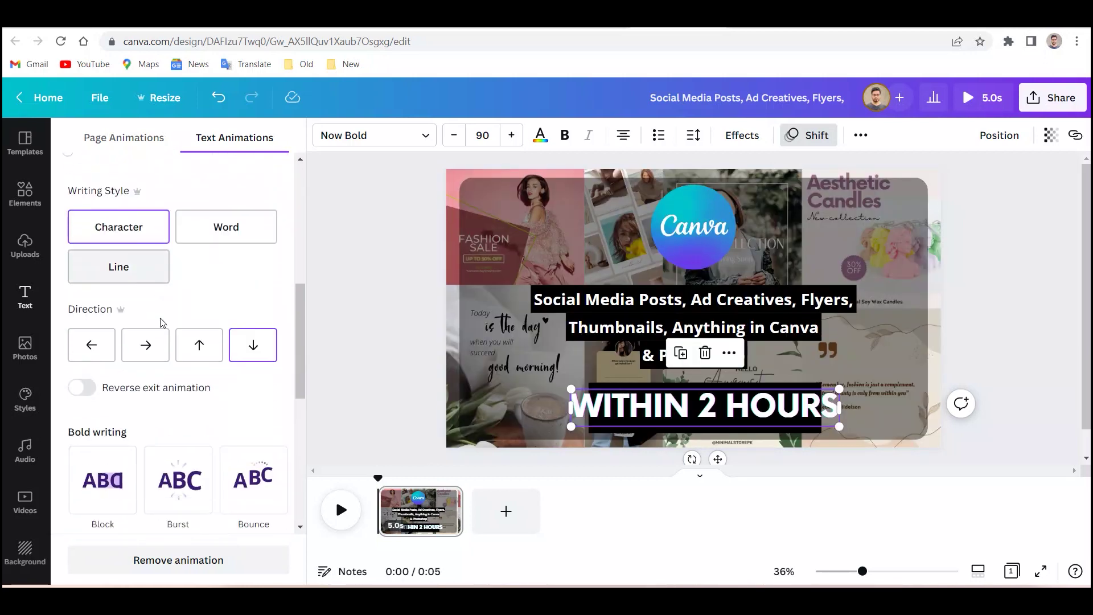
{"action": "scroll", "coordinate": [165, 342], "scroll_direction": "down", "scroll_amount": 2}
{"action": "left_click", "coordinate": [173, 361]}
{"action": "scroll", "coordinate": [172, 362], "scroll_direction": "down", "scroll_amount": 4}
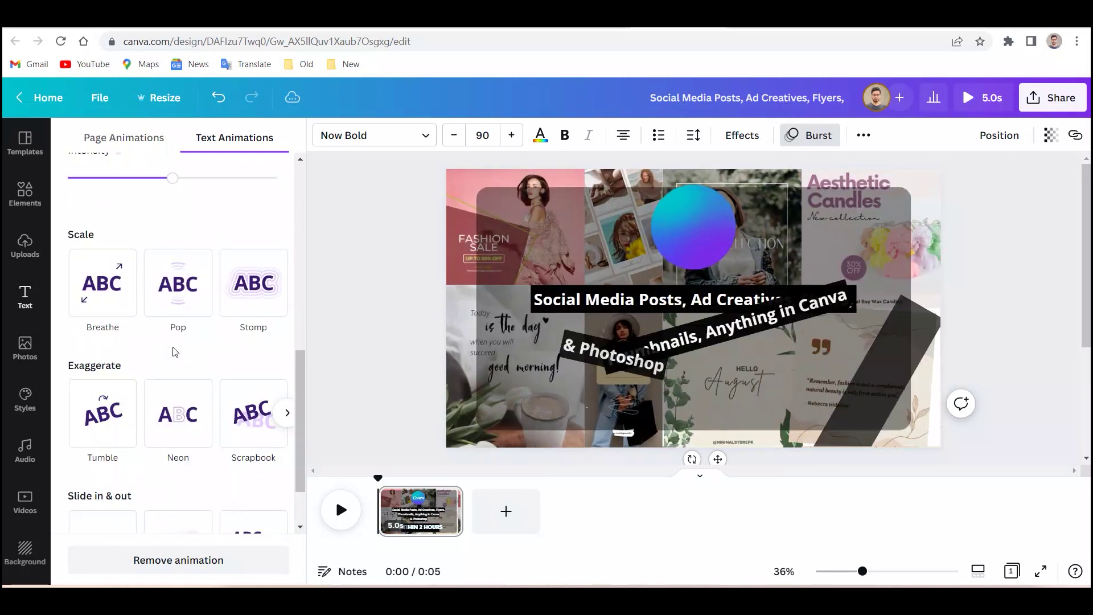
{"action": "scroll", "coordinate": [207, 354], "scroll_direction": "up", "scroll_amount": 3}
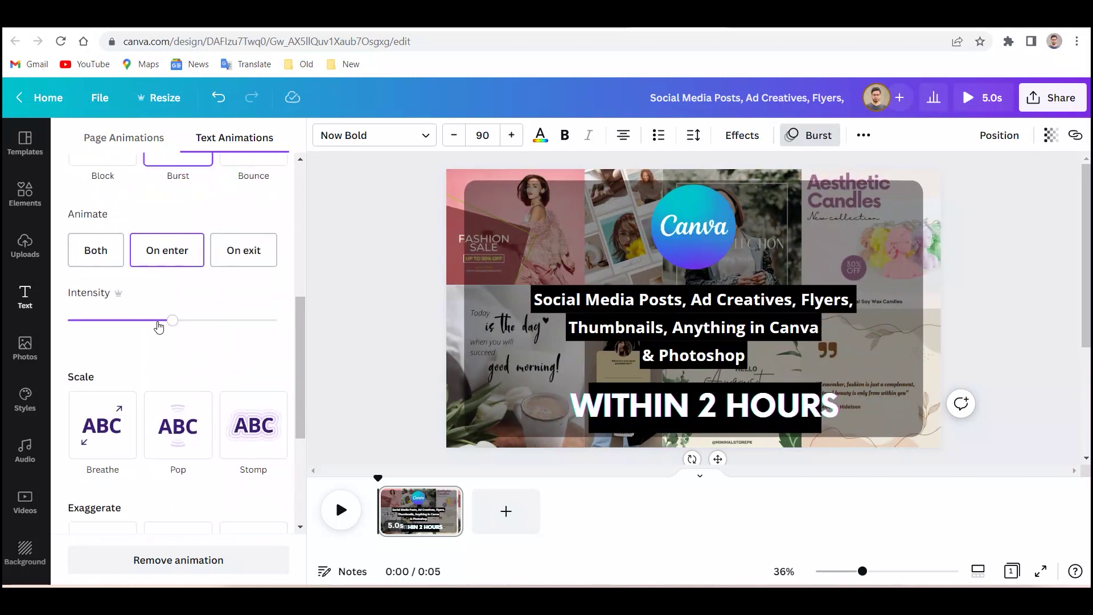
{"action": "left_click", "coordinate": [96, 250]}
{"action": "left_click_drag", "start_coordinate": [170, 322], "coordinate": [68, 320]}
{"action": "scroll", "coordinate": [125, 346], "scroll_direction": "up", "scroll_amount": 1}
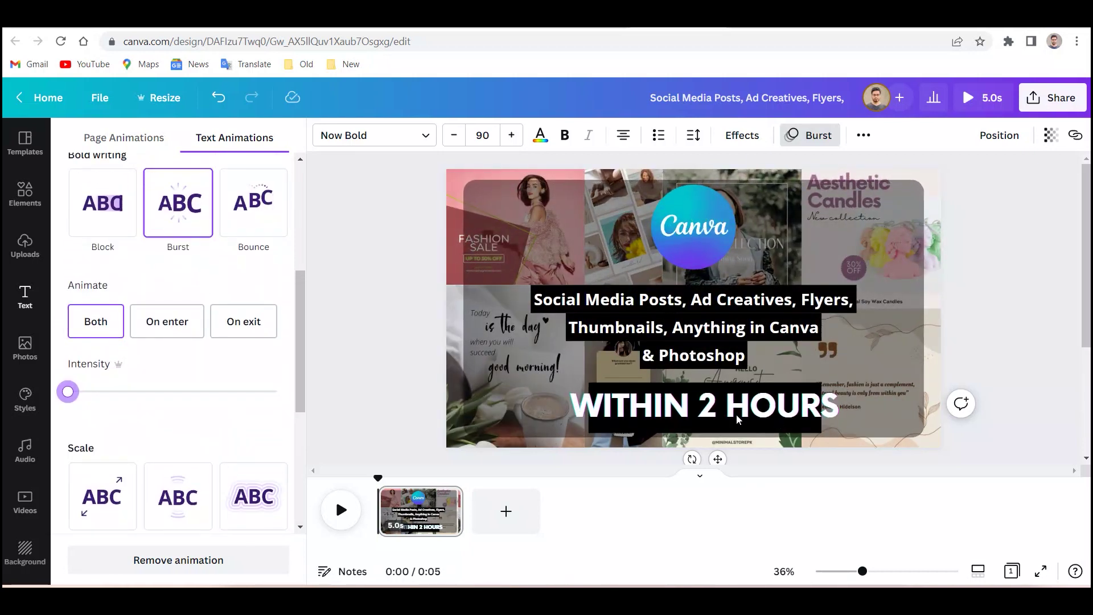
- Resize the black rectangle behind "WITHIN 2 HOURS" so it spans the full width of the heading
{"action": "left_click", "coordinate": [813, 430]}
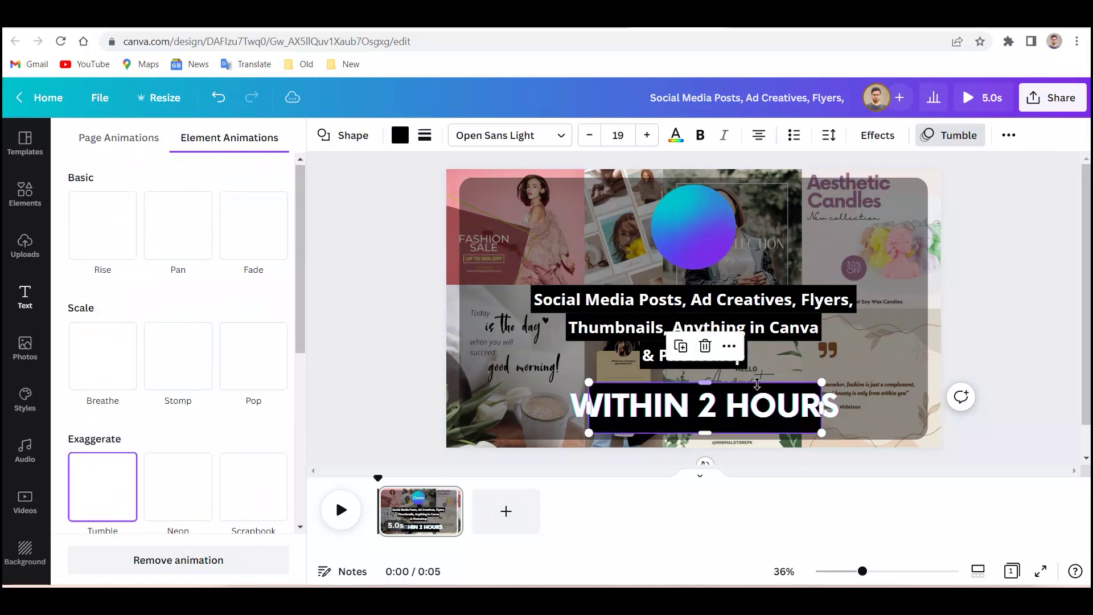
{"action": "left_click_drag", "start_coordinate": [821, 432], "coordinate": [839, 429]}
{"action": "left_click_drag", "start_coordinate": [588, 430], "coordinate": [565, 431]}
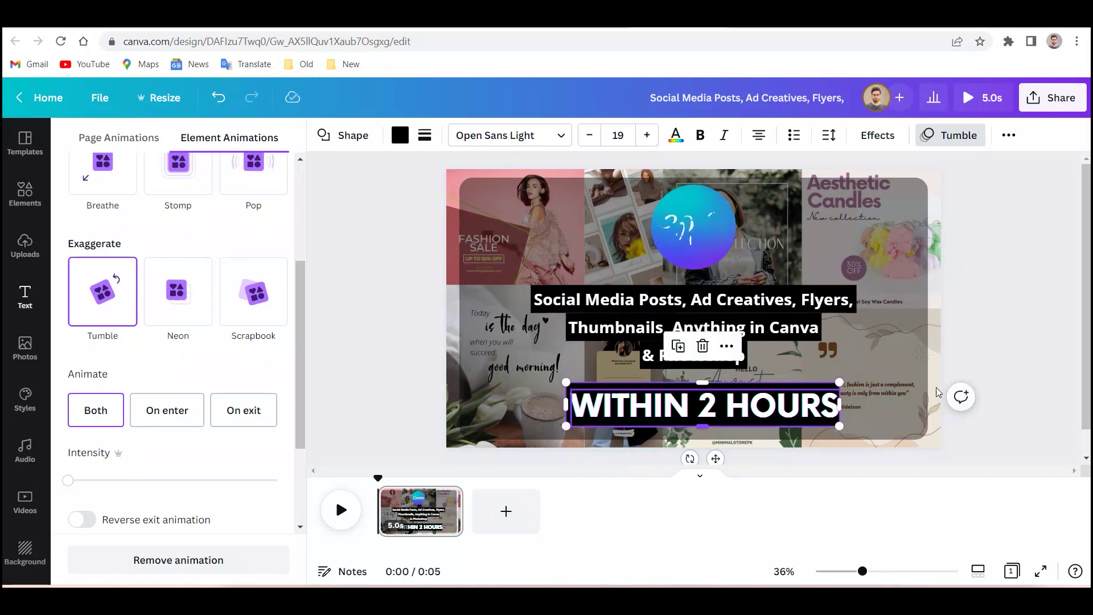
- Centre the black rectangle and the "WITHIN 2 HOURS" heading horizontally on the page
{"action": "left_click", "coordinate": [1009, 139]}
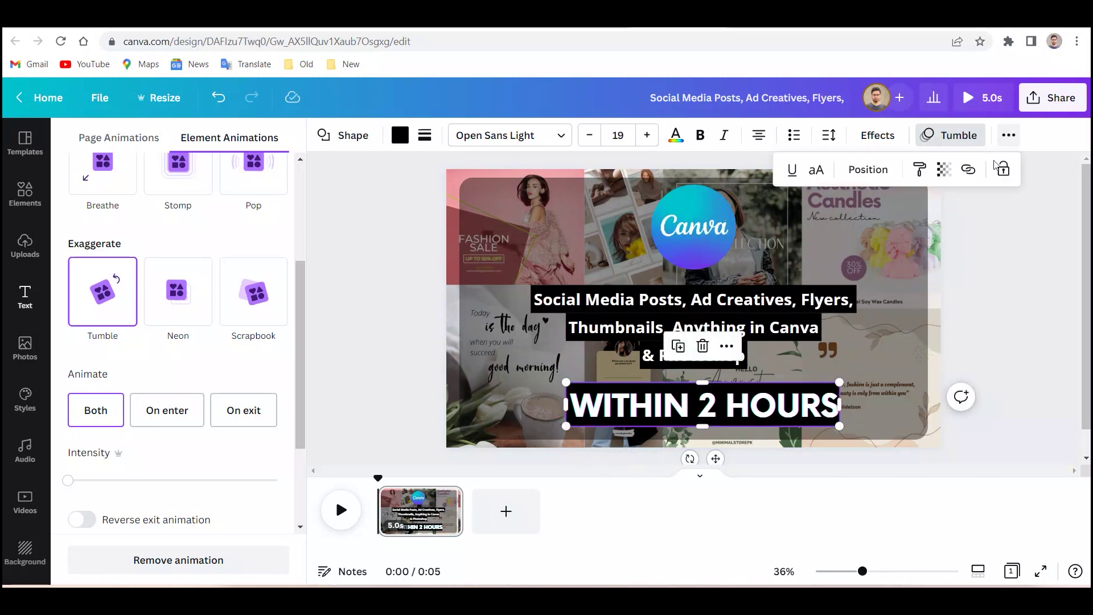
{"action": "left_click", "coordinate": [868, 169]}
{"action": "left_click", "coordinate": [801, 328]}
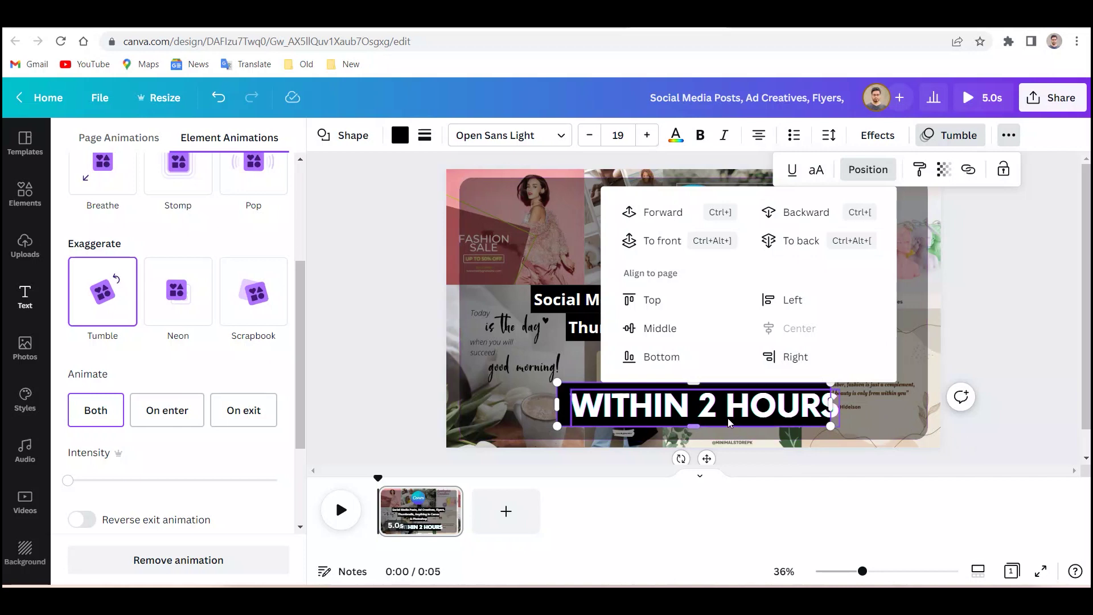
{"action": "left_click", "coordinate": [729, 422]}
{"action": "left_click", "coordinate": [999, 136]}
{"action": "left_click", "coordinate": [937, 292]}
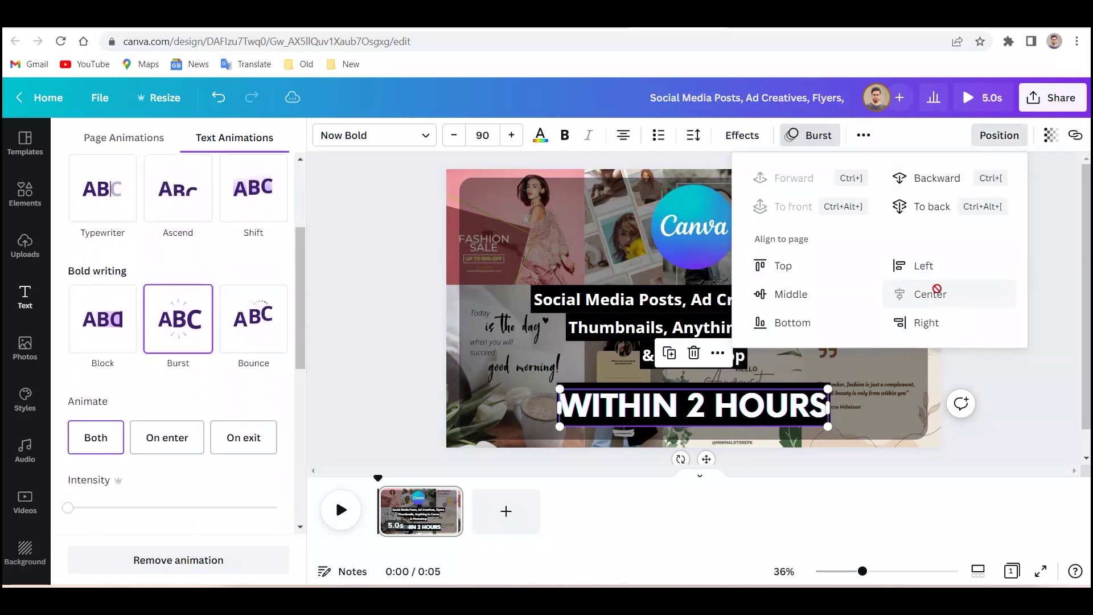
{"action": "key", "text": "Escape"}
{"action": "key", "text": "Escape"}
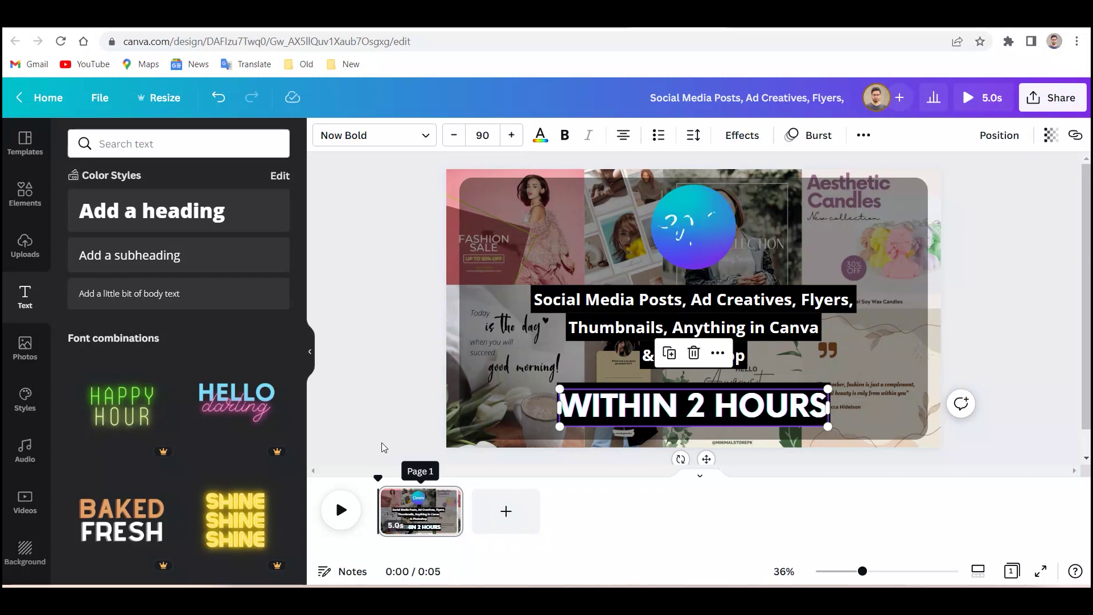
- Set the page's timing to 9 seconds and play the video from the start
{"action": "left_click", "coordinate": [399, 529]}
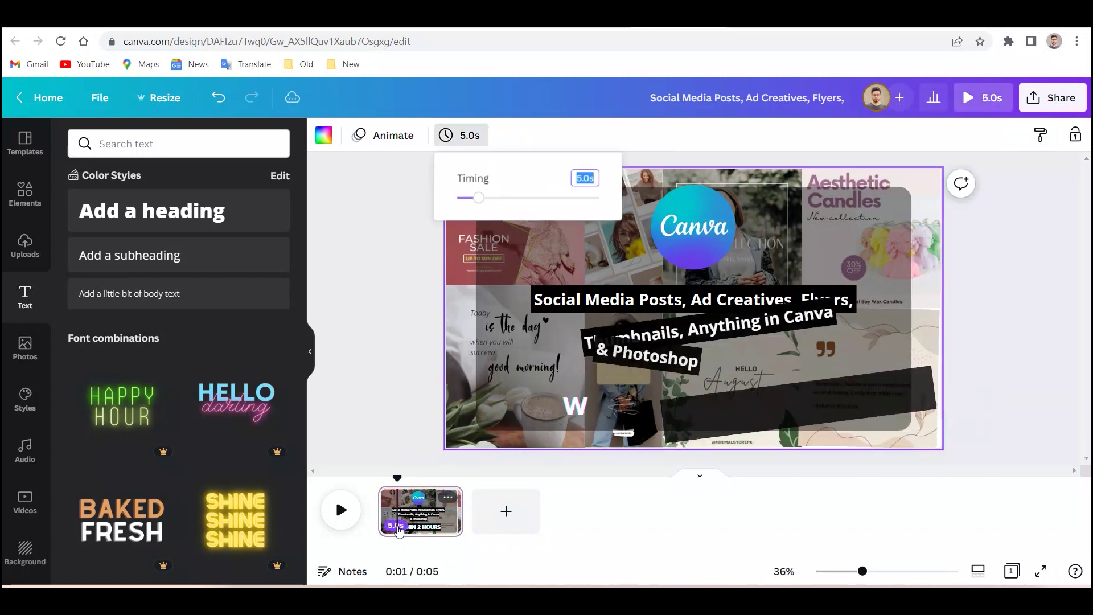
{"action": "left_click", "coordinate": [468, 139]}
{"action": "left_click", "coordinate": [477, 137]}
{"action": "left_click", "coordinate": [476, 137]}
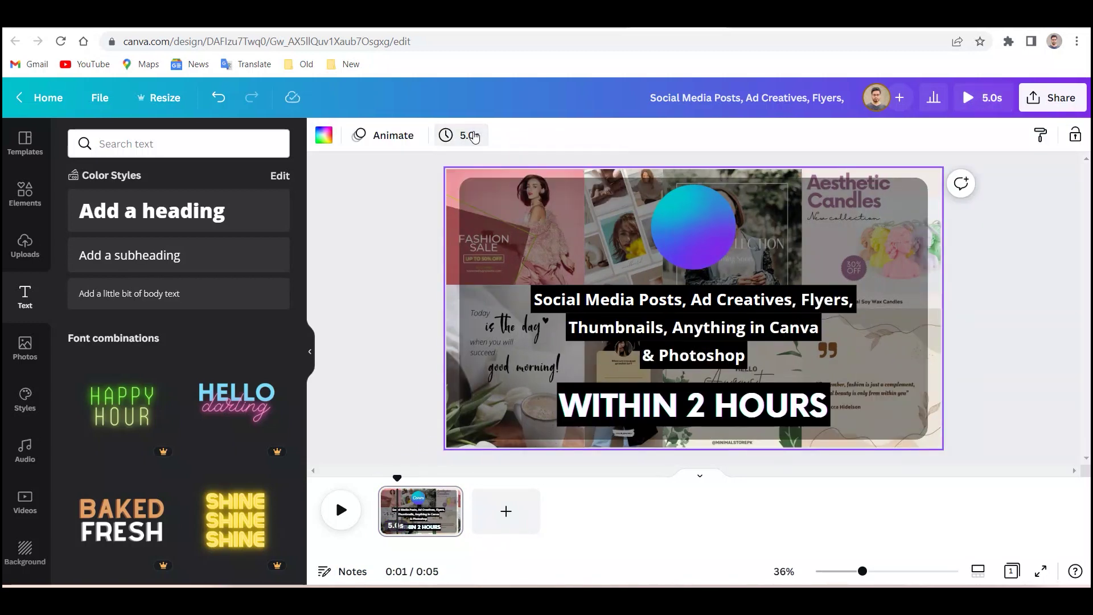
{"action": "left_click", "coordinate": [474, 137]}
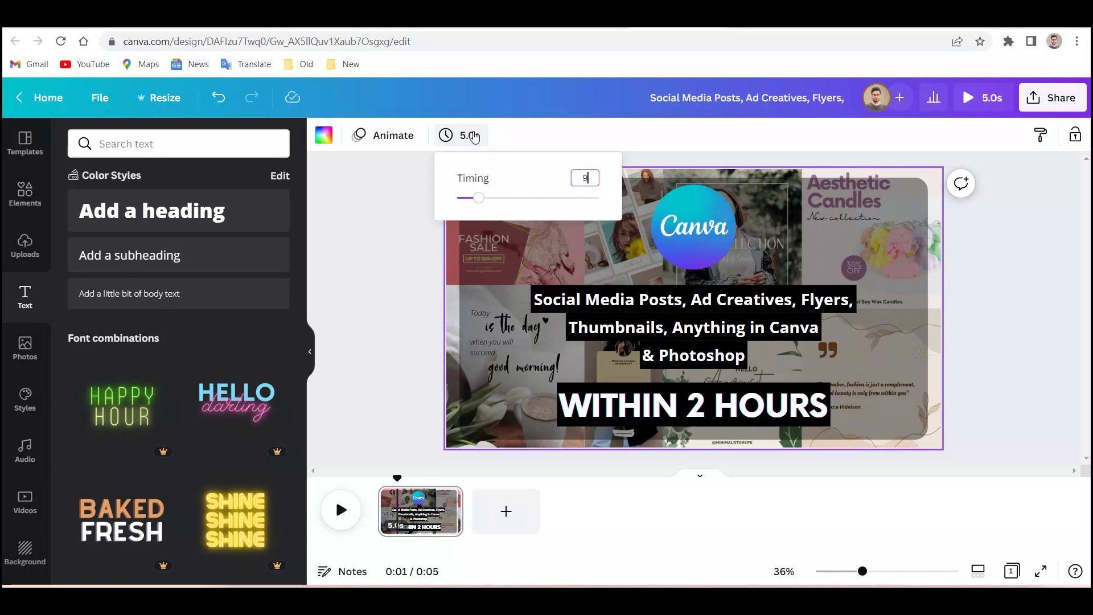
{"action": "type", "text": "9"}
{"action": "key", "text": "Return"}
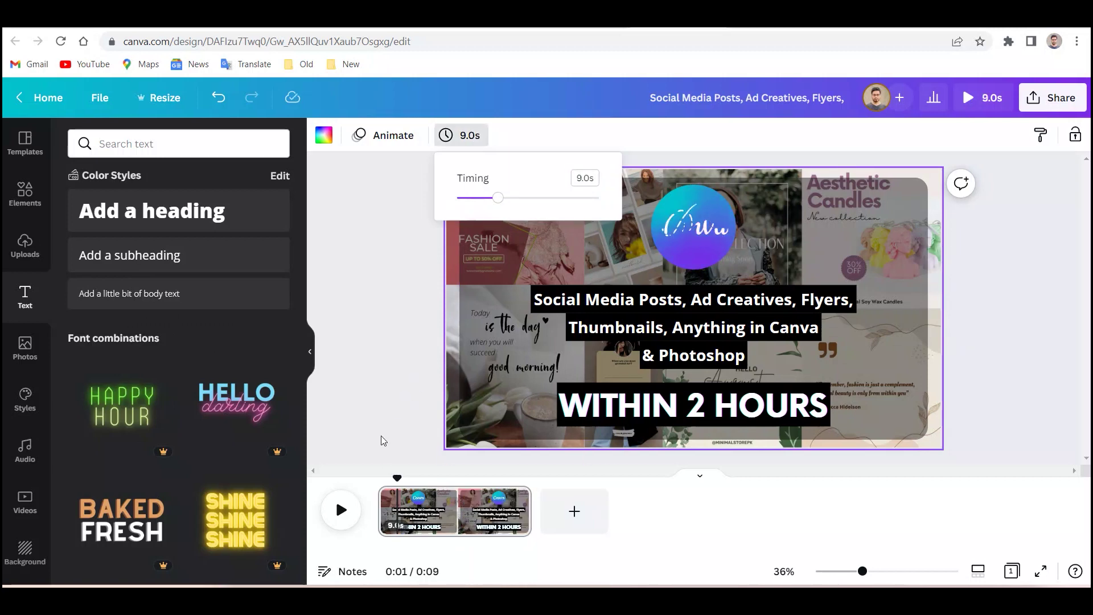
{"action": "left_click_drag", "start_coordinate": [398, 477], "coordinate": [378, 477]}
{"action": "left_click", "coordinate": [352, 512]}
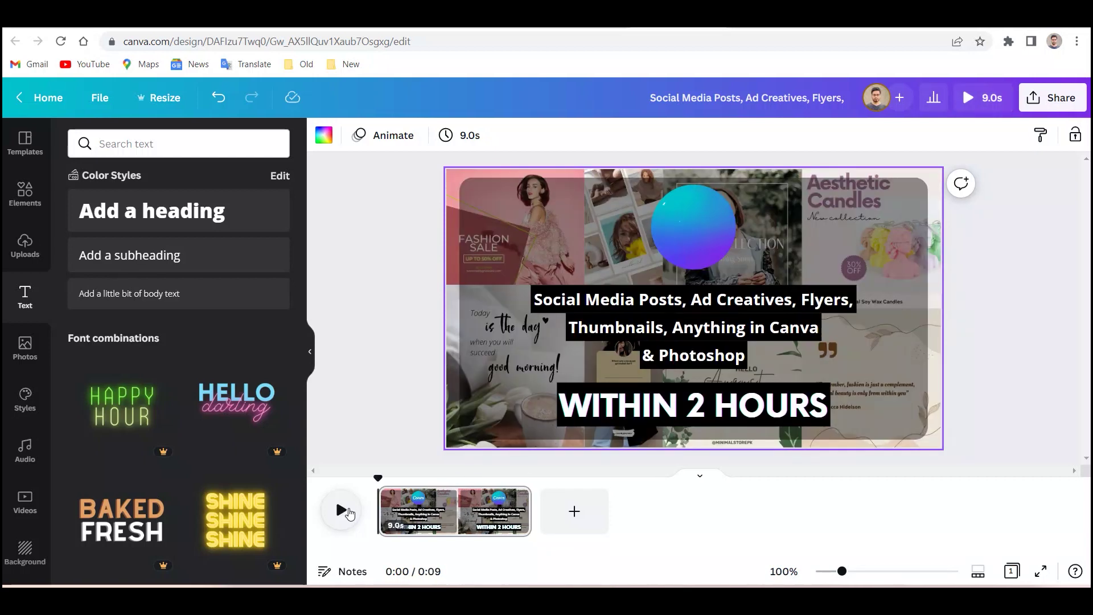
- Check the Canva logo's horizontal alignment to the page
{"action": "left_click", "coordinate": [701, 224]}
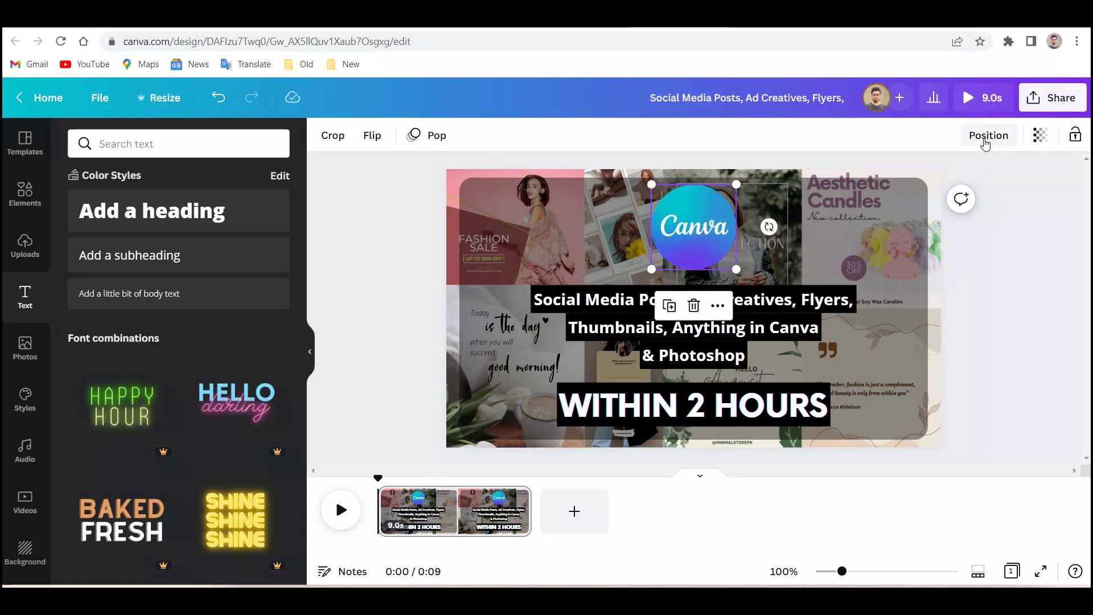
{"action": "left_click", "coordinate": [1007, 296]}
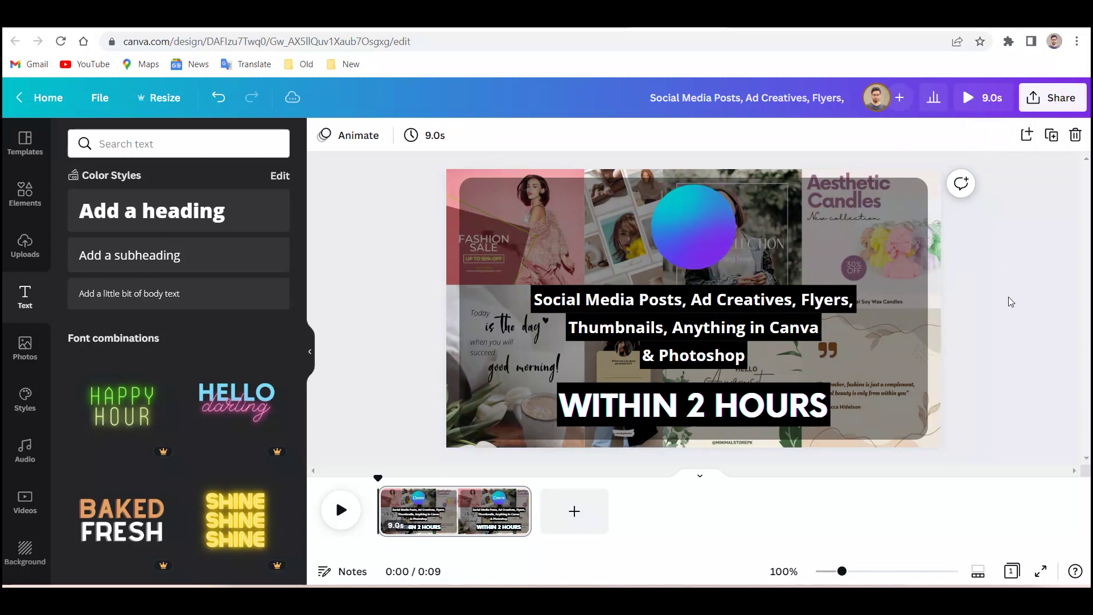
{"action": "left_click", "coordinate": [699, 217]}
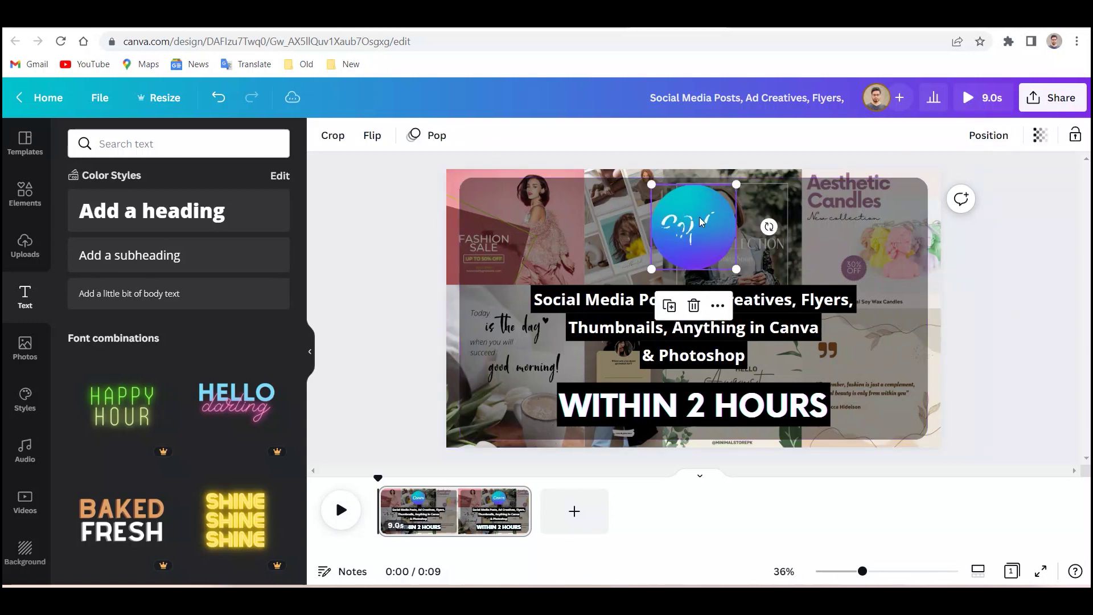
{"action": "left_click", "coordinate": [989, 136]}
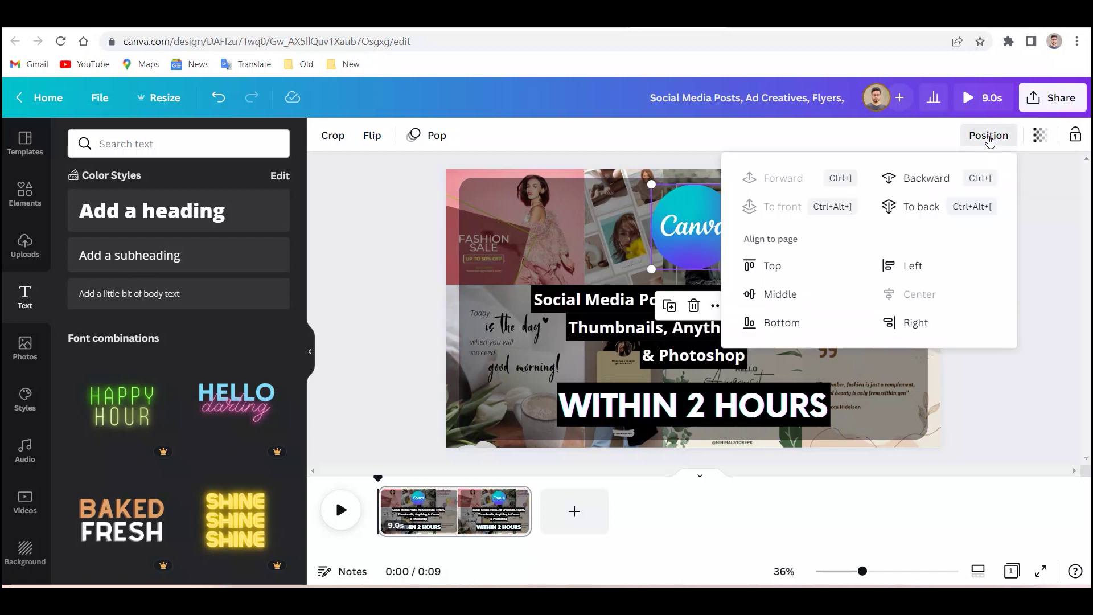
{"action": "left_click", "coordinate": [1045, 253]}
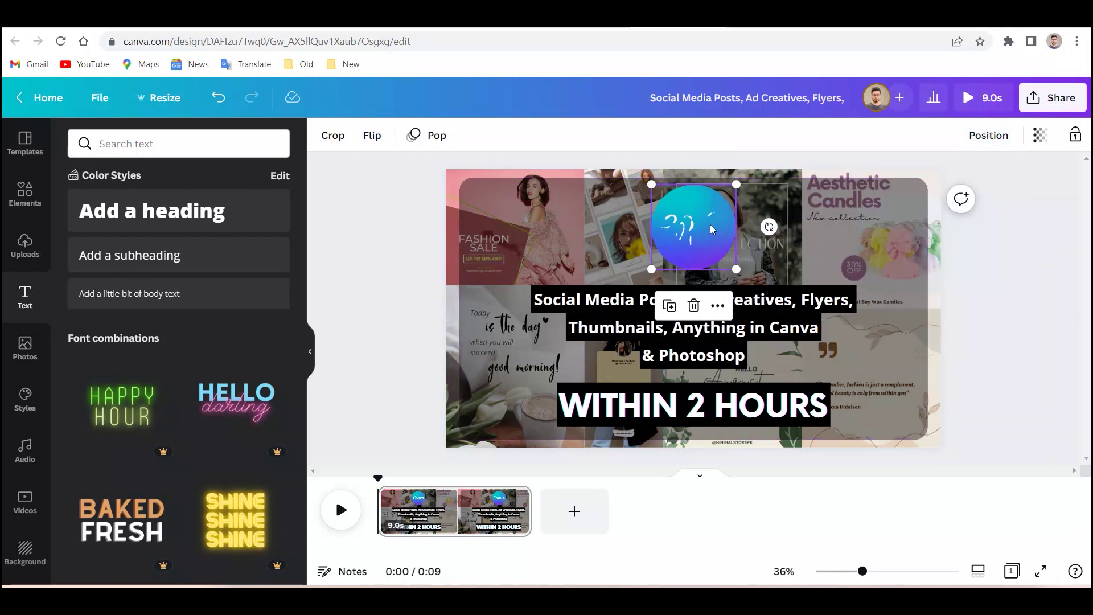
- Set the Canva logo's Pop animation to run on both enter and exit, and preview the video
{"action": "left_click", "coordinate": [432, 138]}
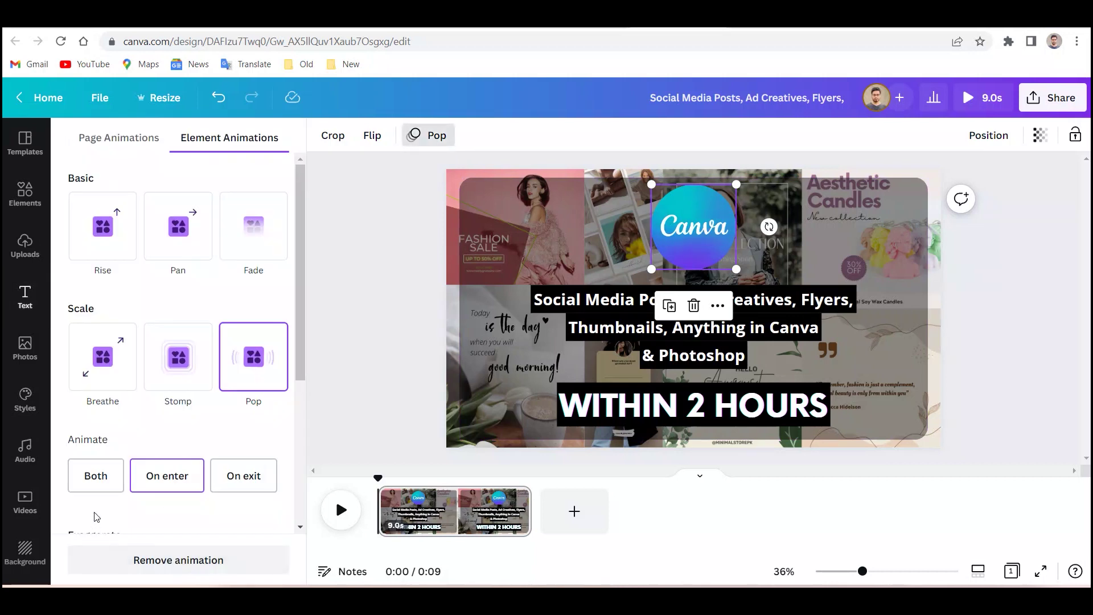
{"action": "left_click", "coordinate": [97, 487]}
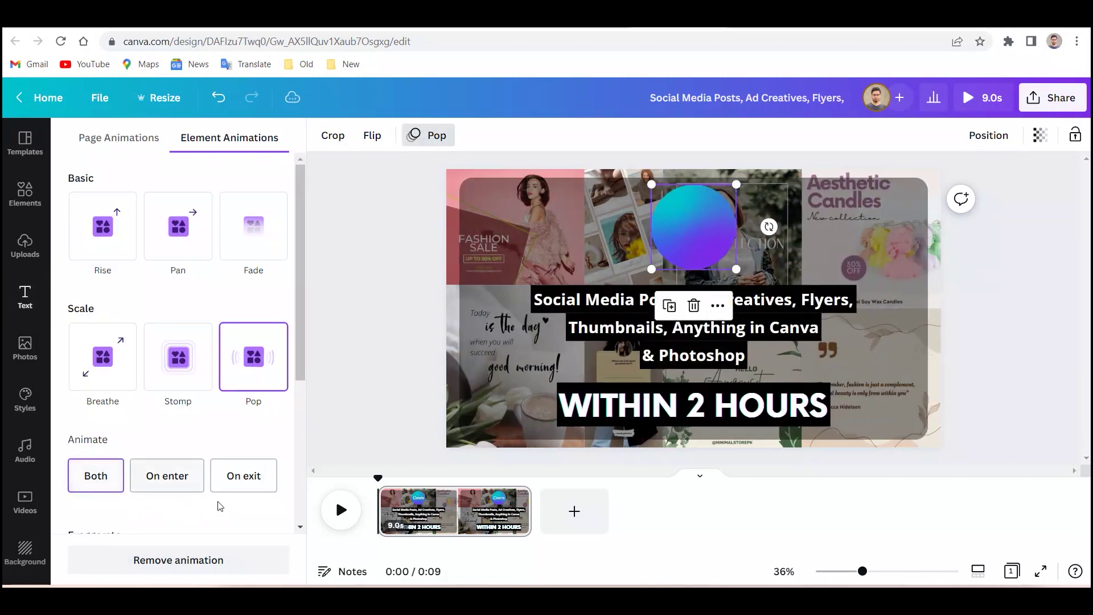
{"action": "left_click", "coordinate": [342, 510]}
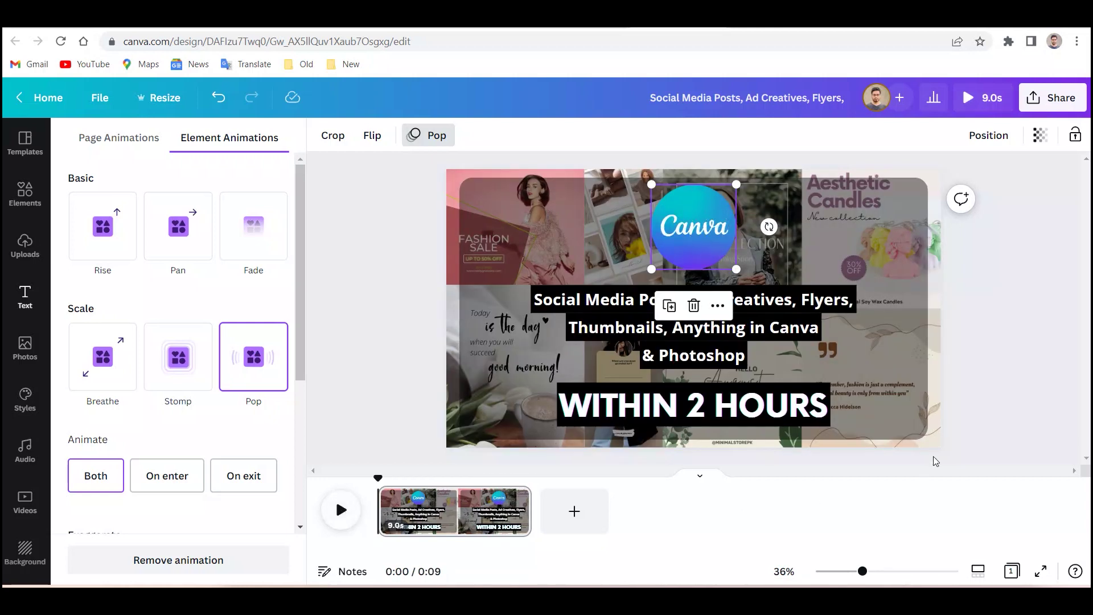
{"action": "left_click", "coordinate": [1005, 339]}
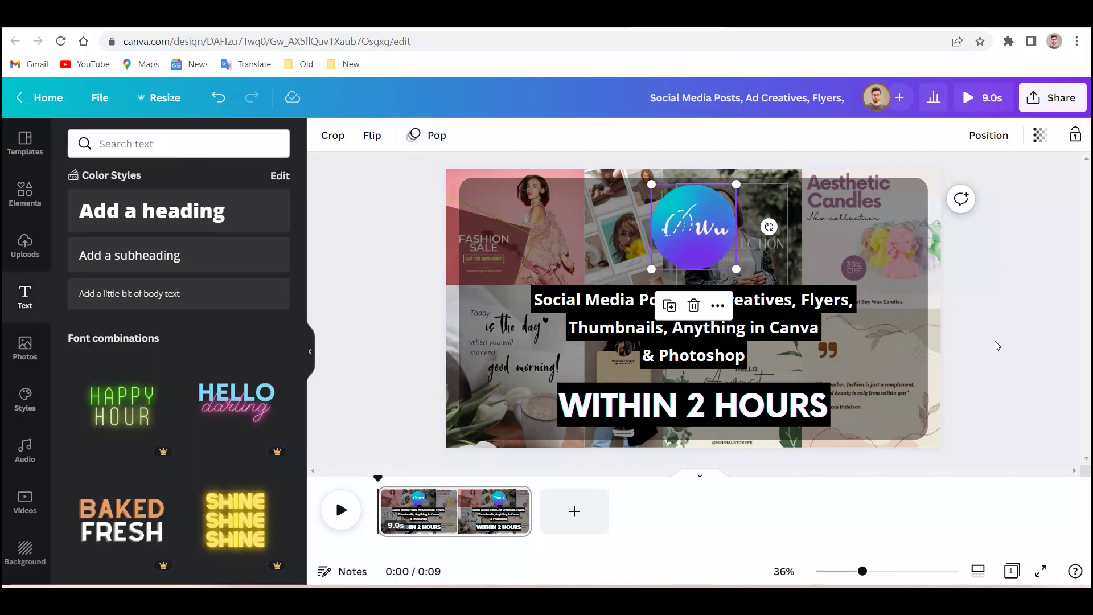
{"action": "left_click", "coordinate": [995, 340]}
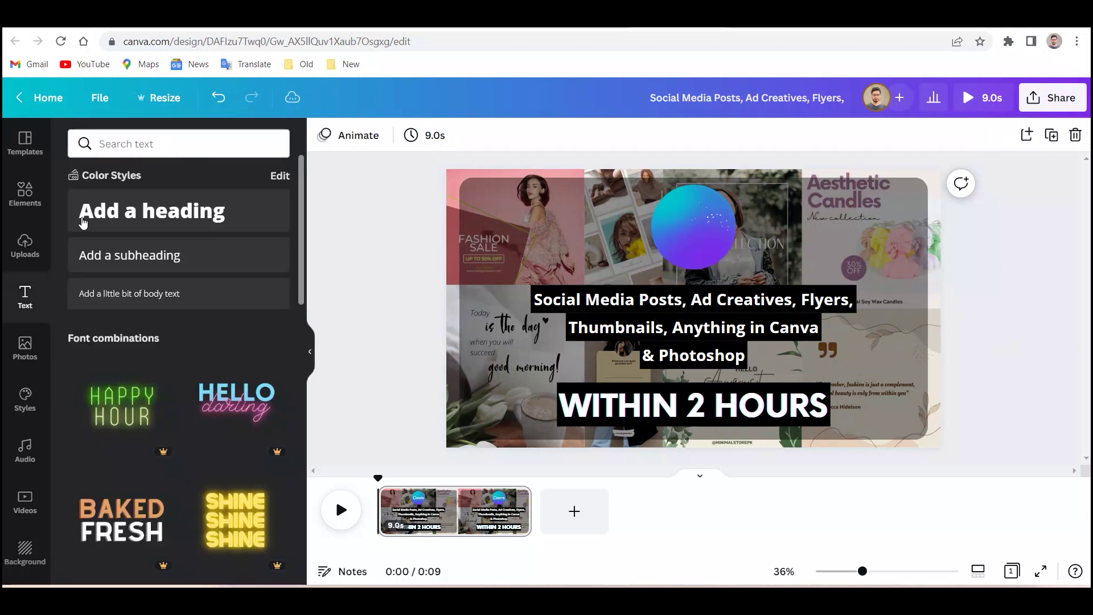
- Add the uploaded audio track mixkit-deep-urban-623.mp3 to the video
{"action": "left_click", "coordinate": [24, 447]}
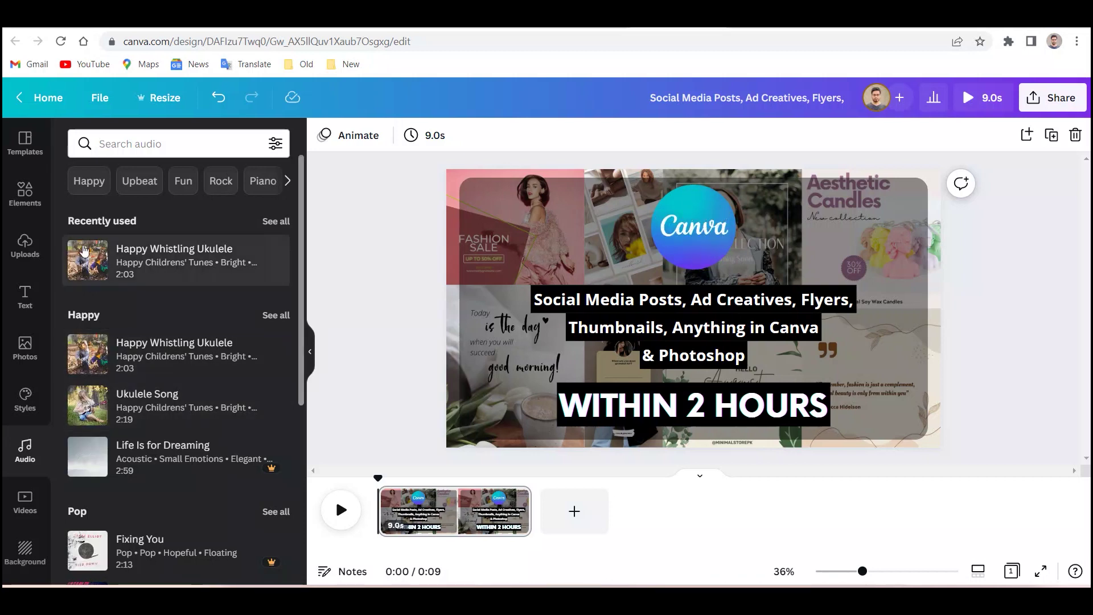
{"action": "left_click", "coordinate": [25, 247]}
{"action": "left_click", "coordinate": [245, 249]}
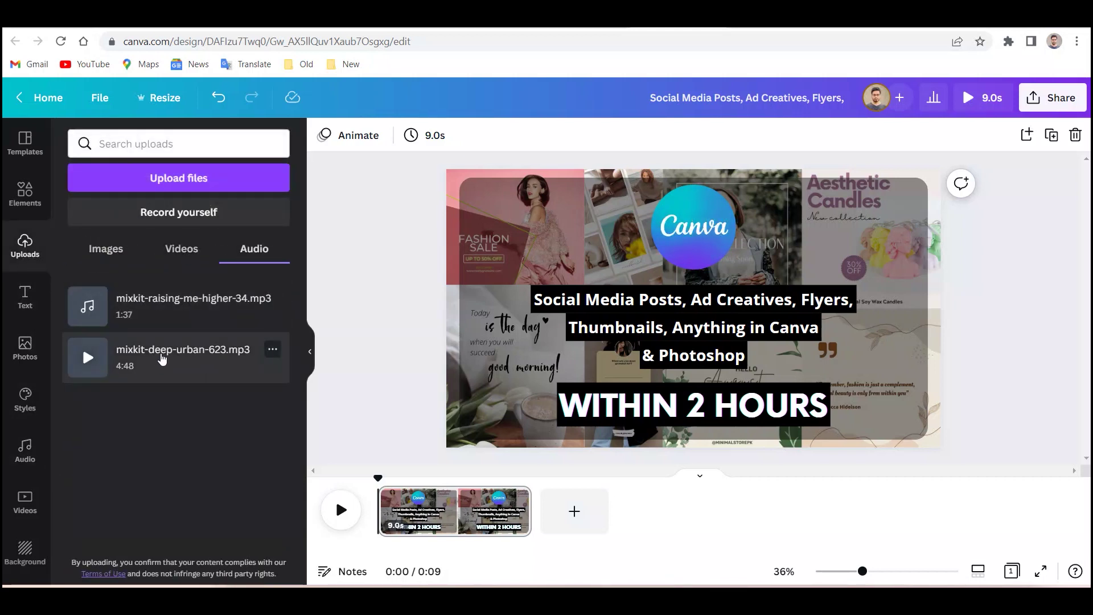
{"action": "left_click", "coordinate": [162, 358]}
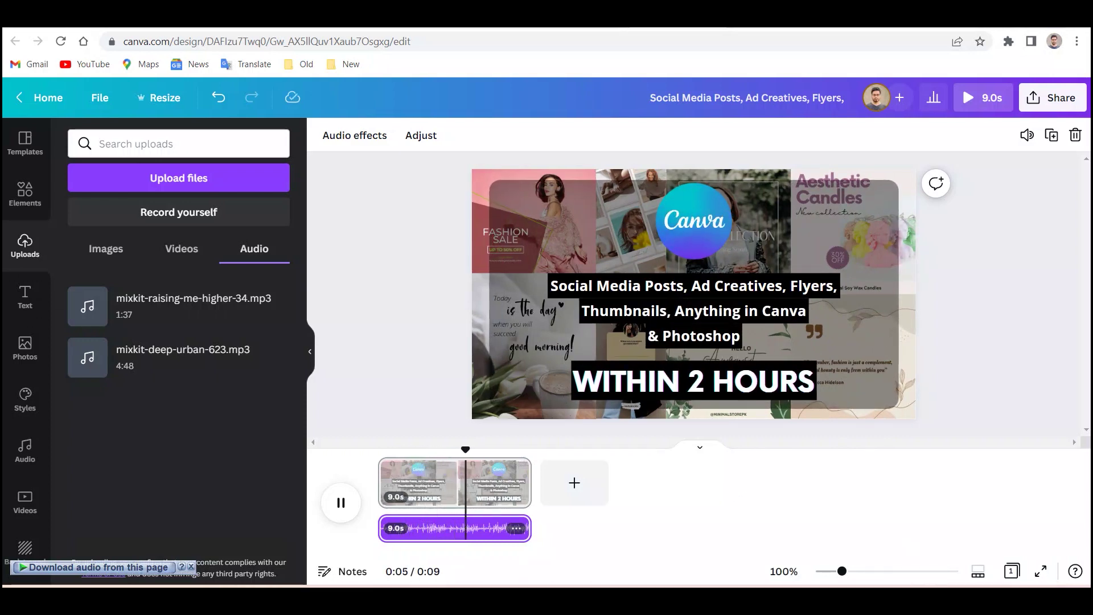
- Set the system volume to about 74 and play the video with its soundtrack
{"action": "key", "text": "super+a"}
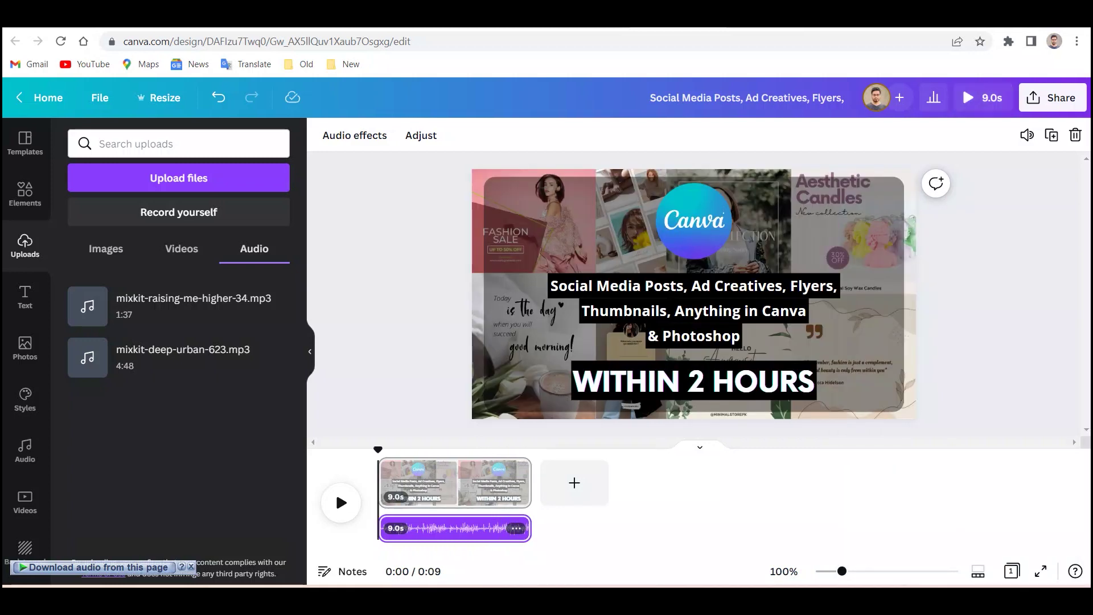
{"action": "left_click_drag", "start_coordinate": [898, 514], "coordinate": [993, 520]}
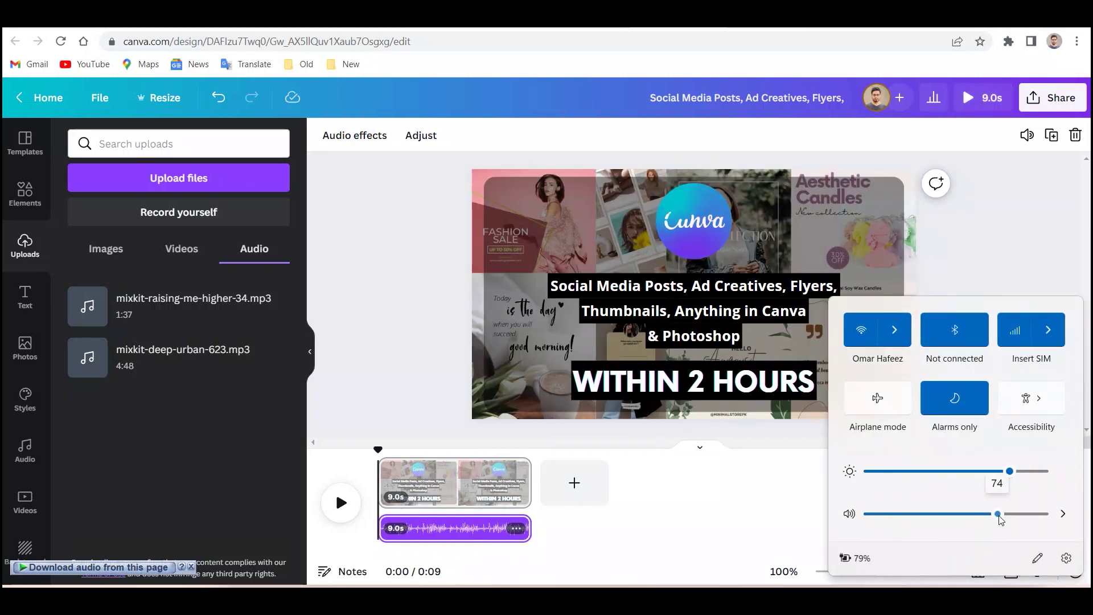
{"action": "left_click", "coordinate": [418, 473]}
{"action": "left_click", "coordinate": [339, 503]}
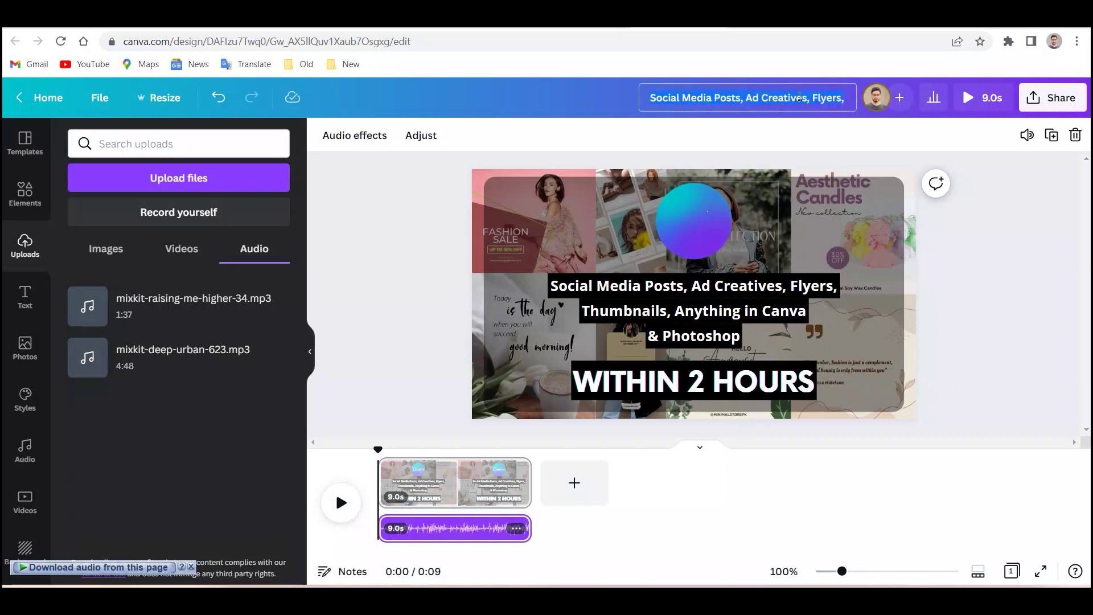
- Rename the design as "Canva Fiverr Gig Video"
{"action": "left_click", "coordinate": [800, 97]}
{"action": "type", "text": "c"}
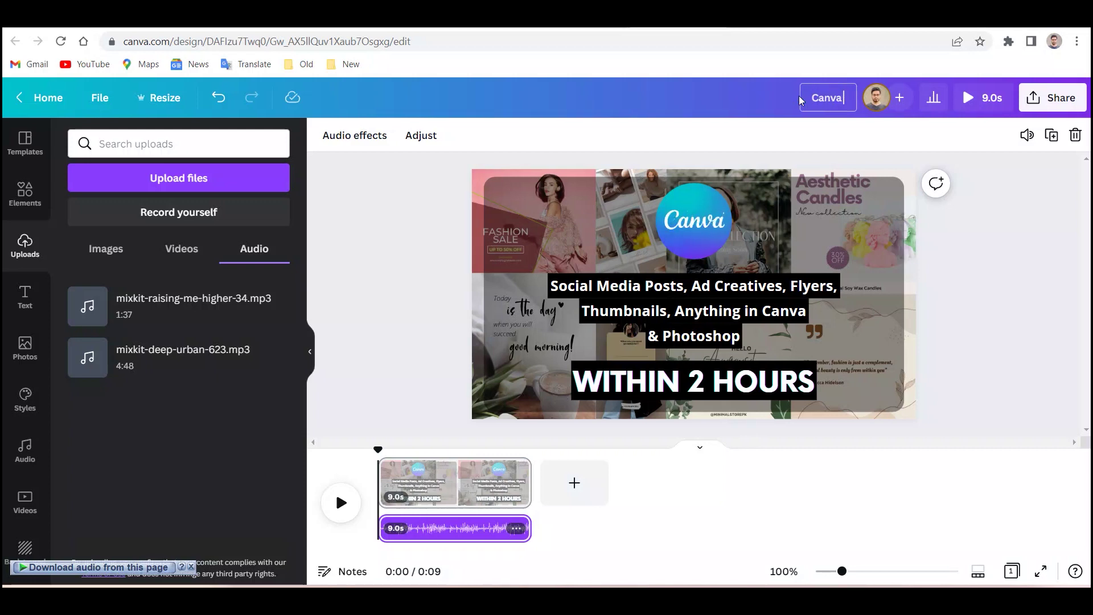
{"action": "type", "text": "anva Fiverr Gig"}
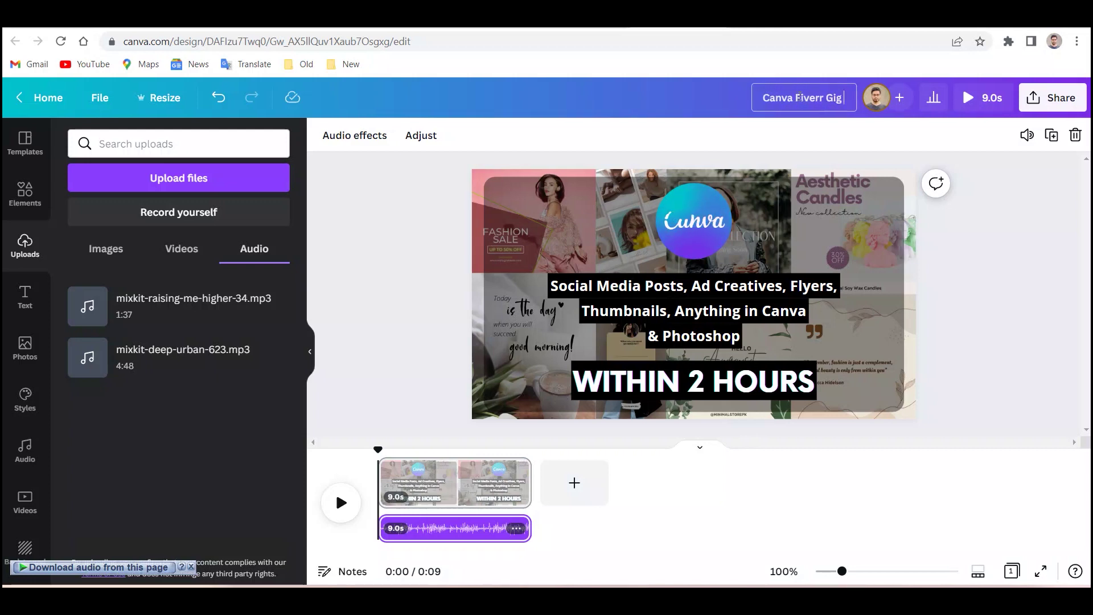
{"action": "type", "text": " Video"}
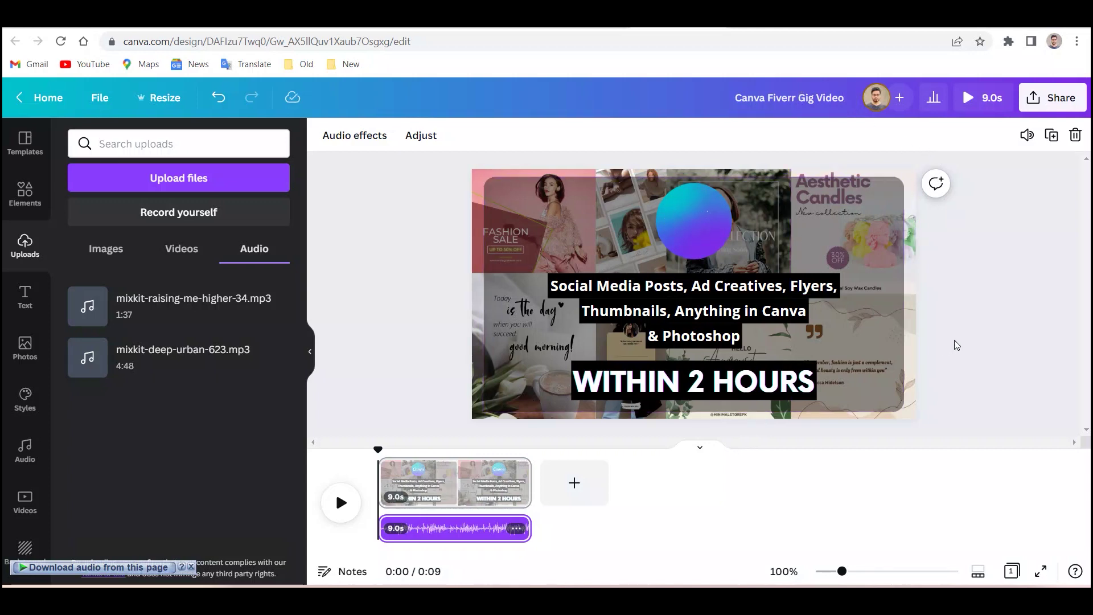
- Download the design as an MP4 video
{"action": "left_click", "coordinate": [1045, 106]}
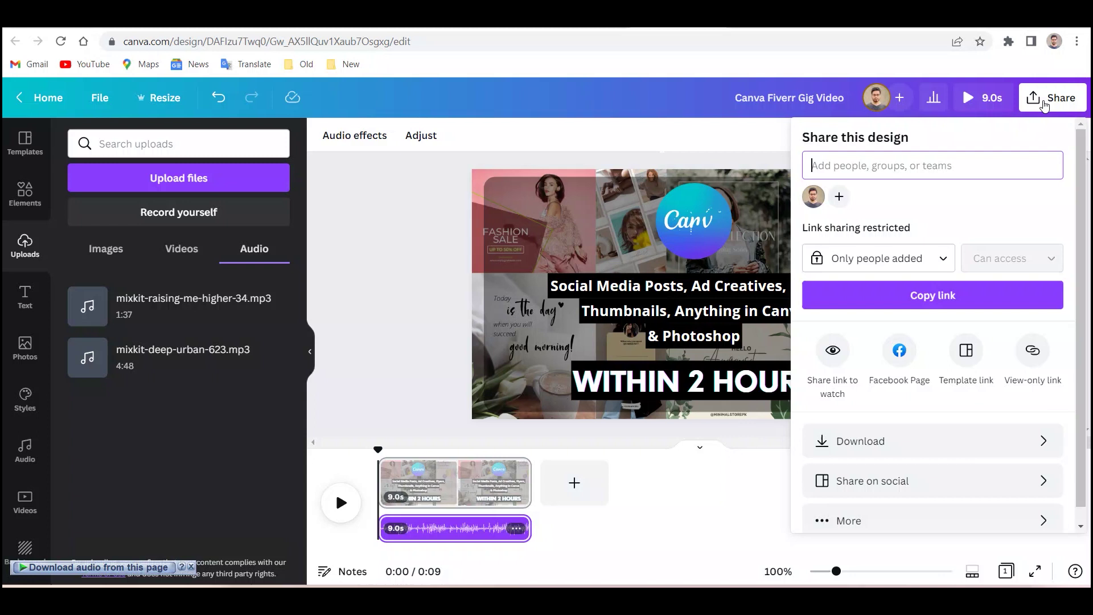
{"action": "left_click", "coordinate": [891, 446]}
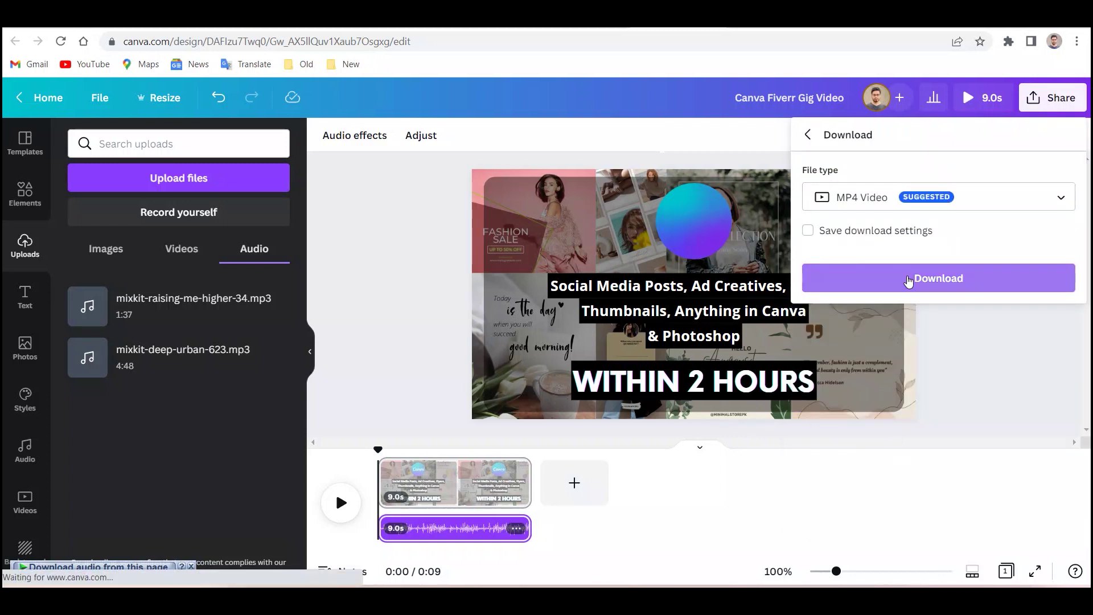
{"action": "left_click", "coordinate": [907, 276]}
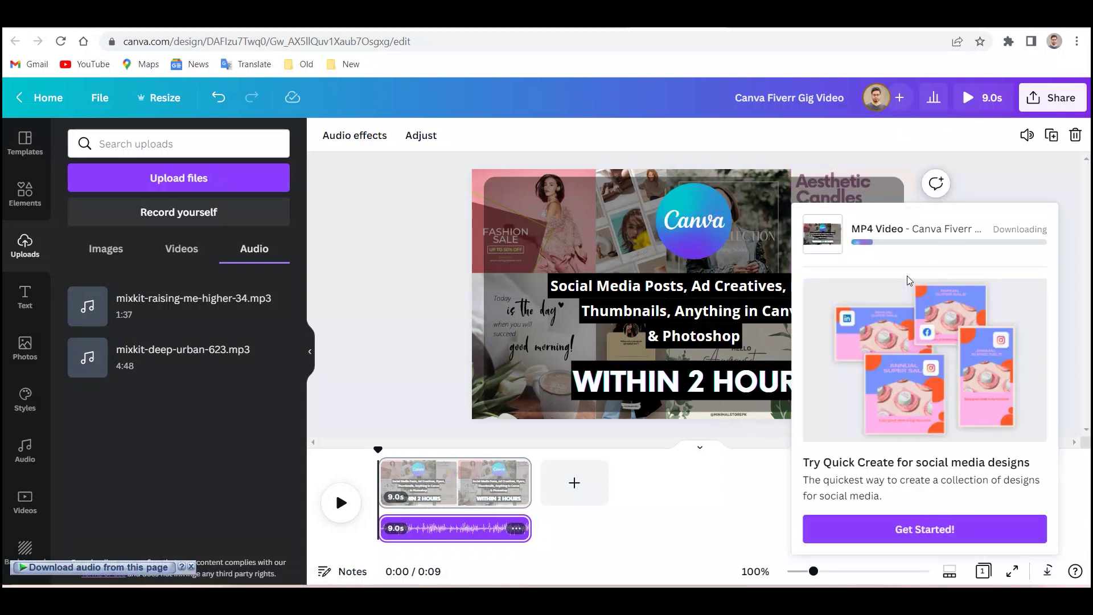